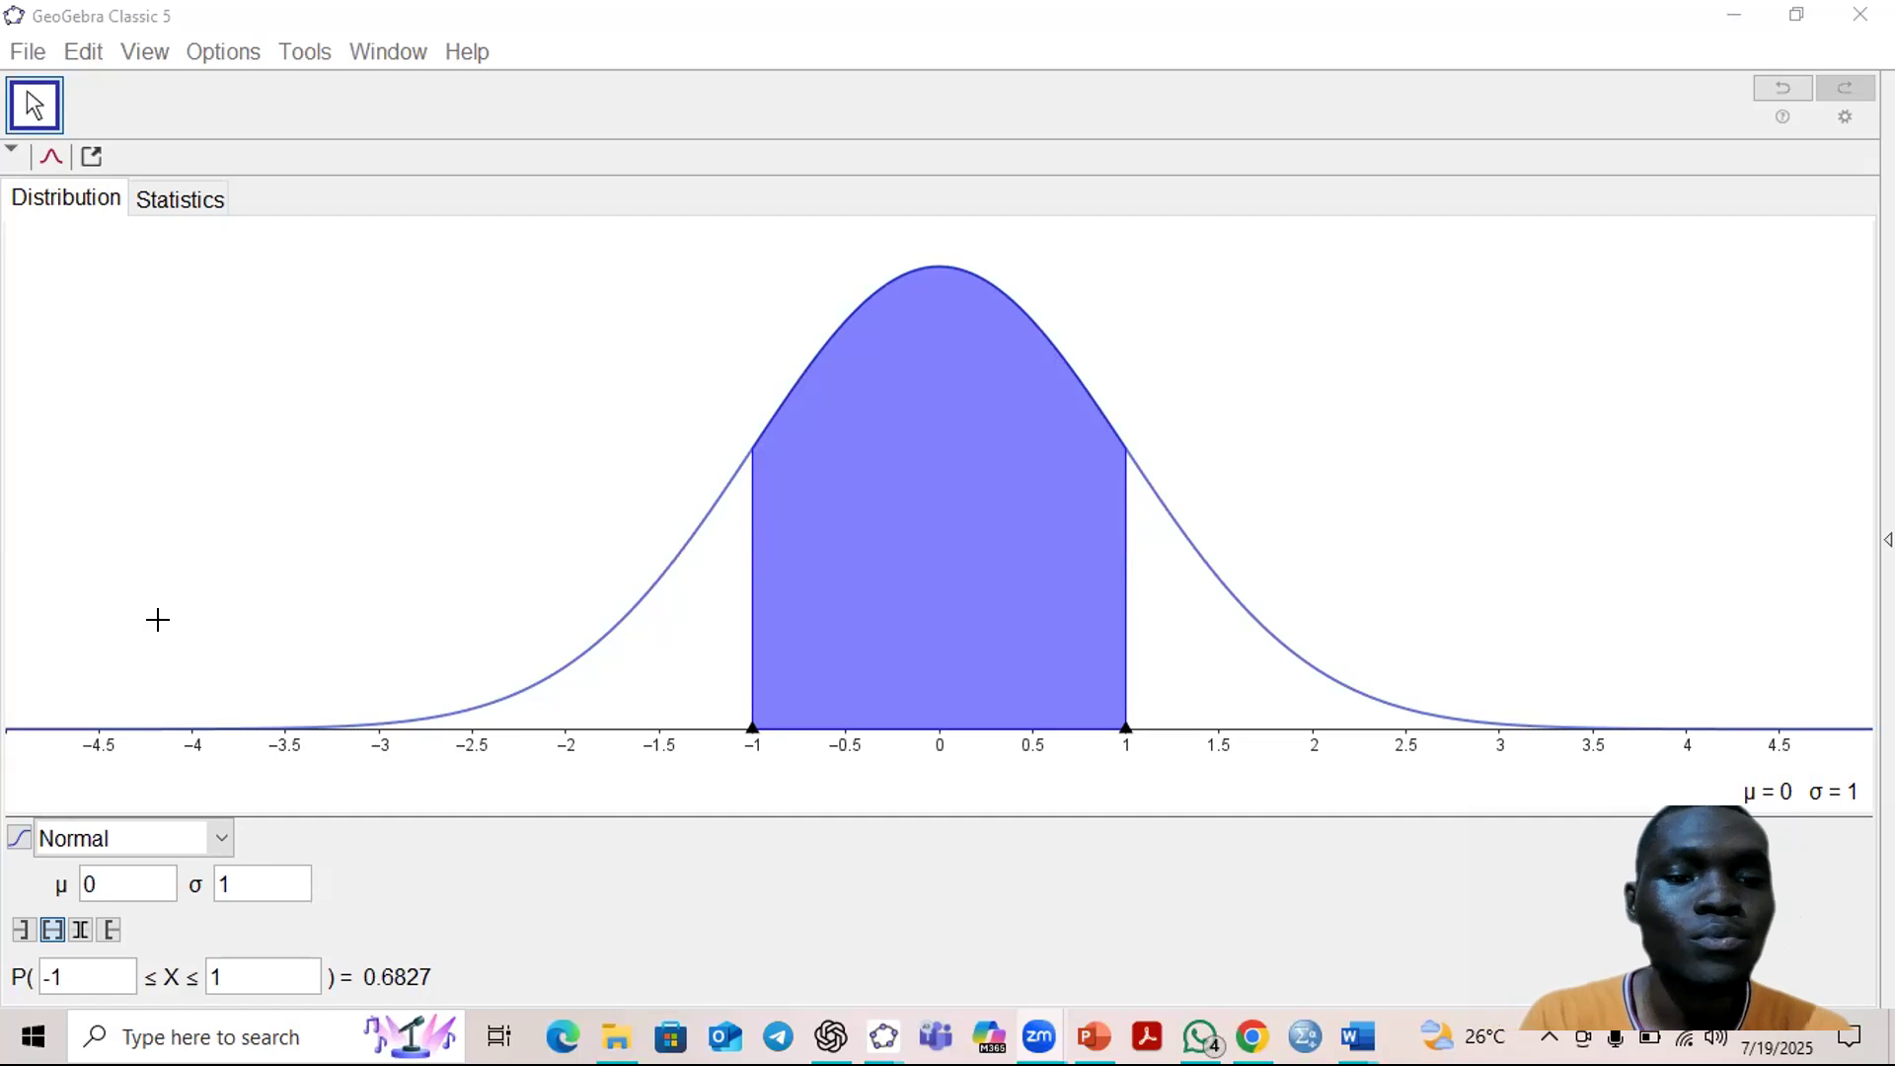
Choose the Binomial distribution and read the questions in the Word document Binomial_Distribution_Die_Questions
left_click(218, 838)
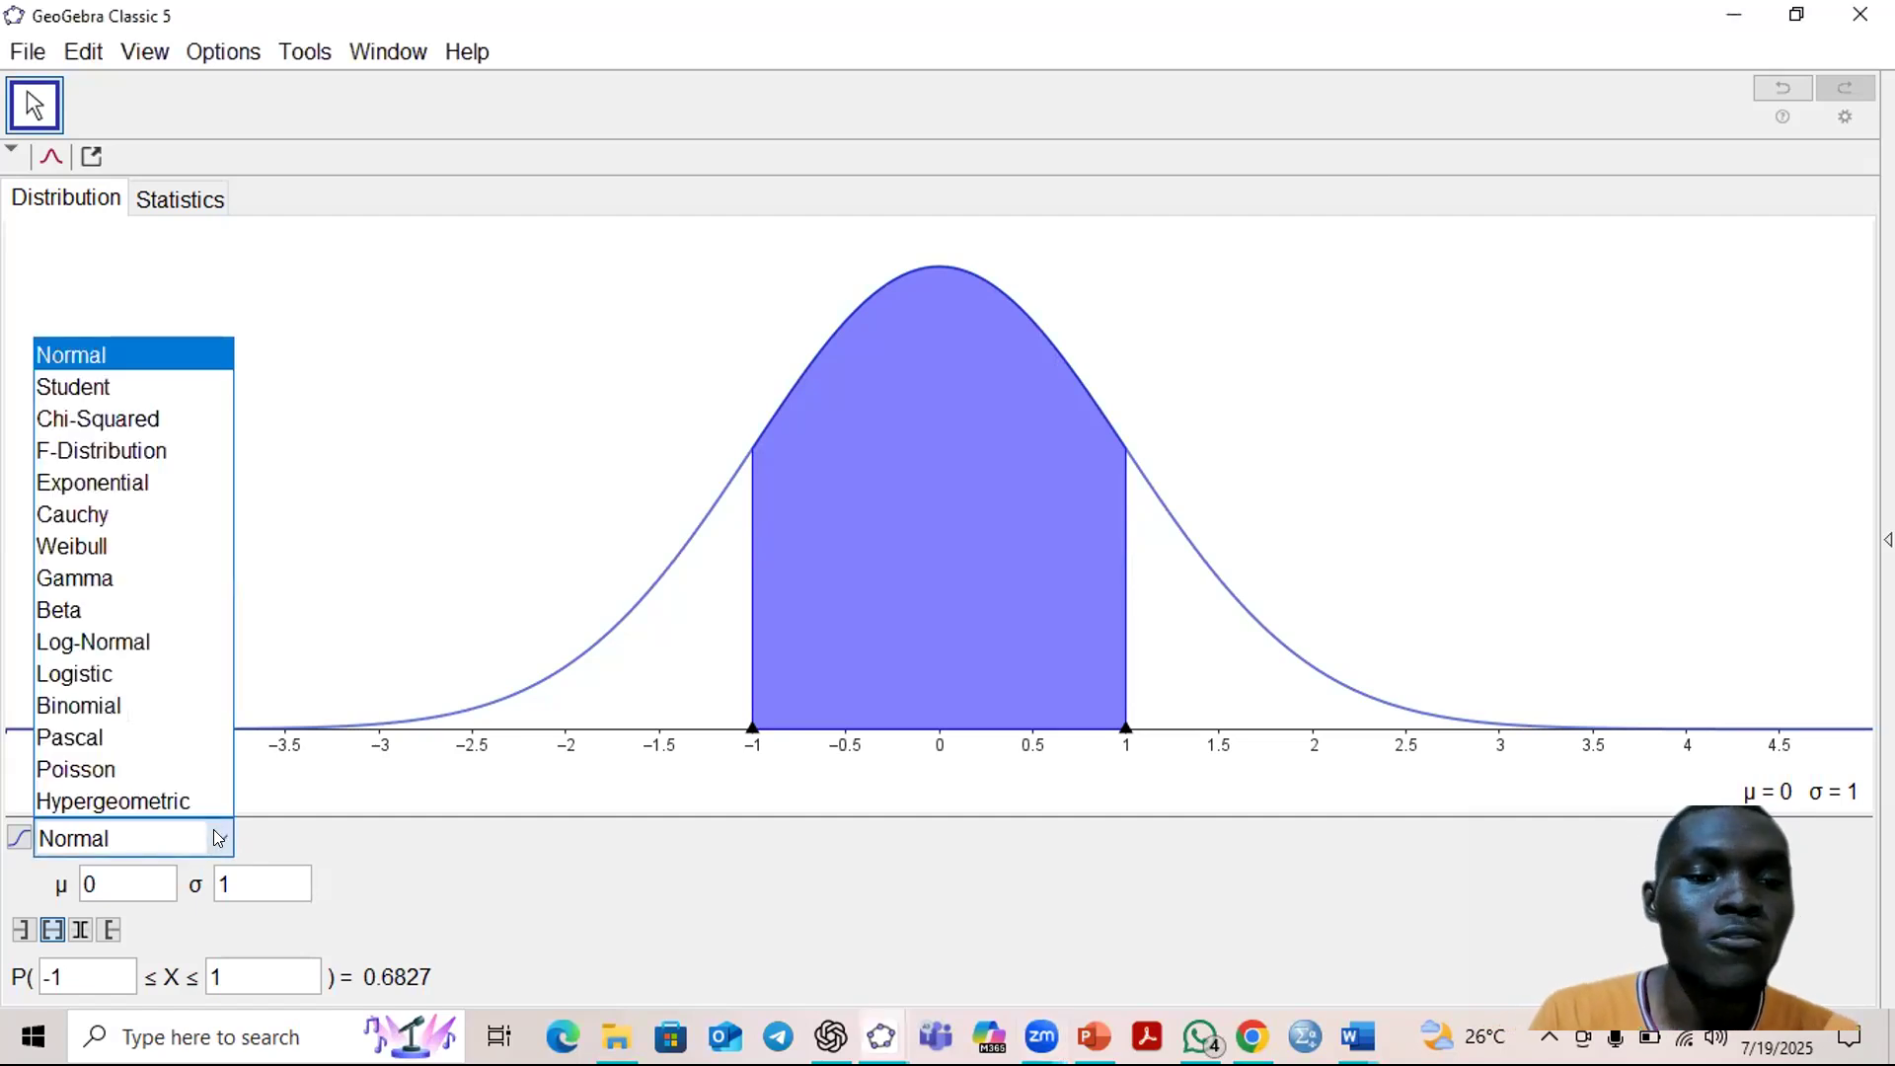
left_click(185, 705)
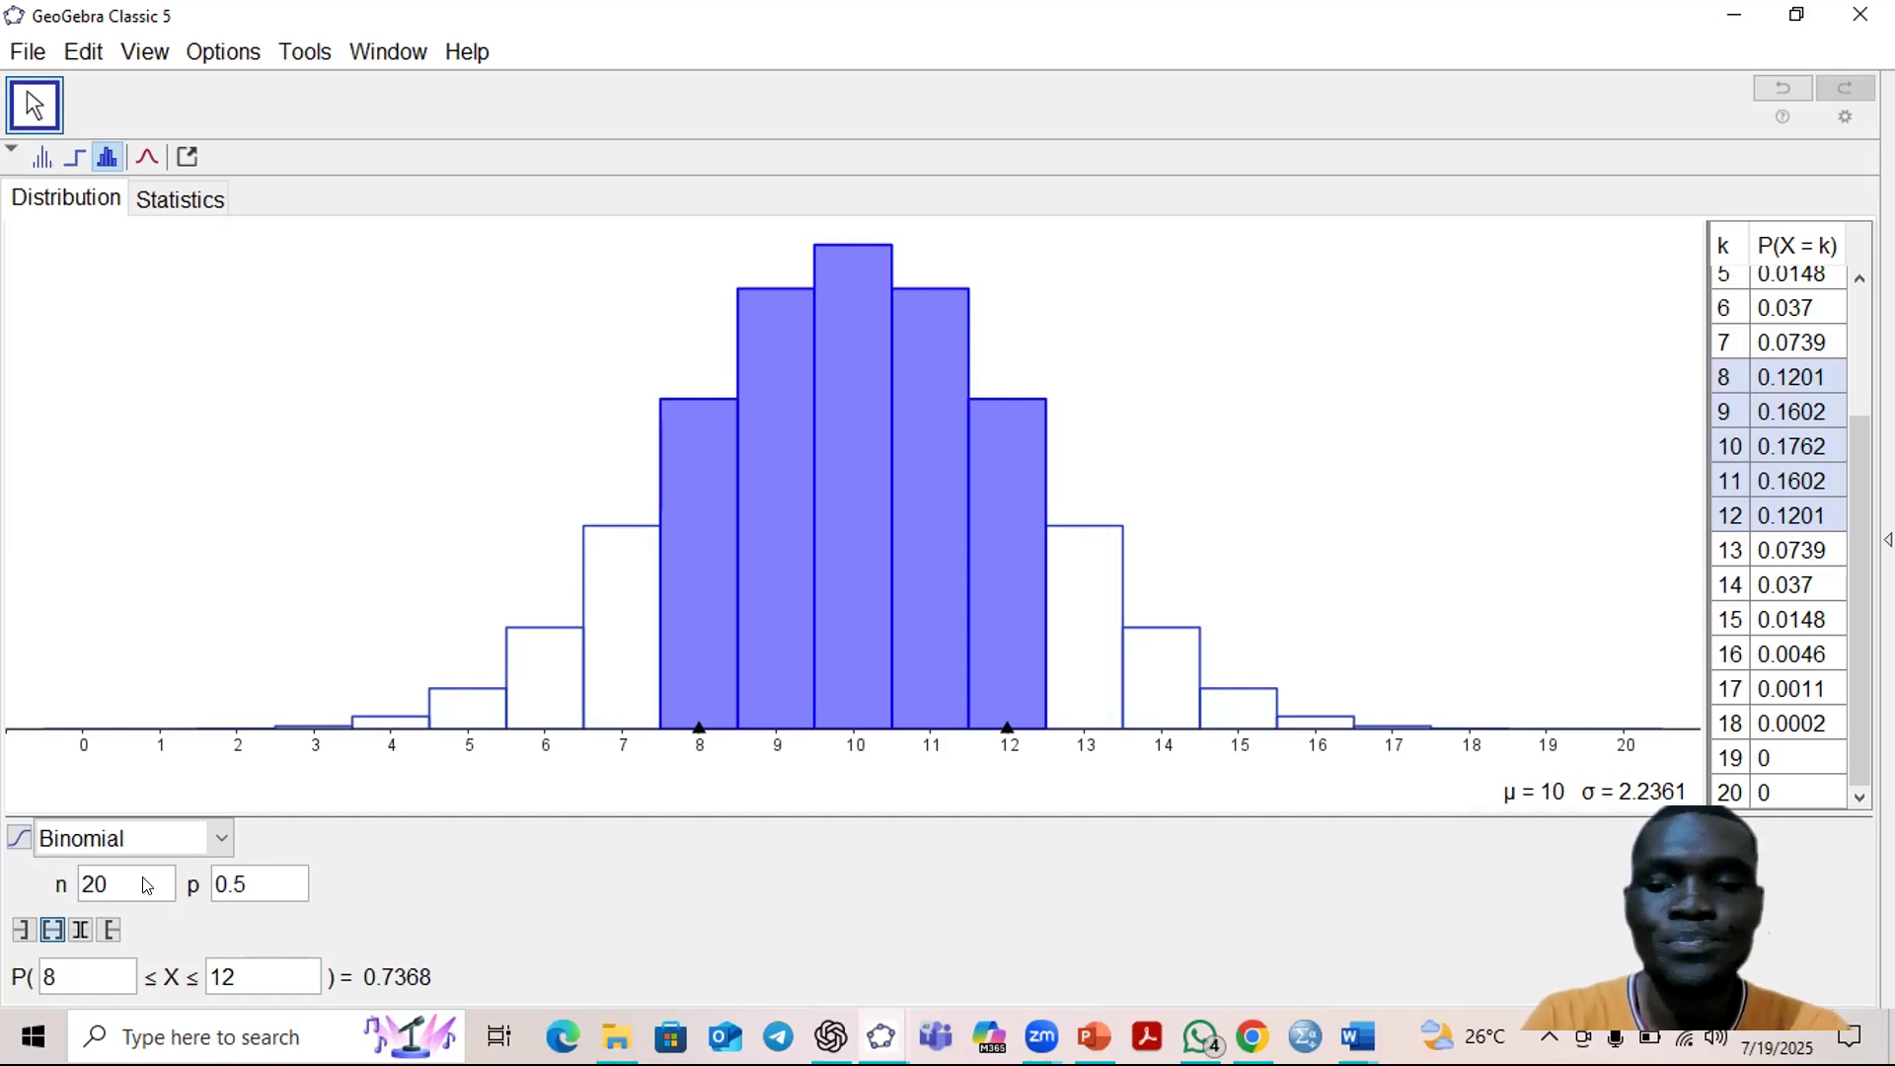
left_click(1354, 1034)
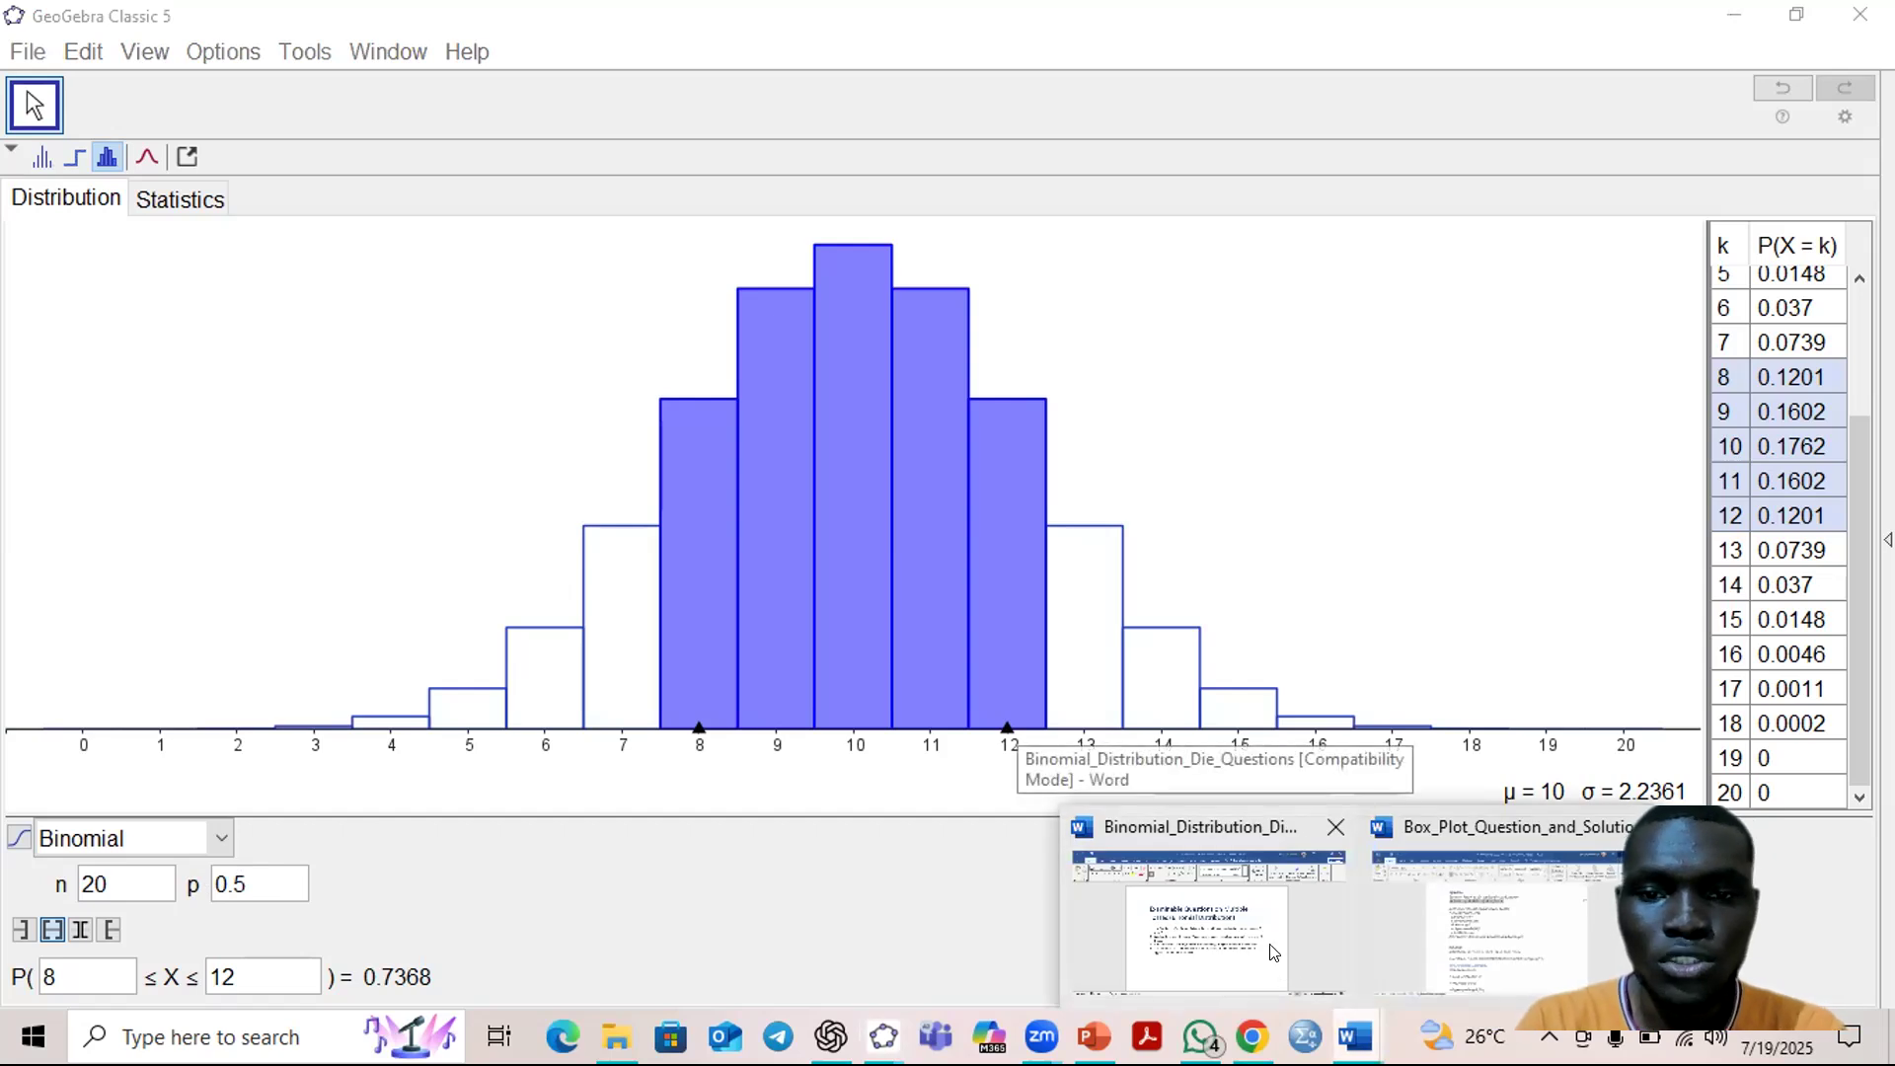
left_click(1279, 970)
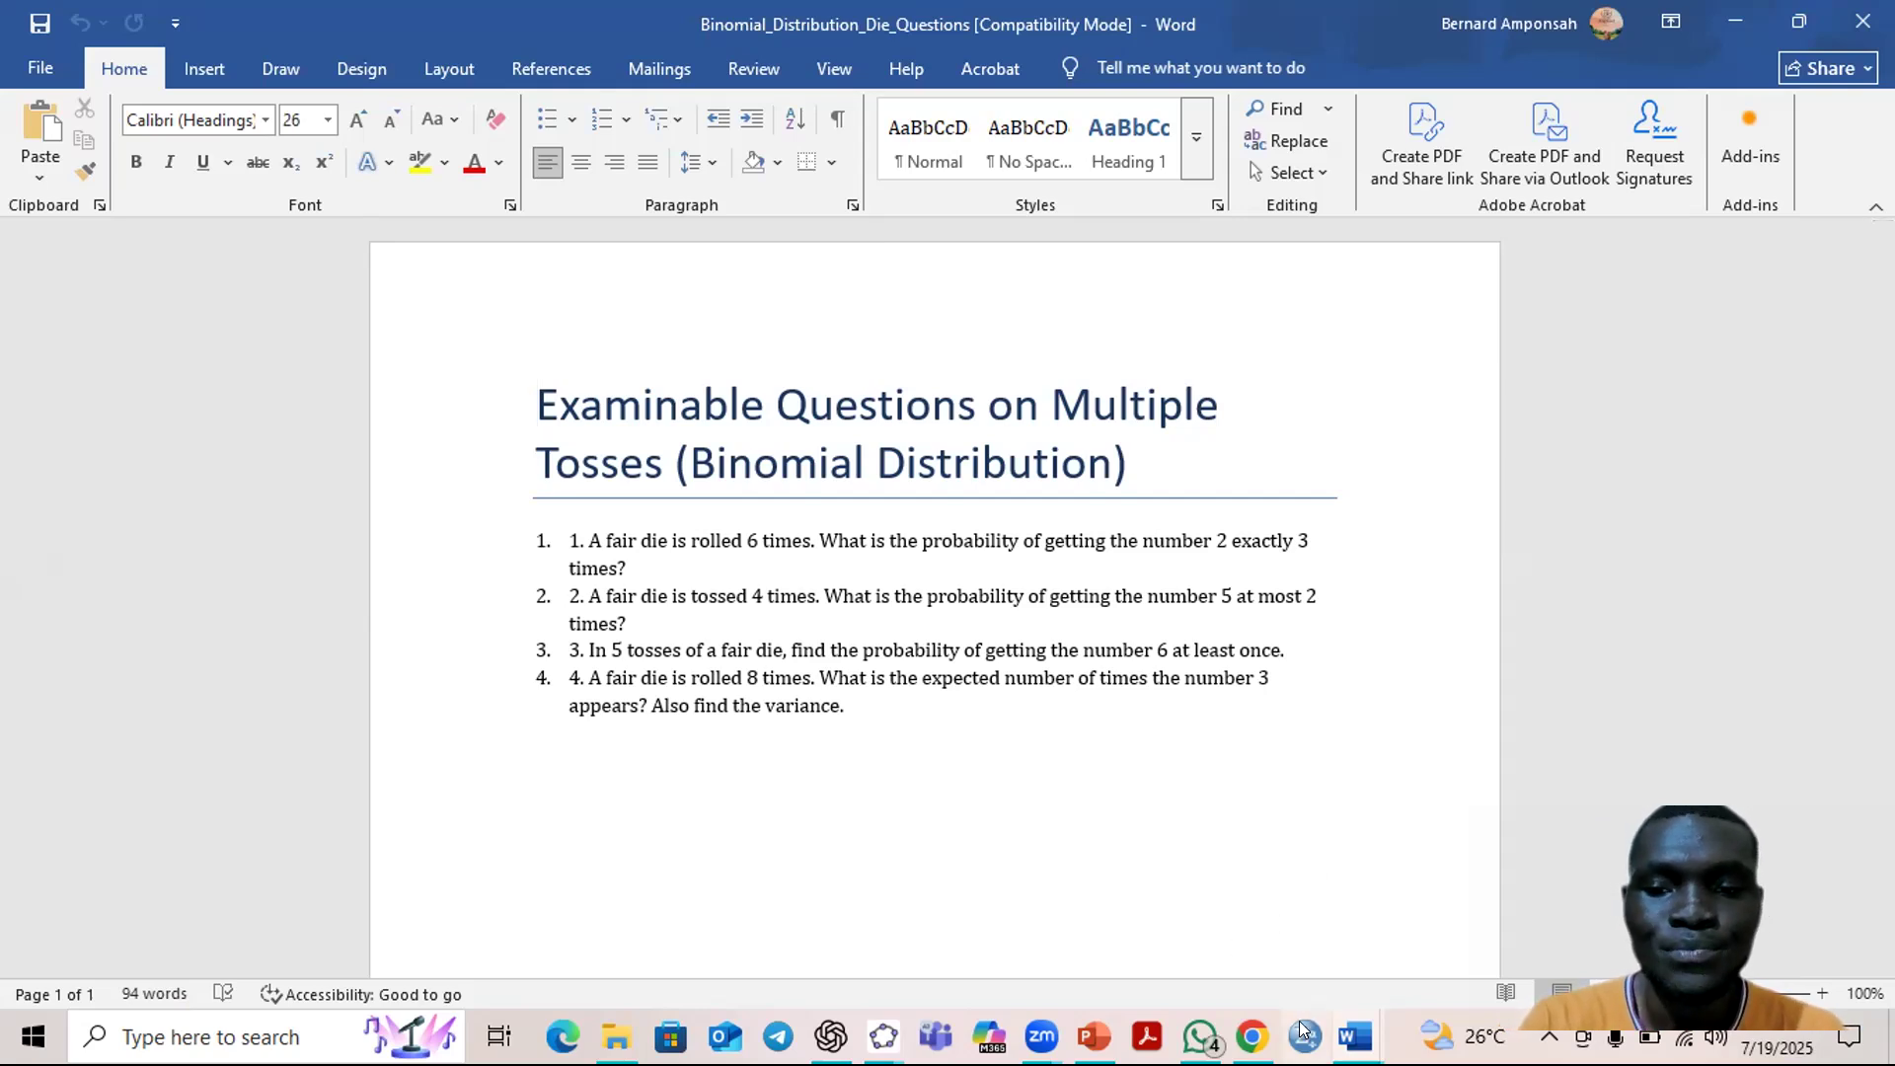
left_click(1798, 20)
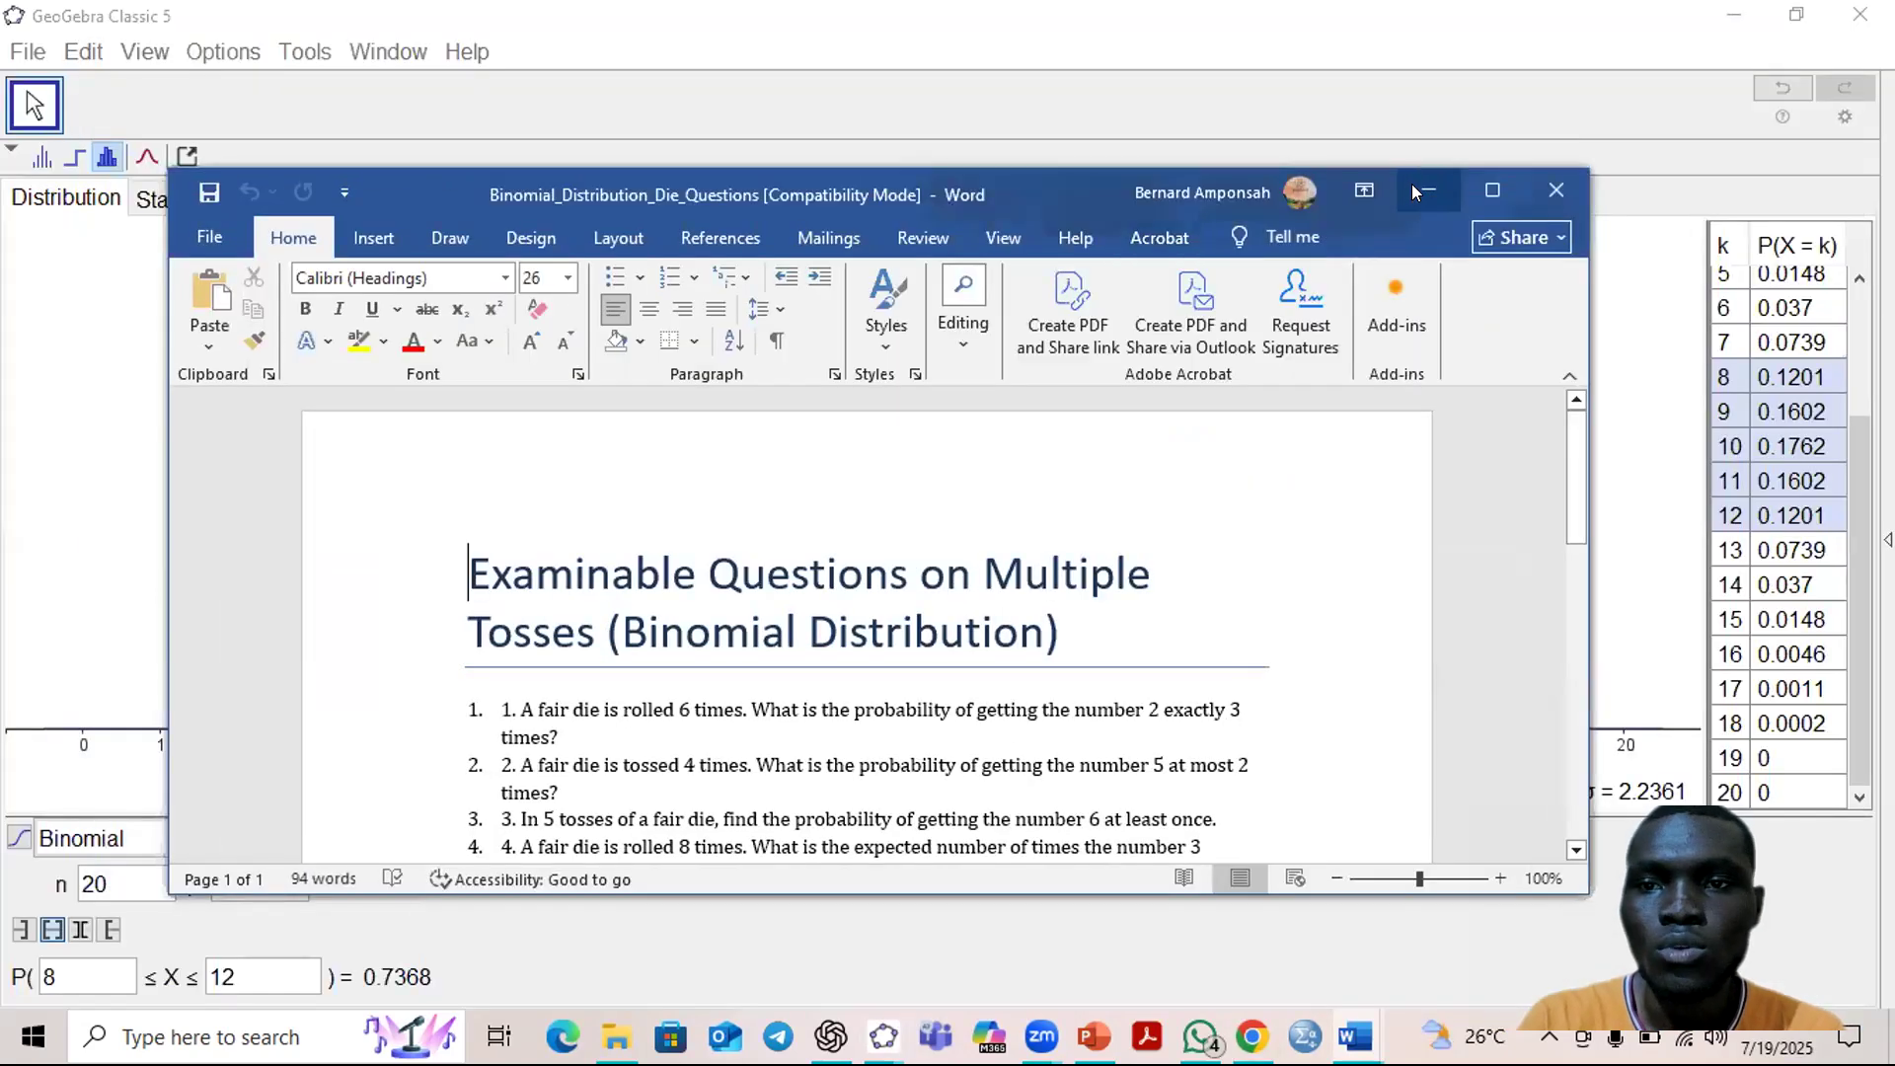
left_click(1421, 191)
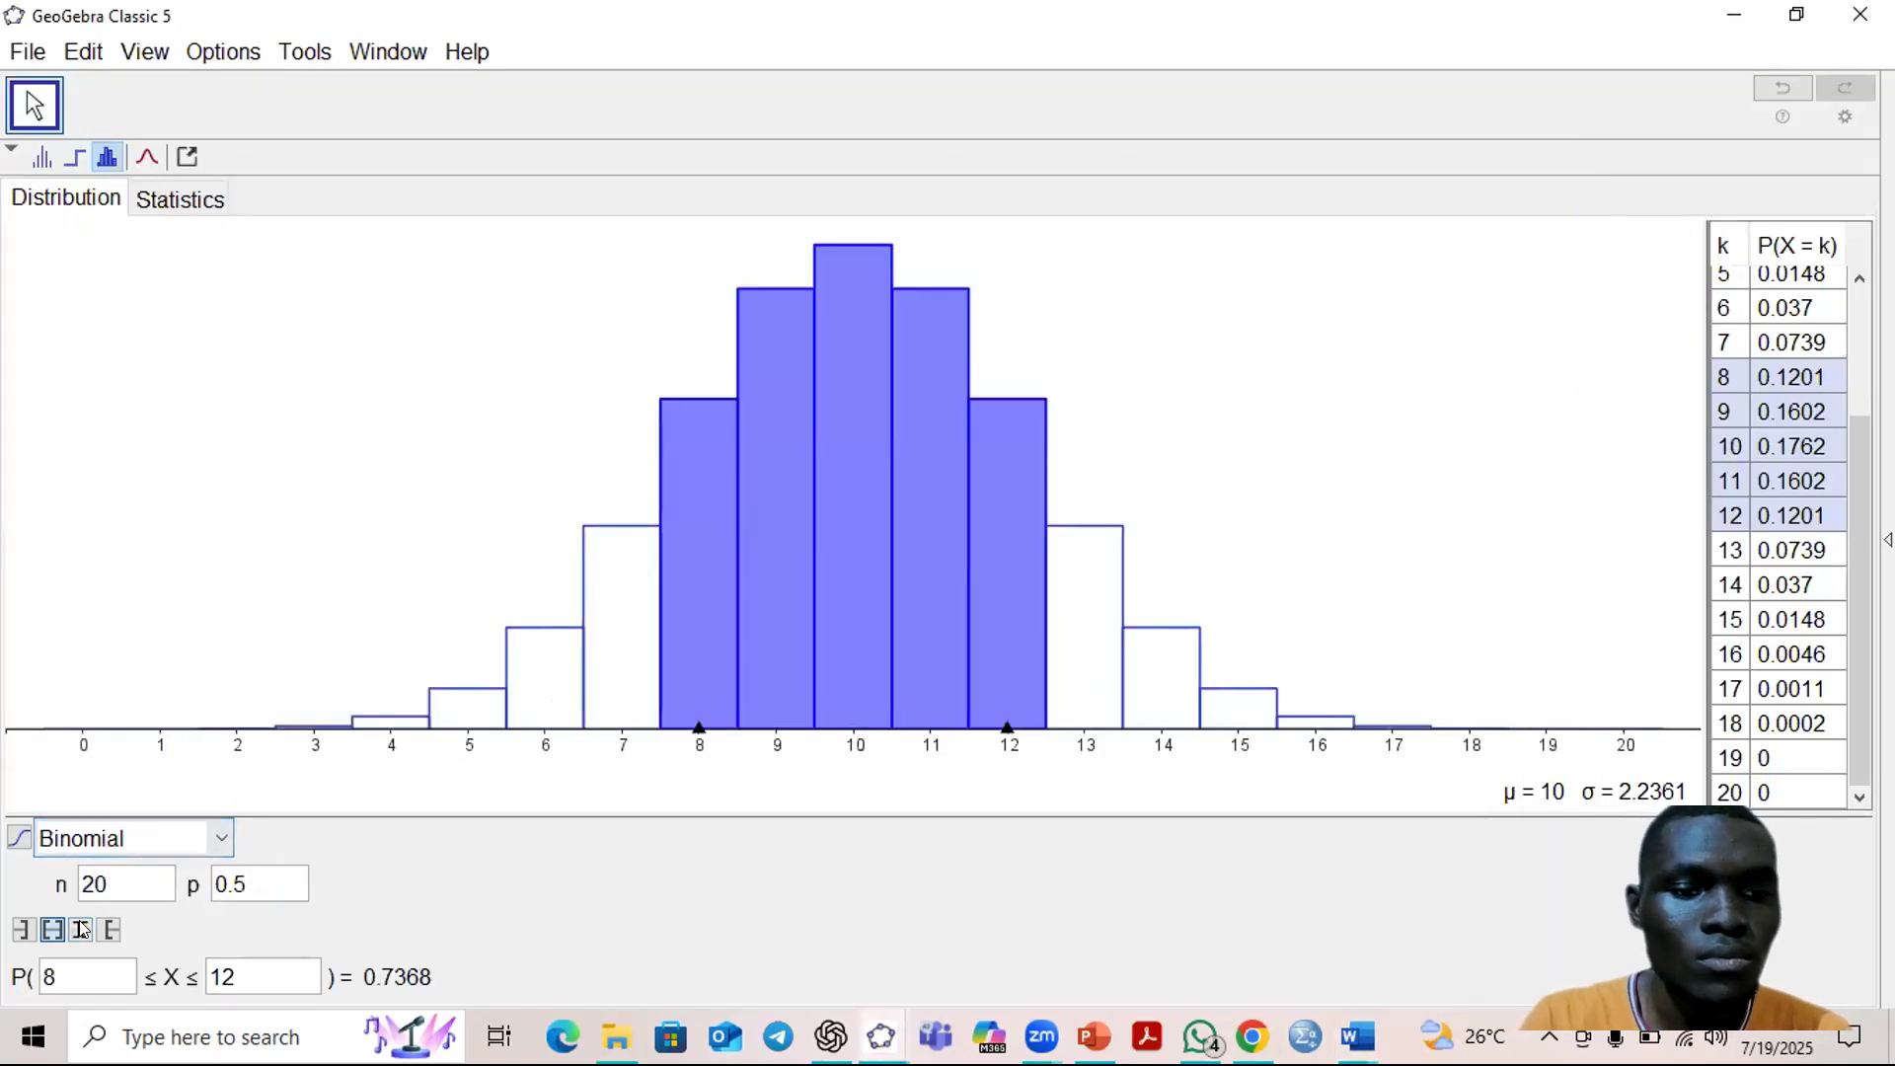
Set the binomial parameters in GeoGebra to n = 6 and p = 1/6
double_click(117, 896)
key("BackSpace")
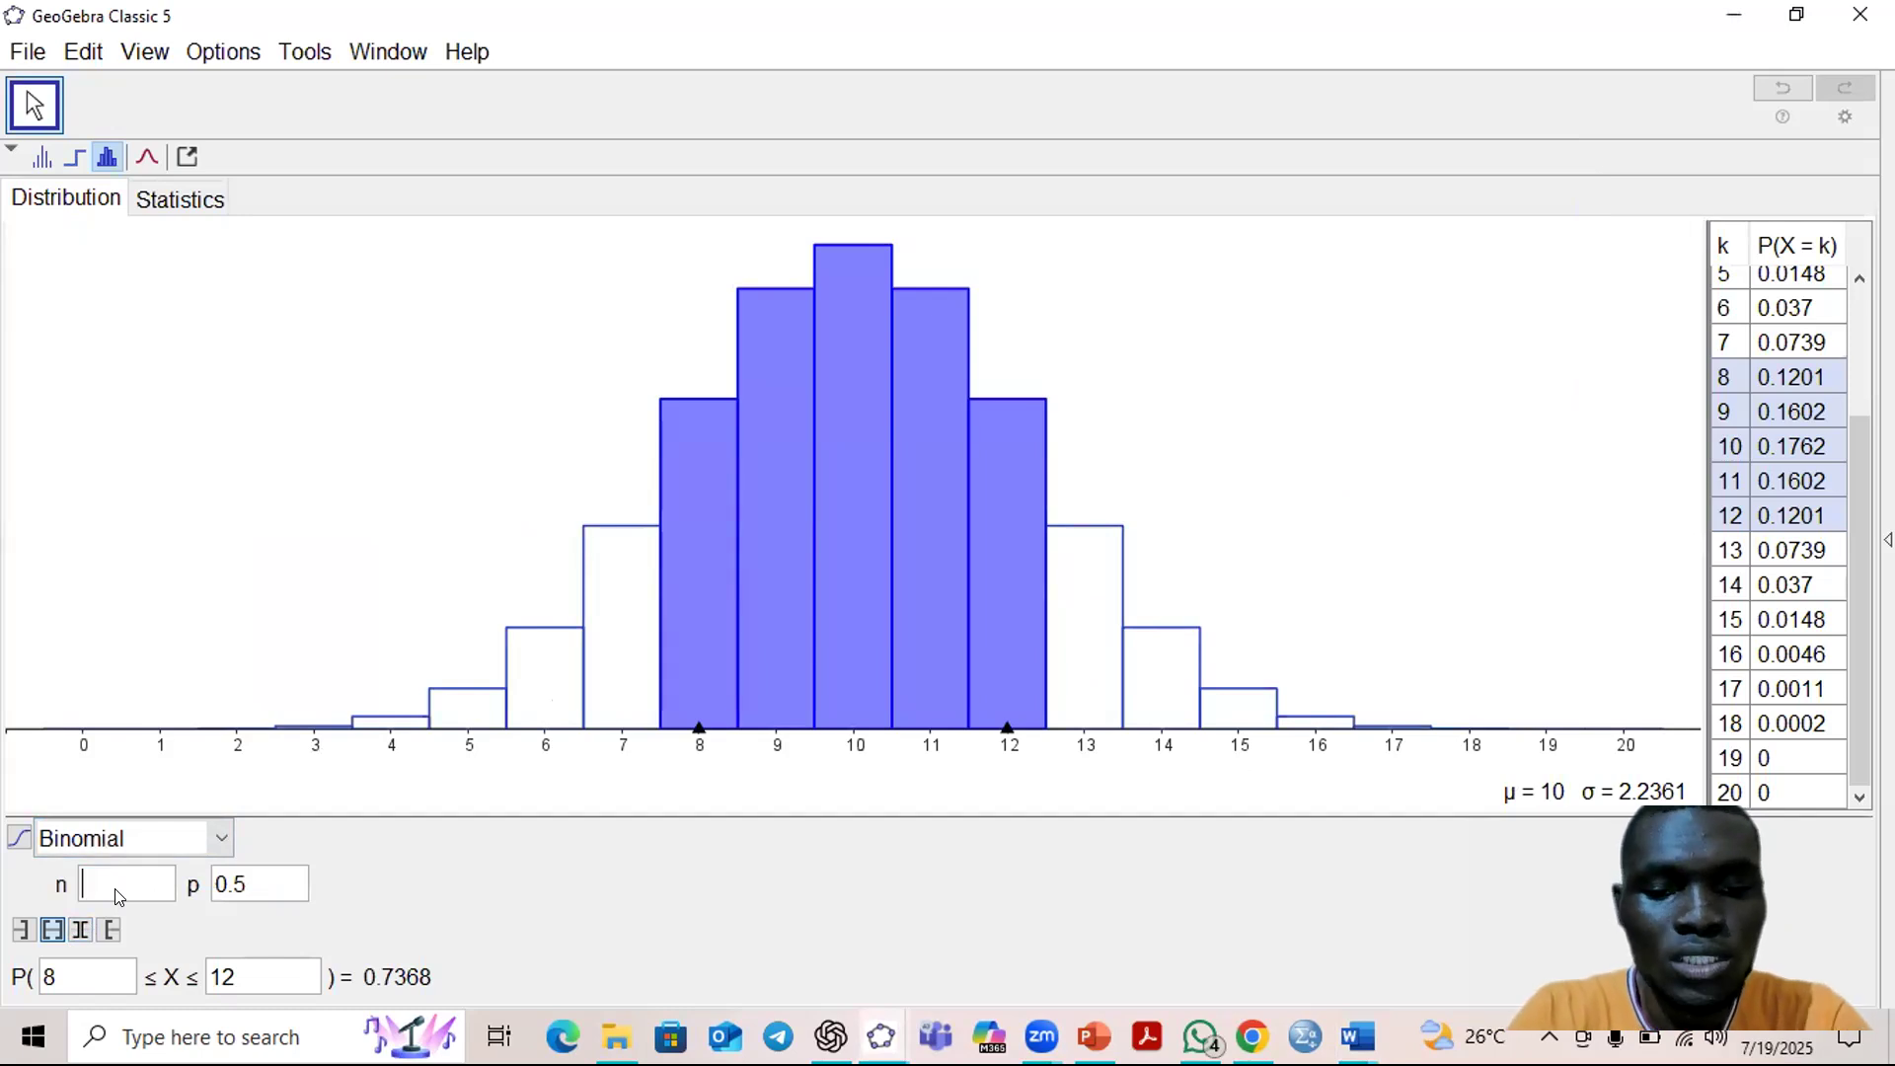
type("6")
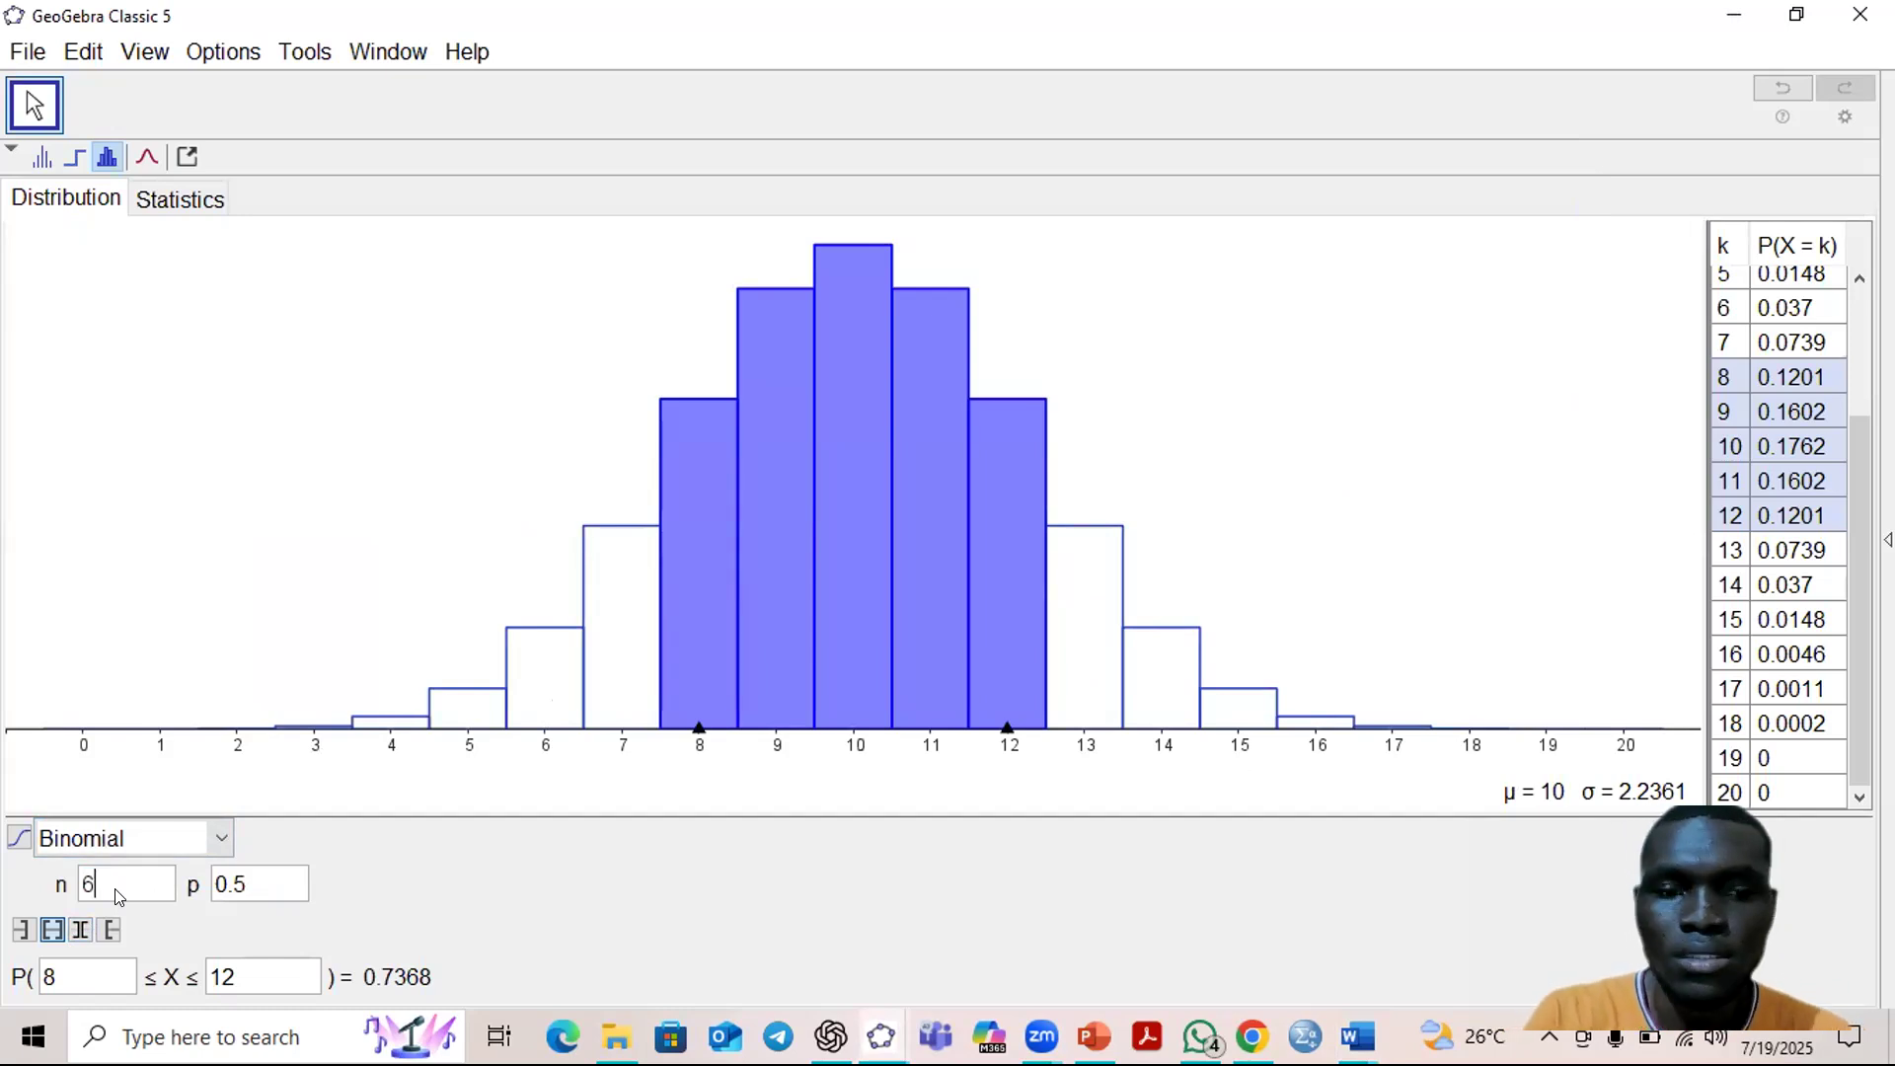
key("Return")
double_click(245, 881)
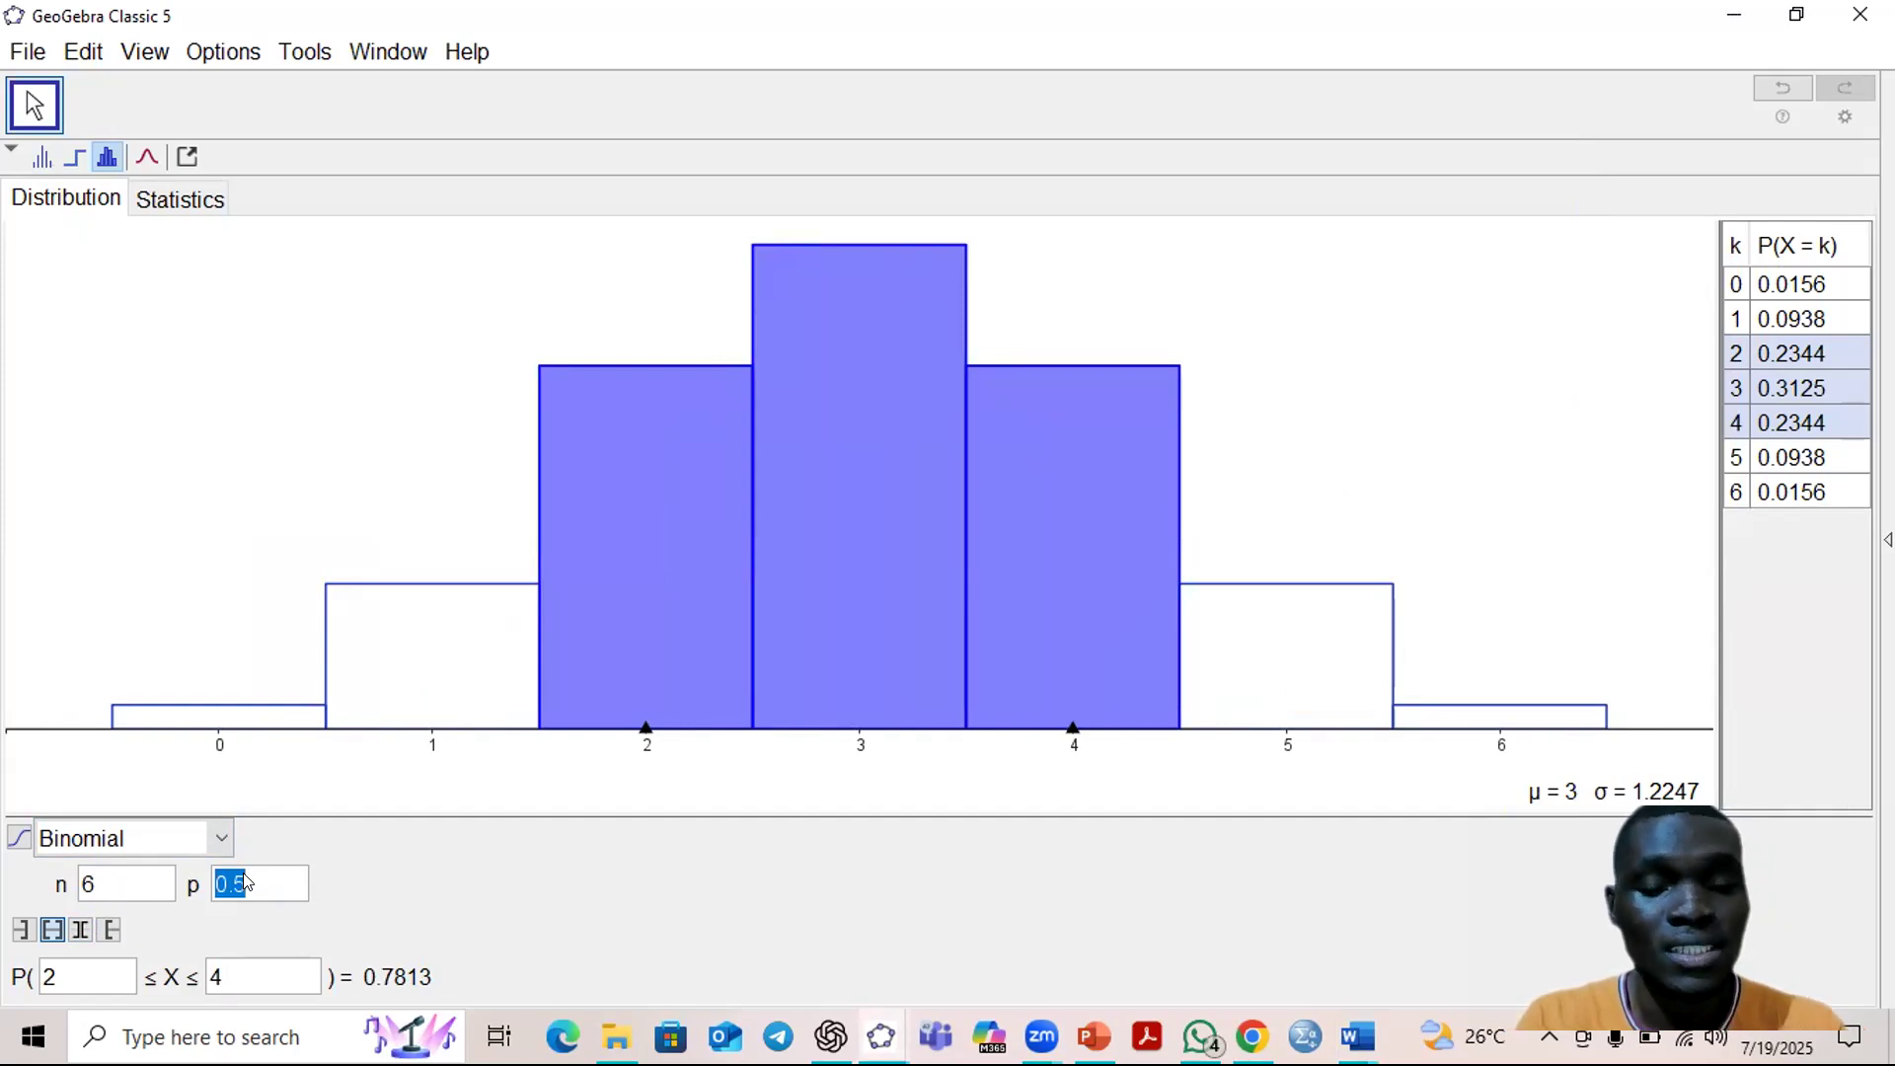
type("1/")
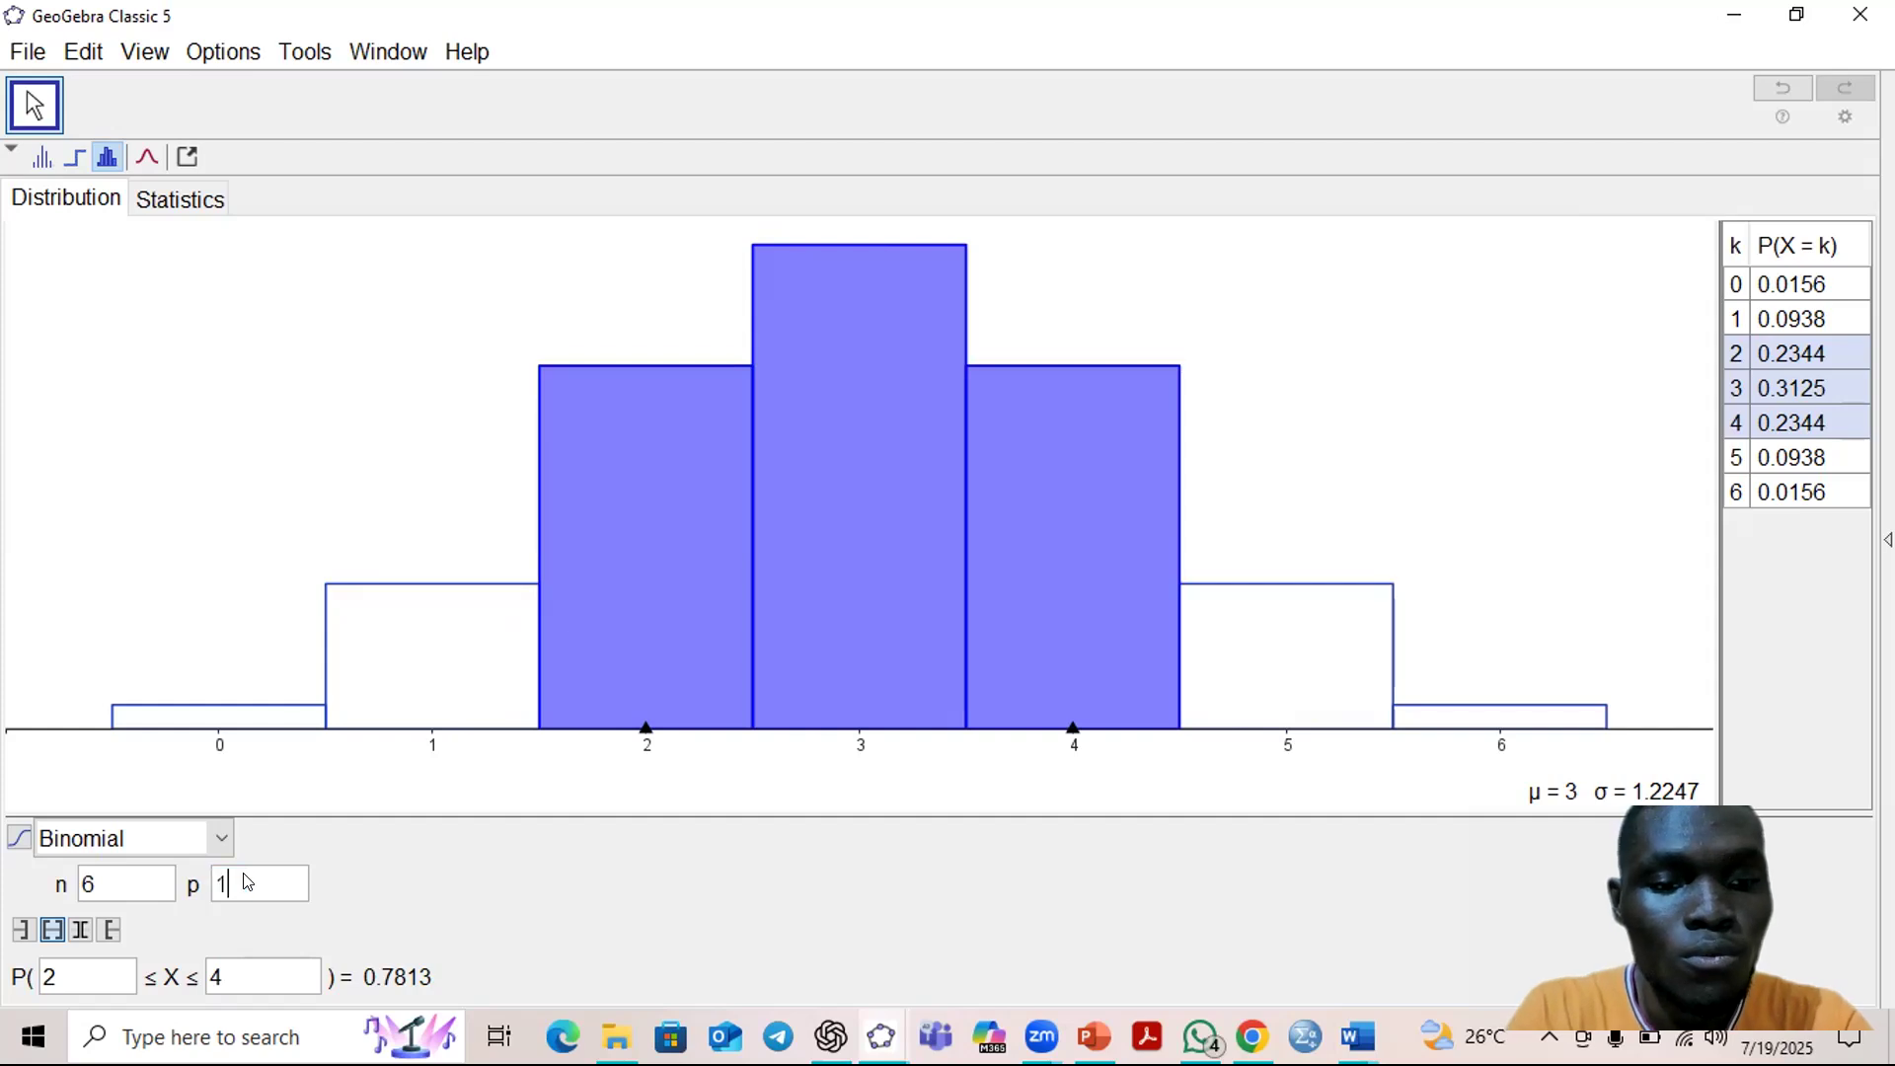
type("6")
key("Return")
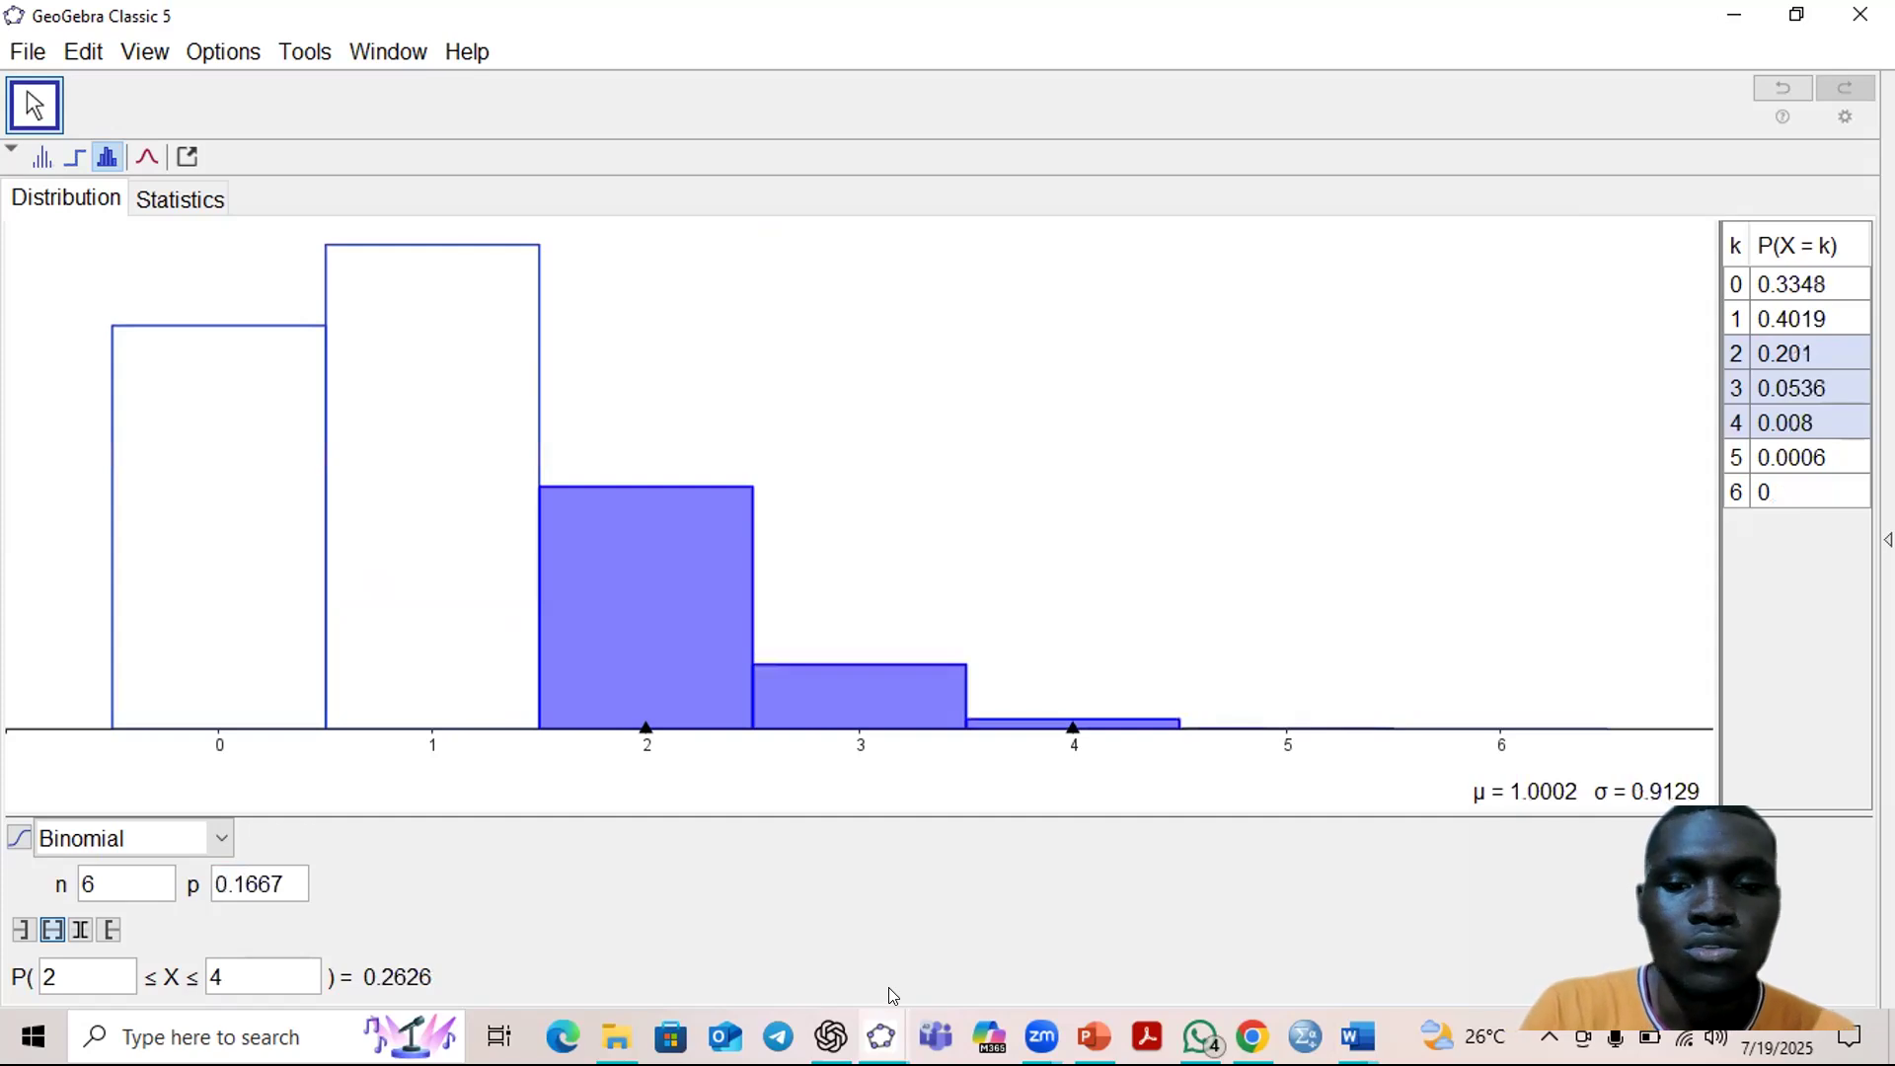
Recheck question 1 in the Word document and set the upper limit of X to 2 in GeoGebra
left_click(1342, 1033)
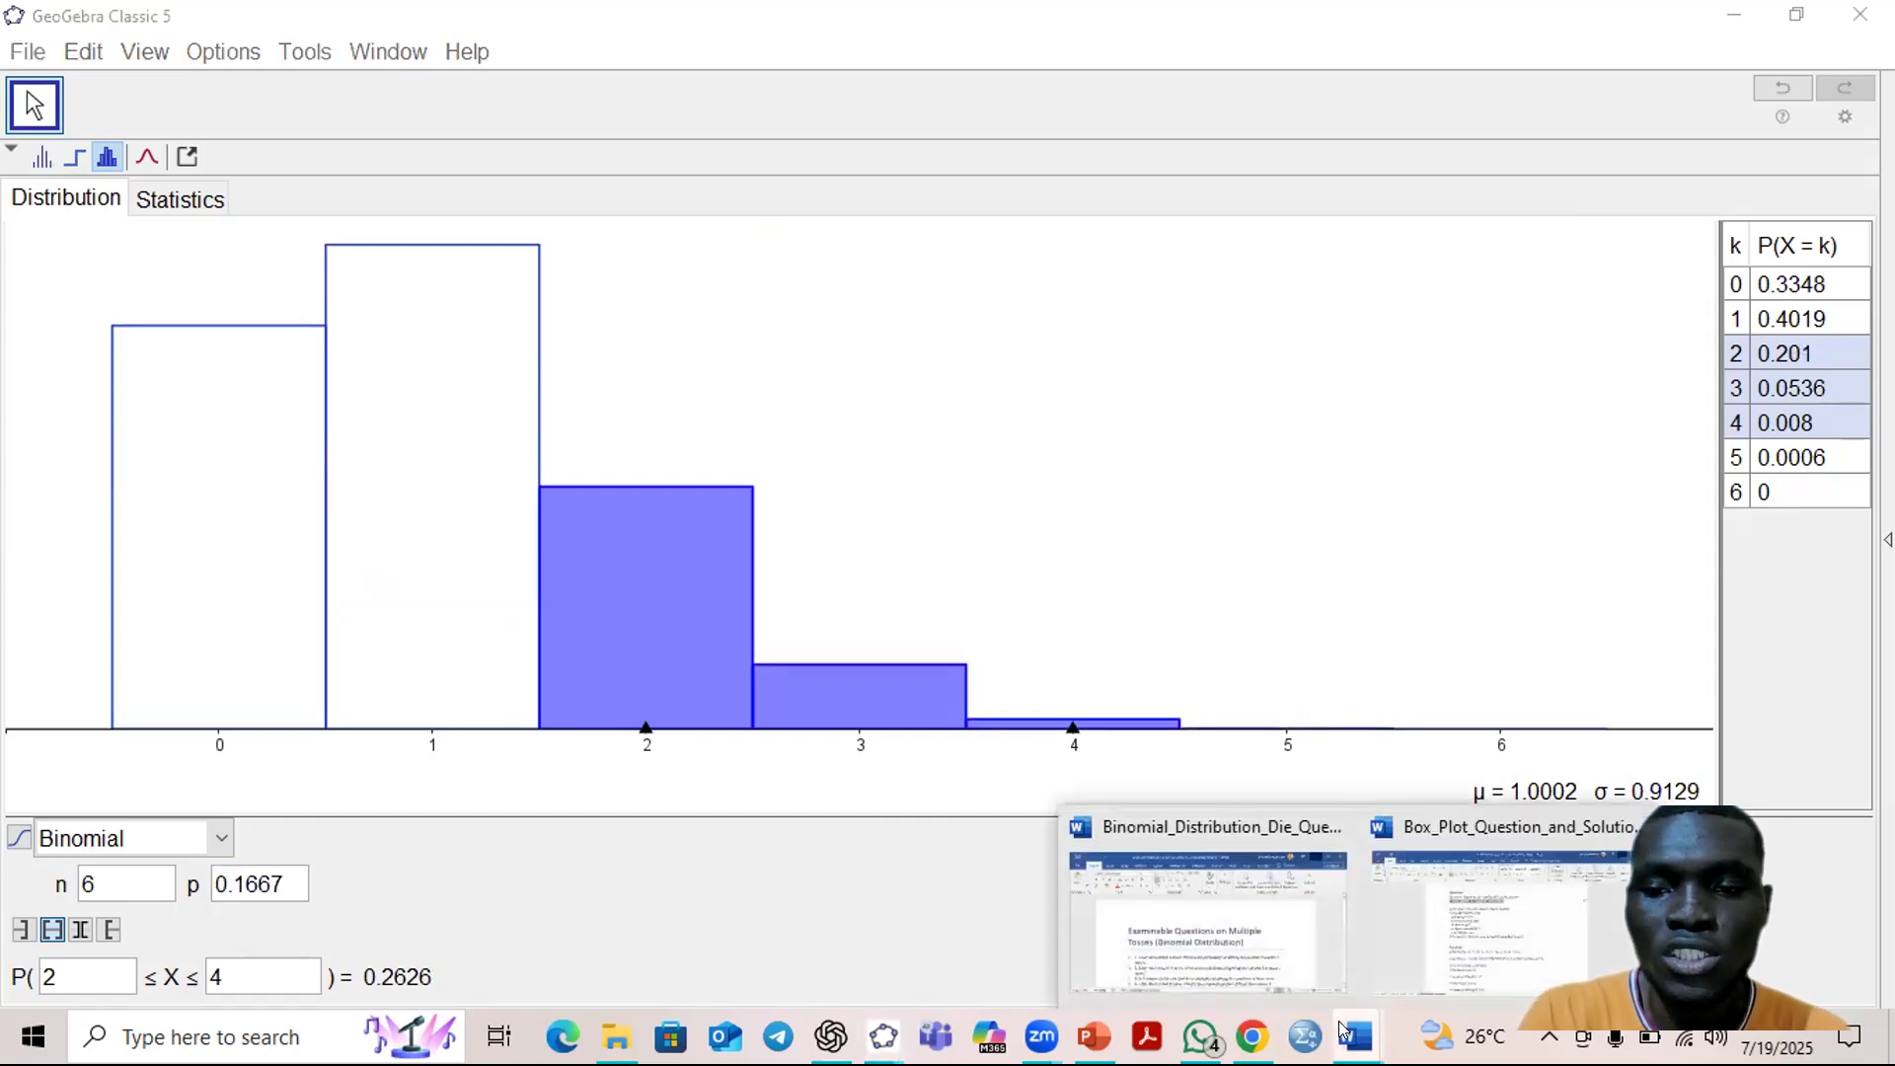
left_click(1313, 970)
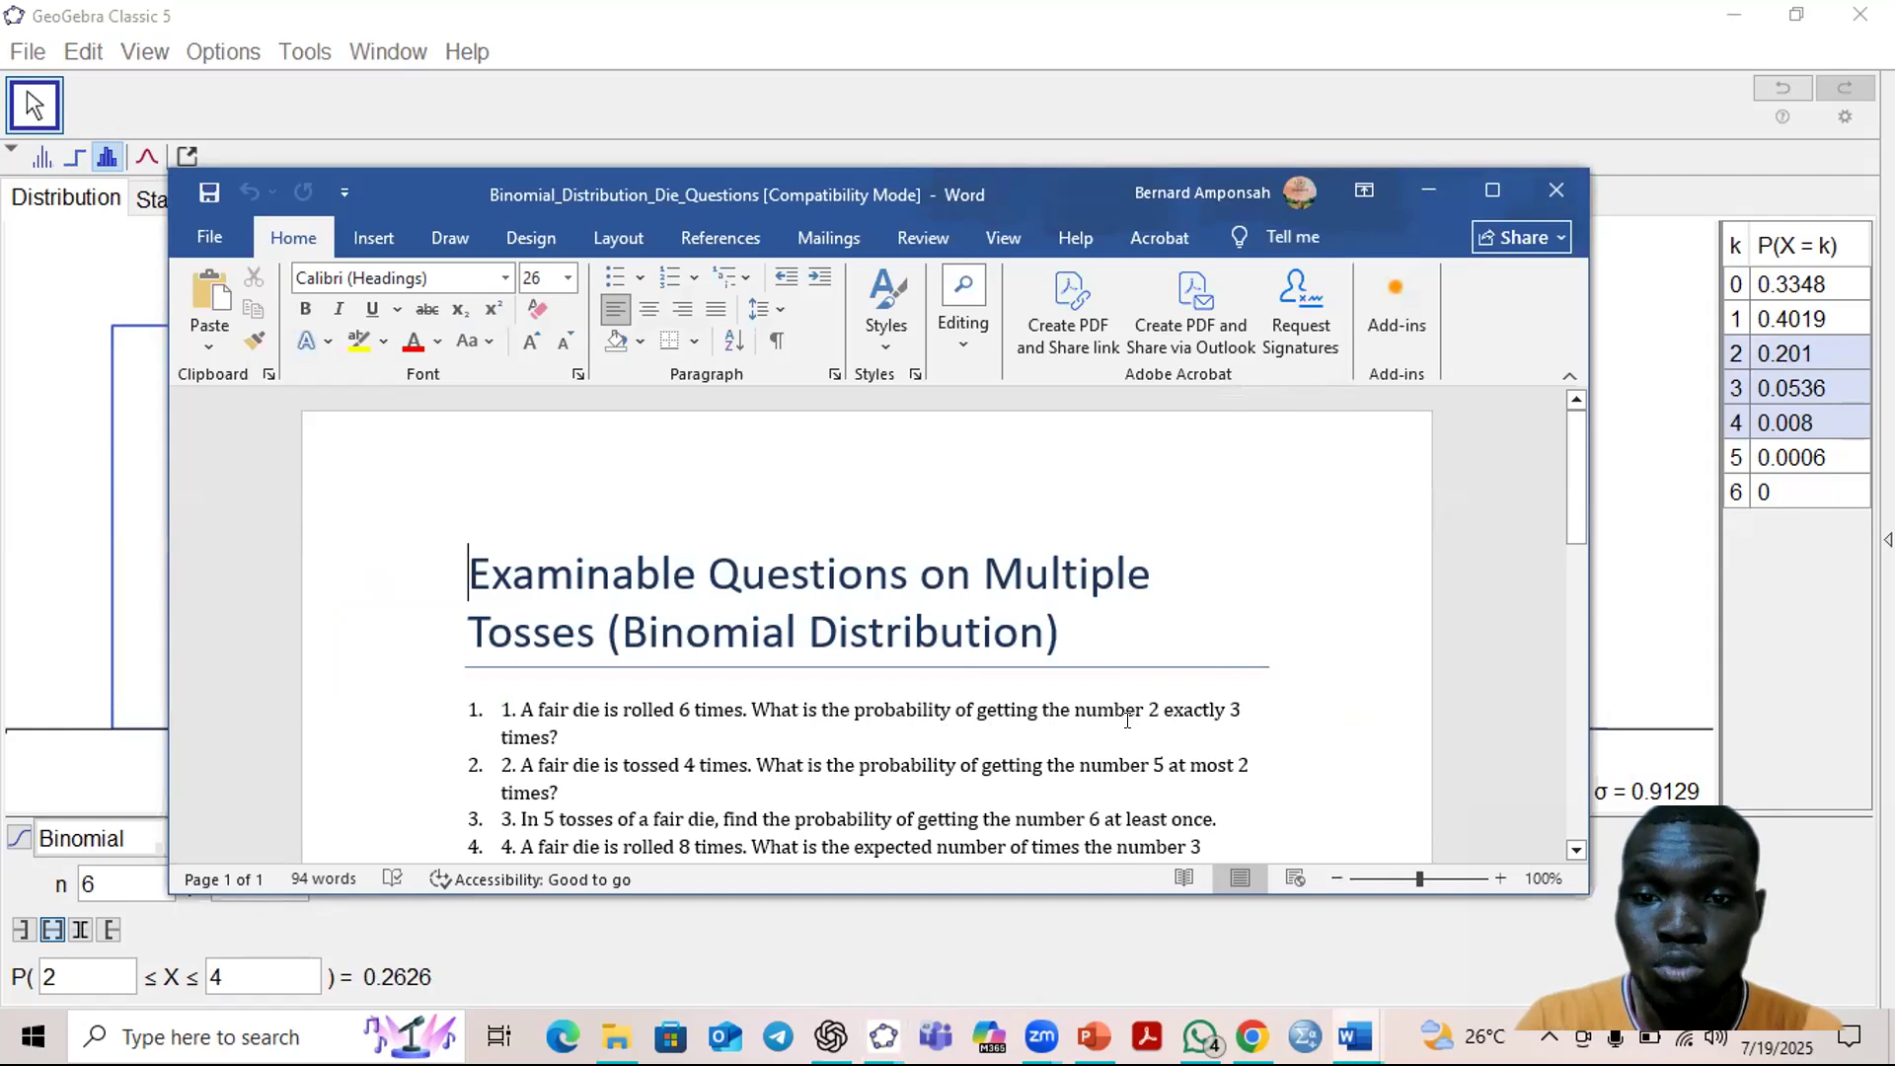
left_click(1428, 189)
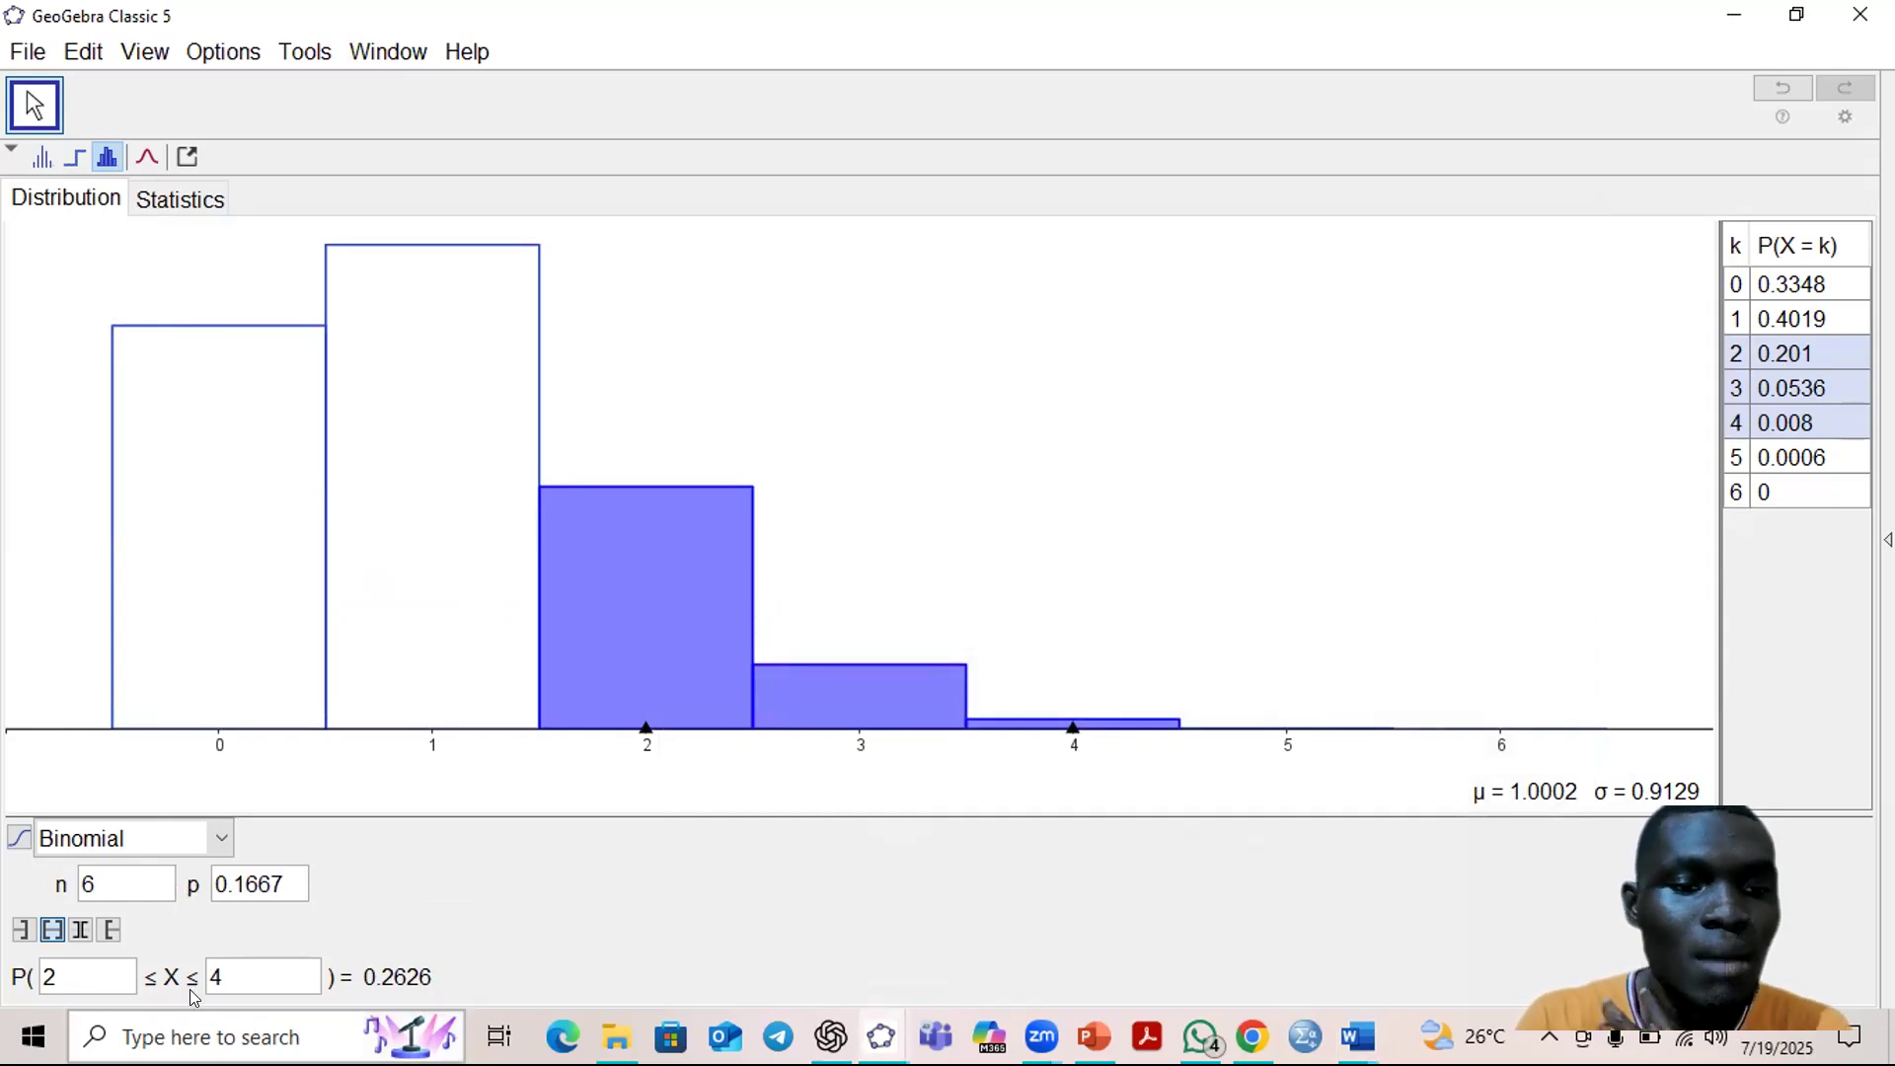
left_click(255, 974)
key("BackSpace")
type("2")
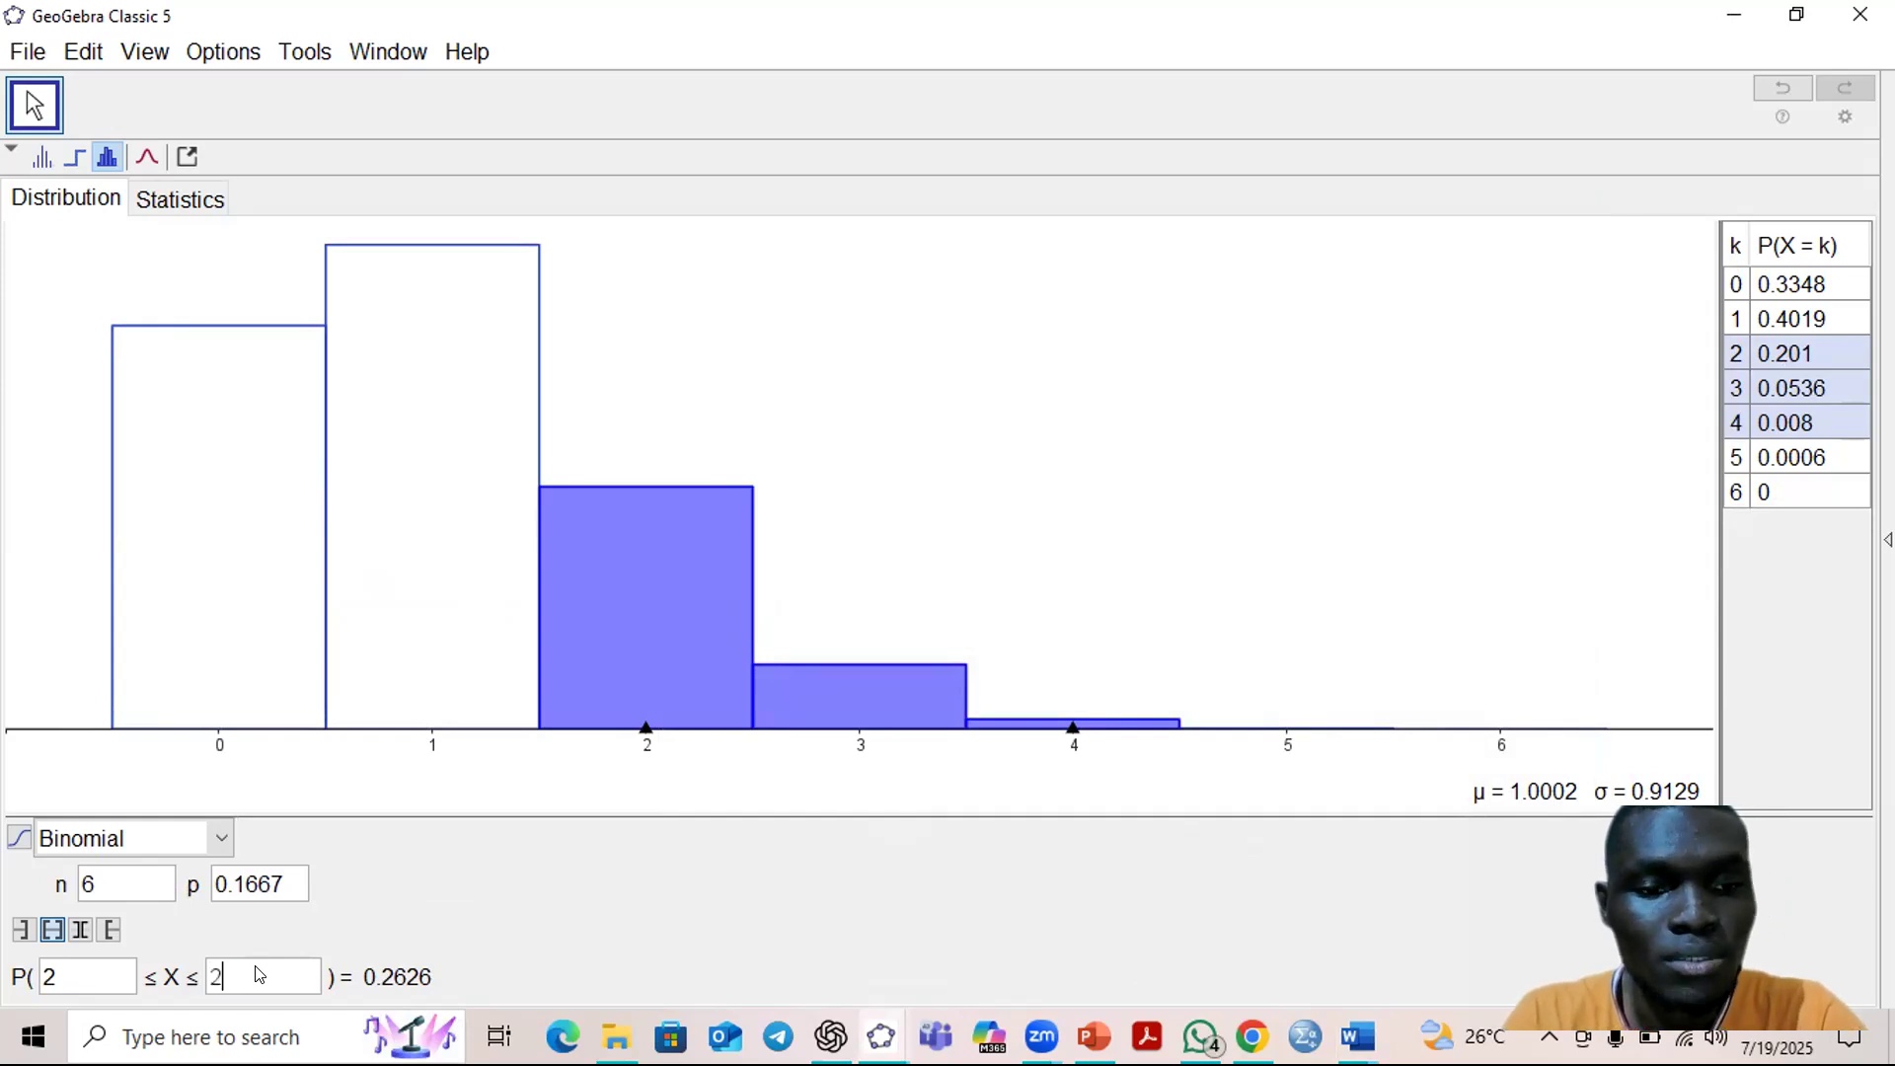
key("Return")
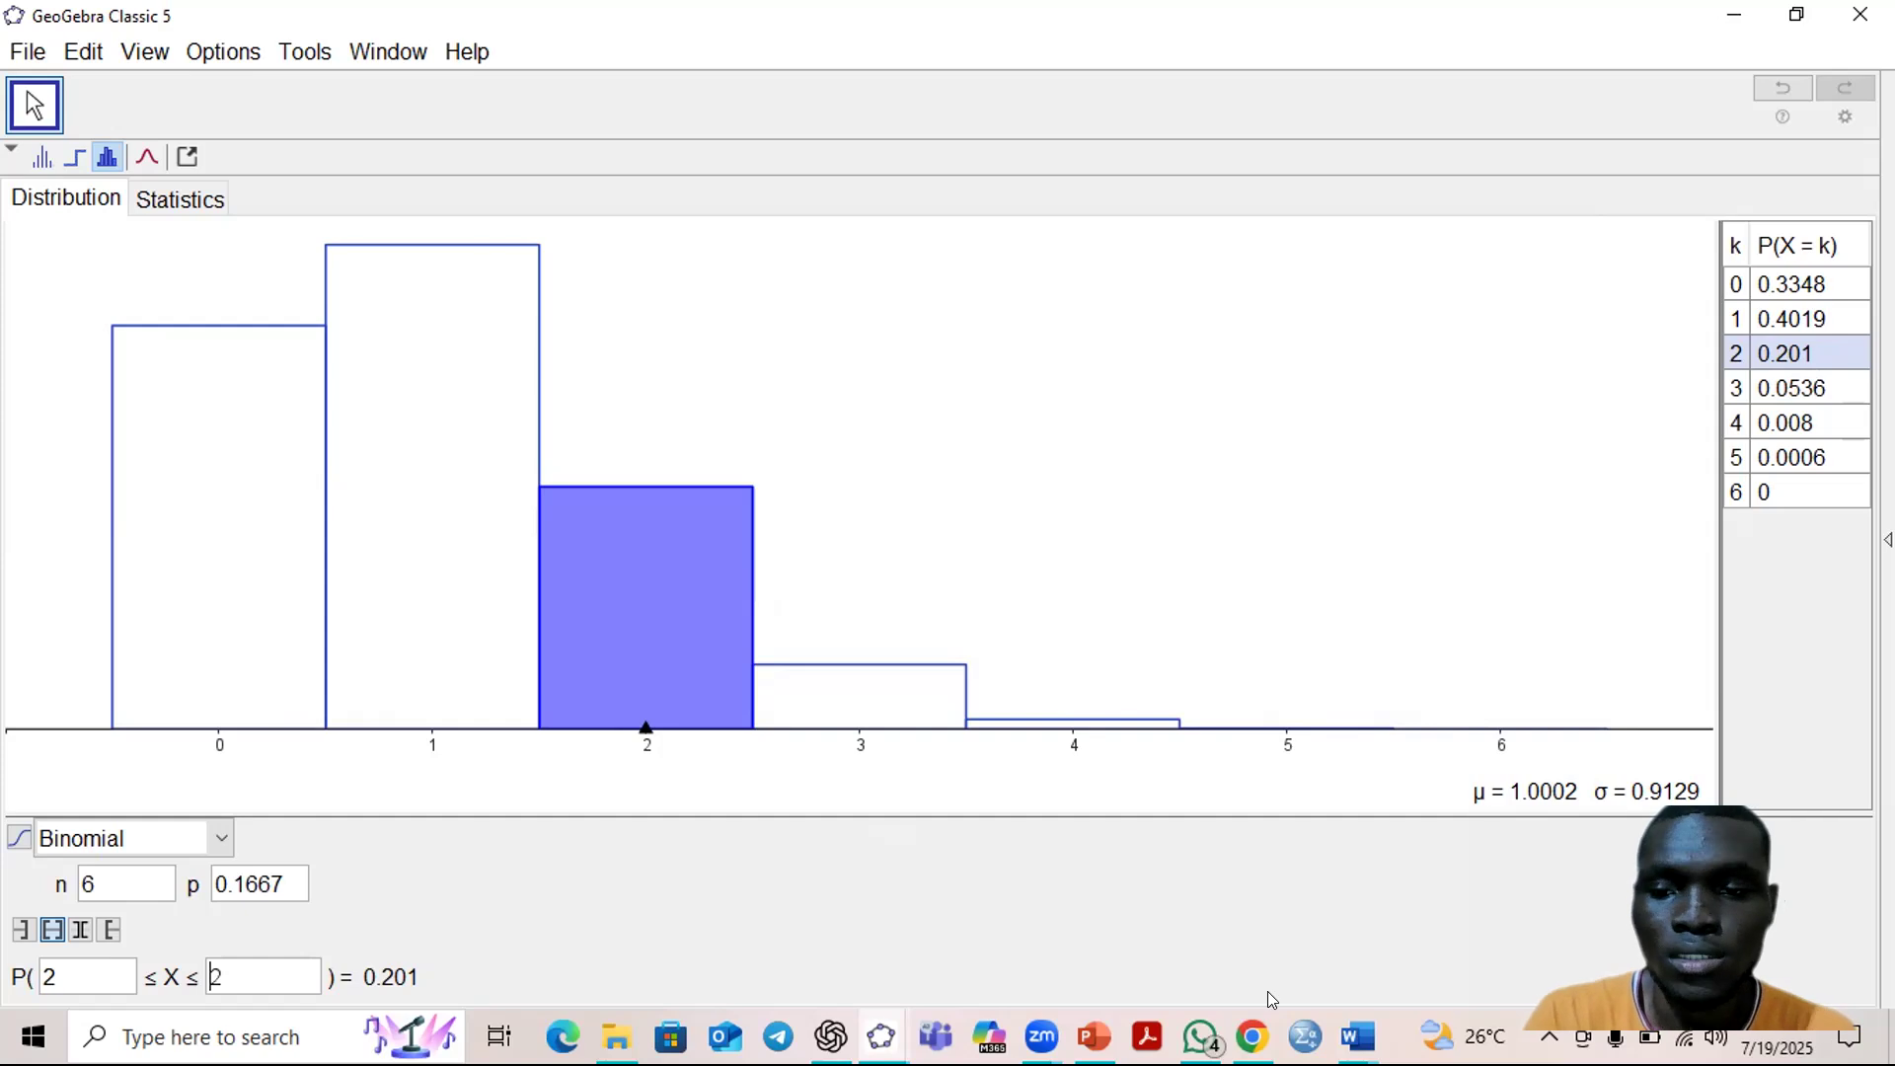
Consult question 2 in the Word document and set the number of trials n to 4 in GeoGebra
left_click(1343, 1021)
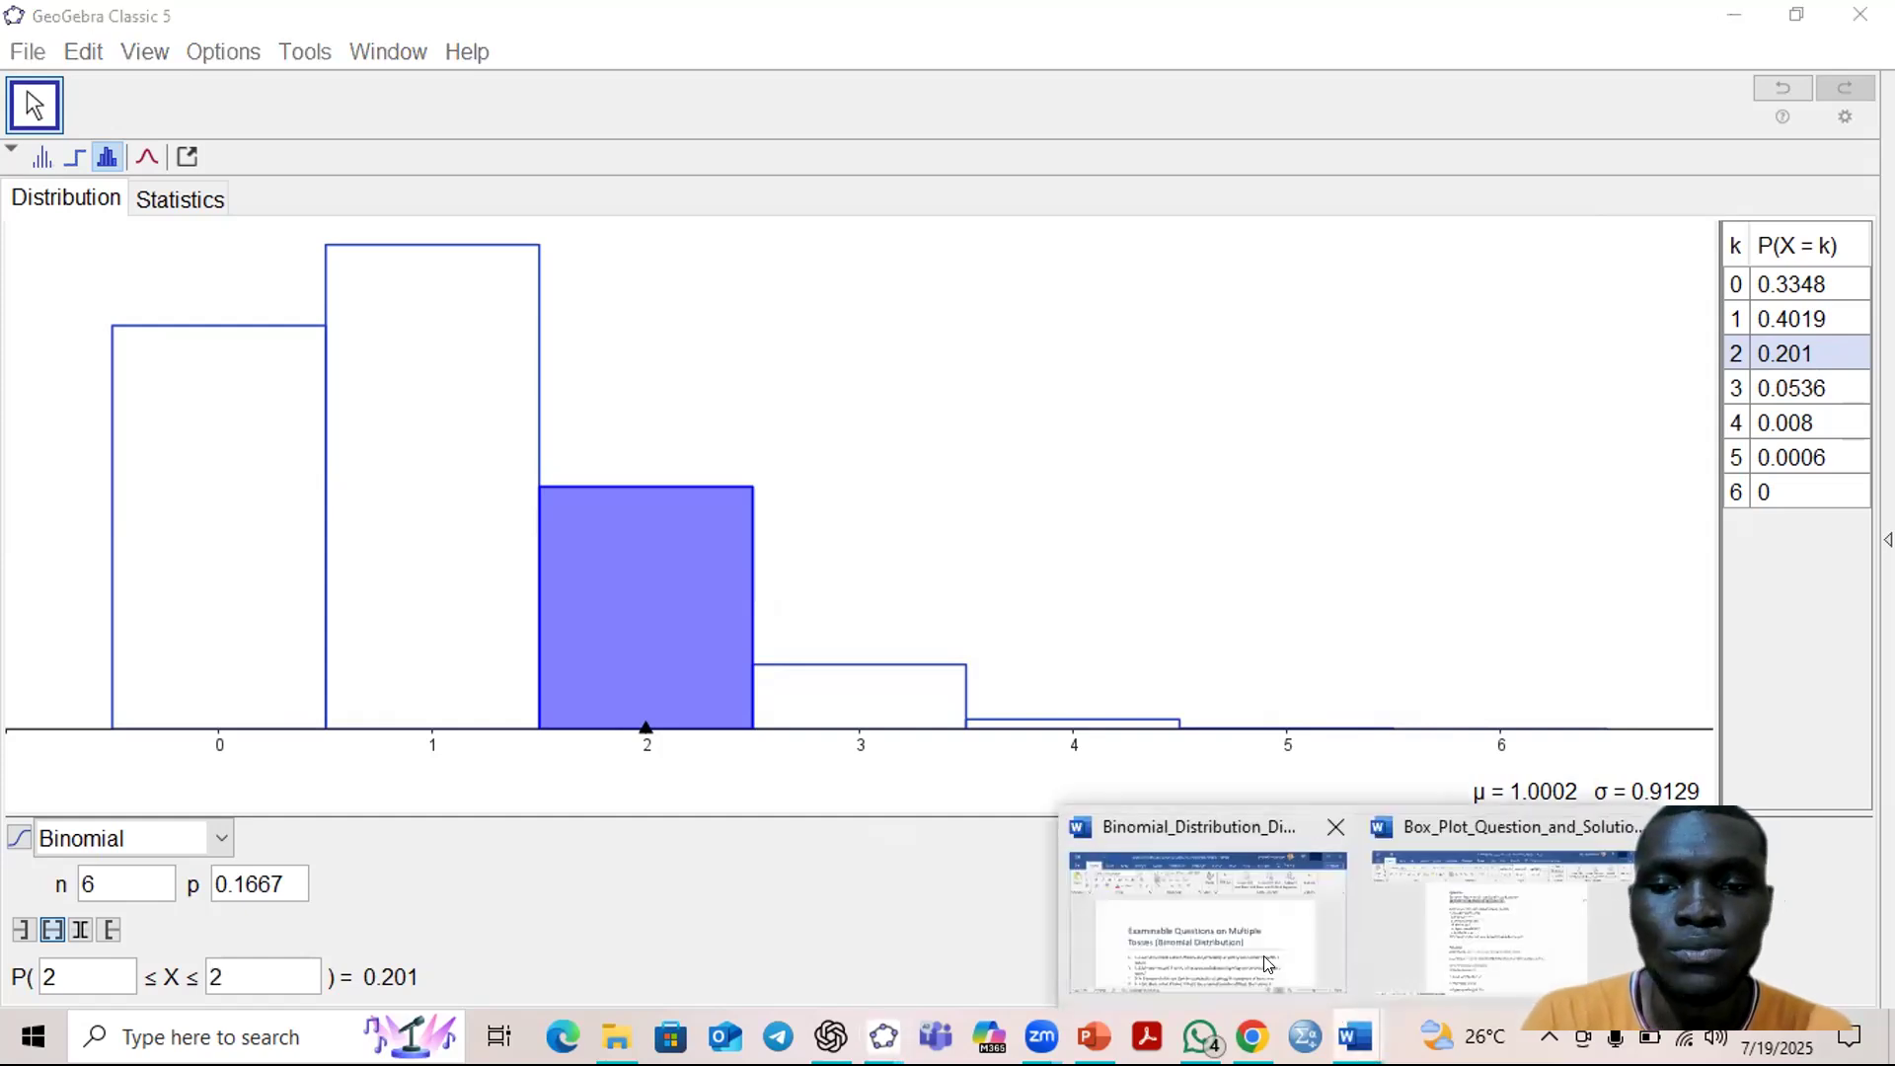
left_click(1268, 963)
scroll(836, 664, "down", 3)
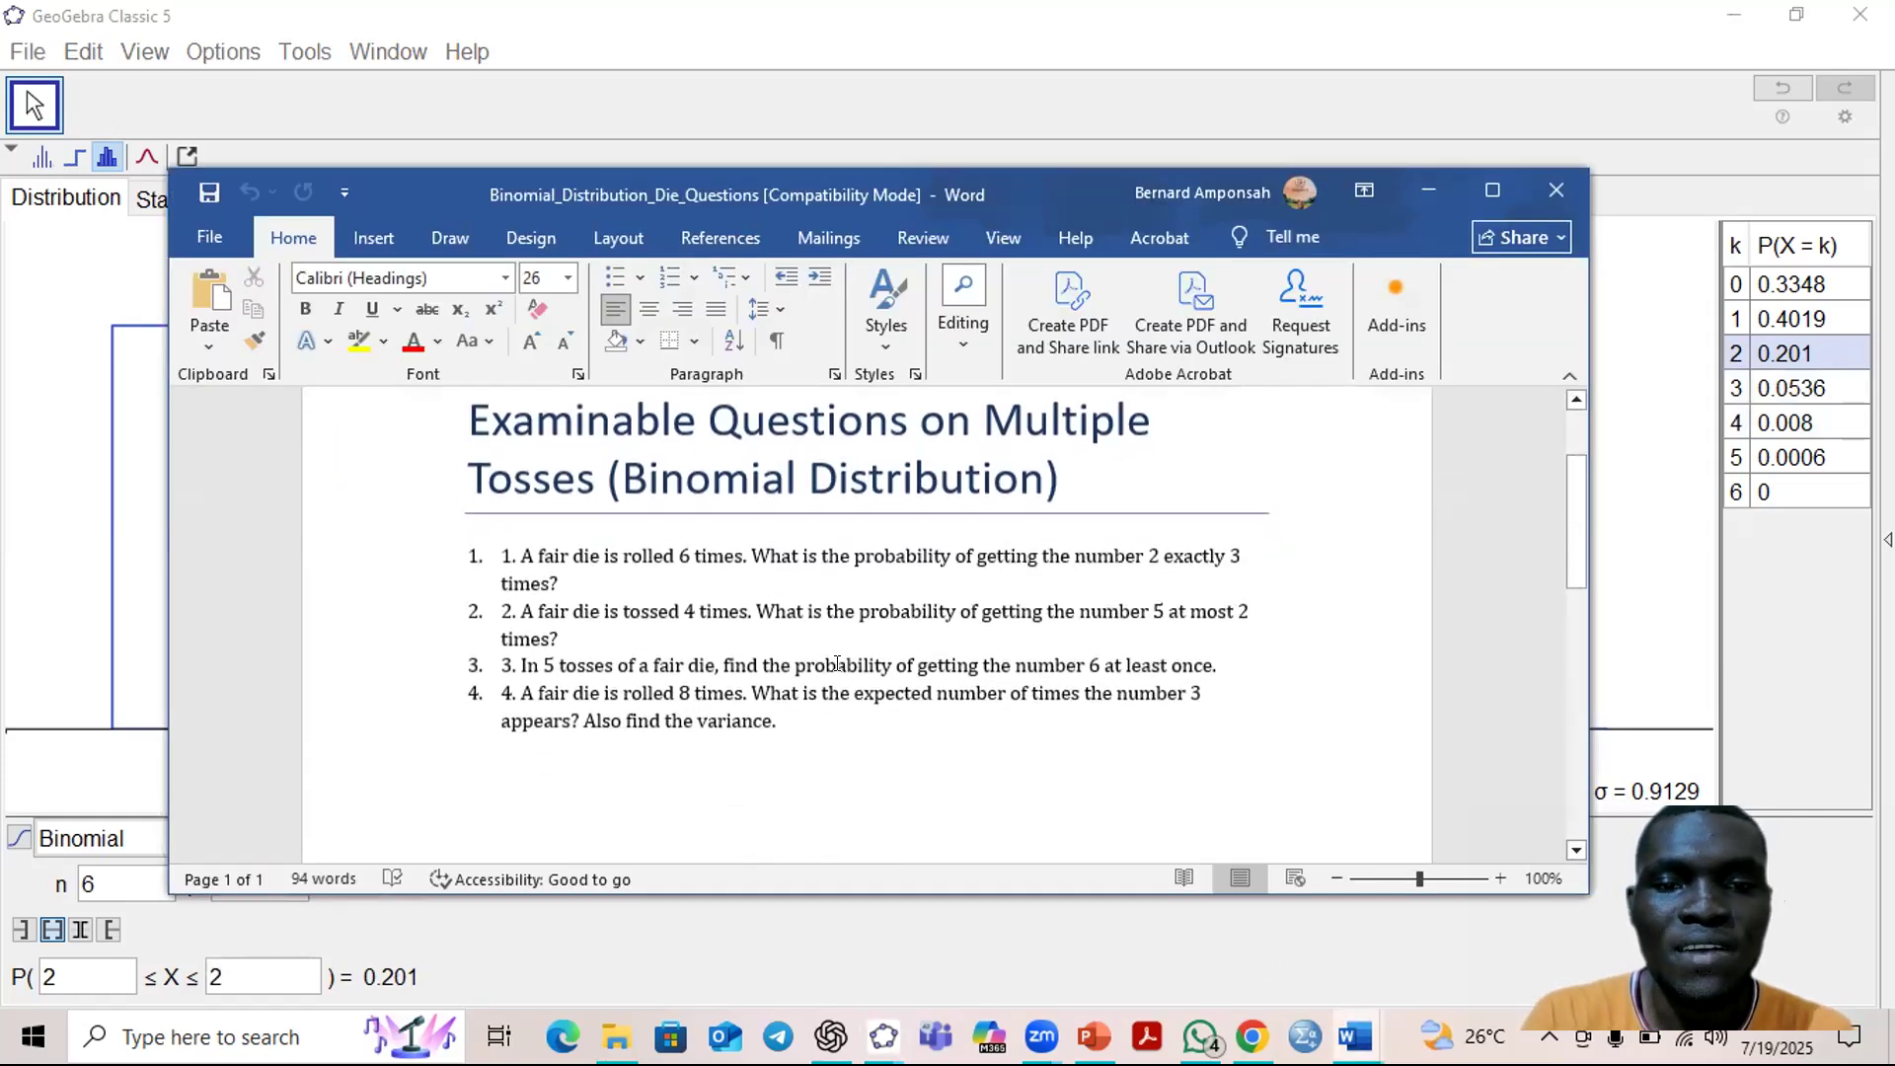
left_click(472, 935)
double_click(116, 897)
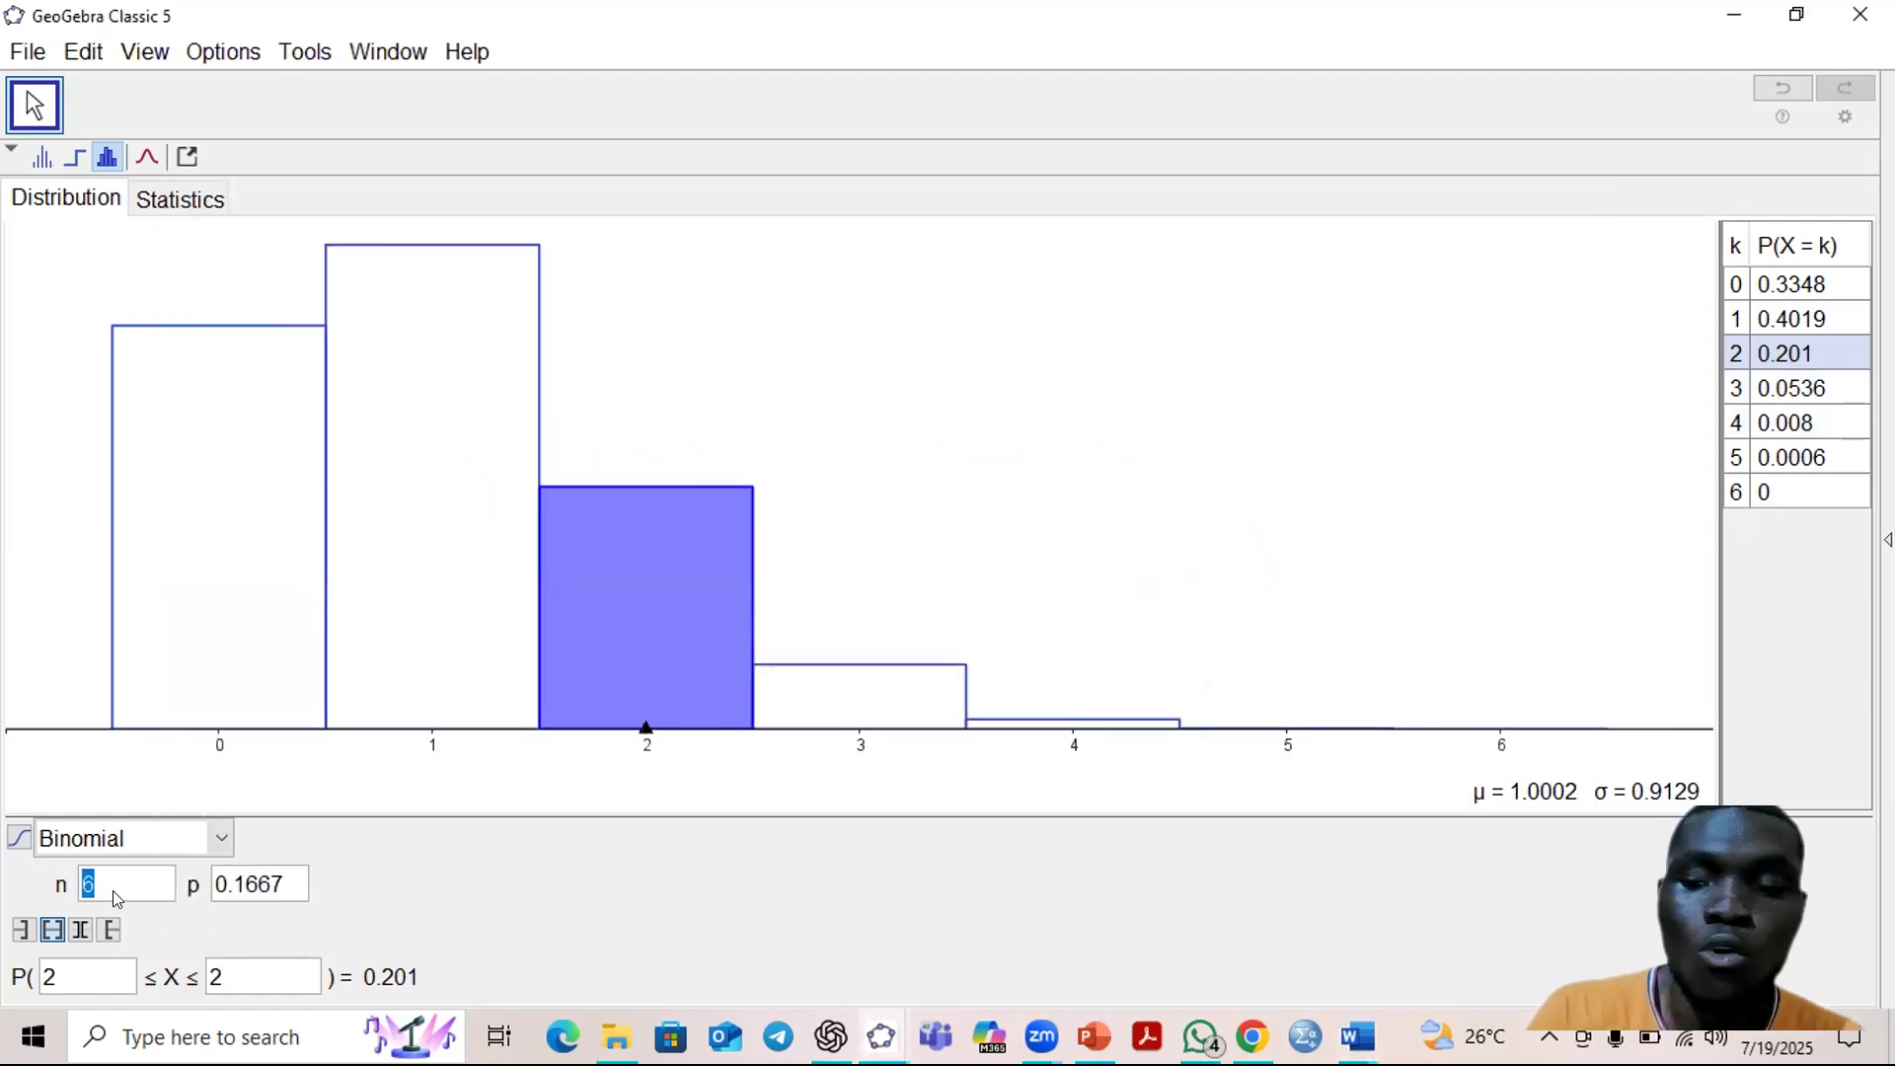
type("4")
key("Return")
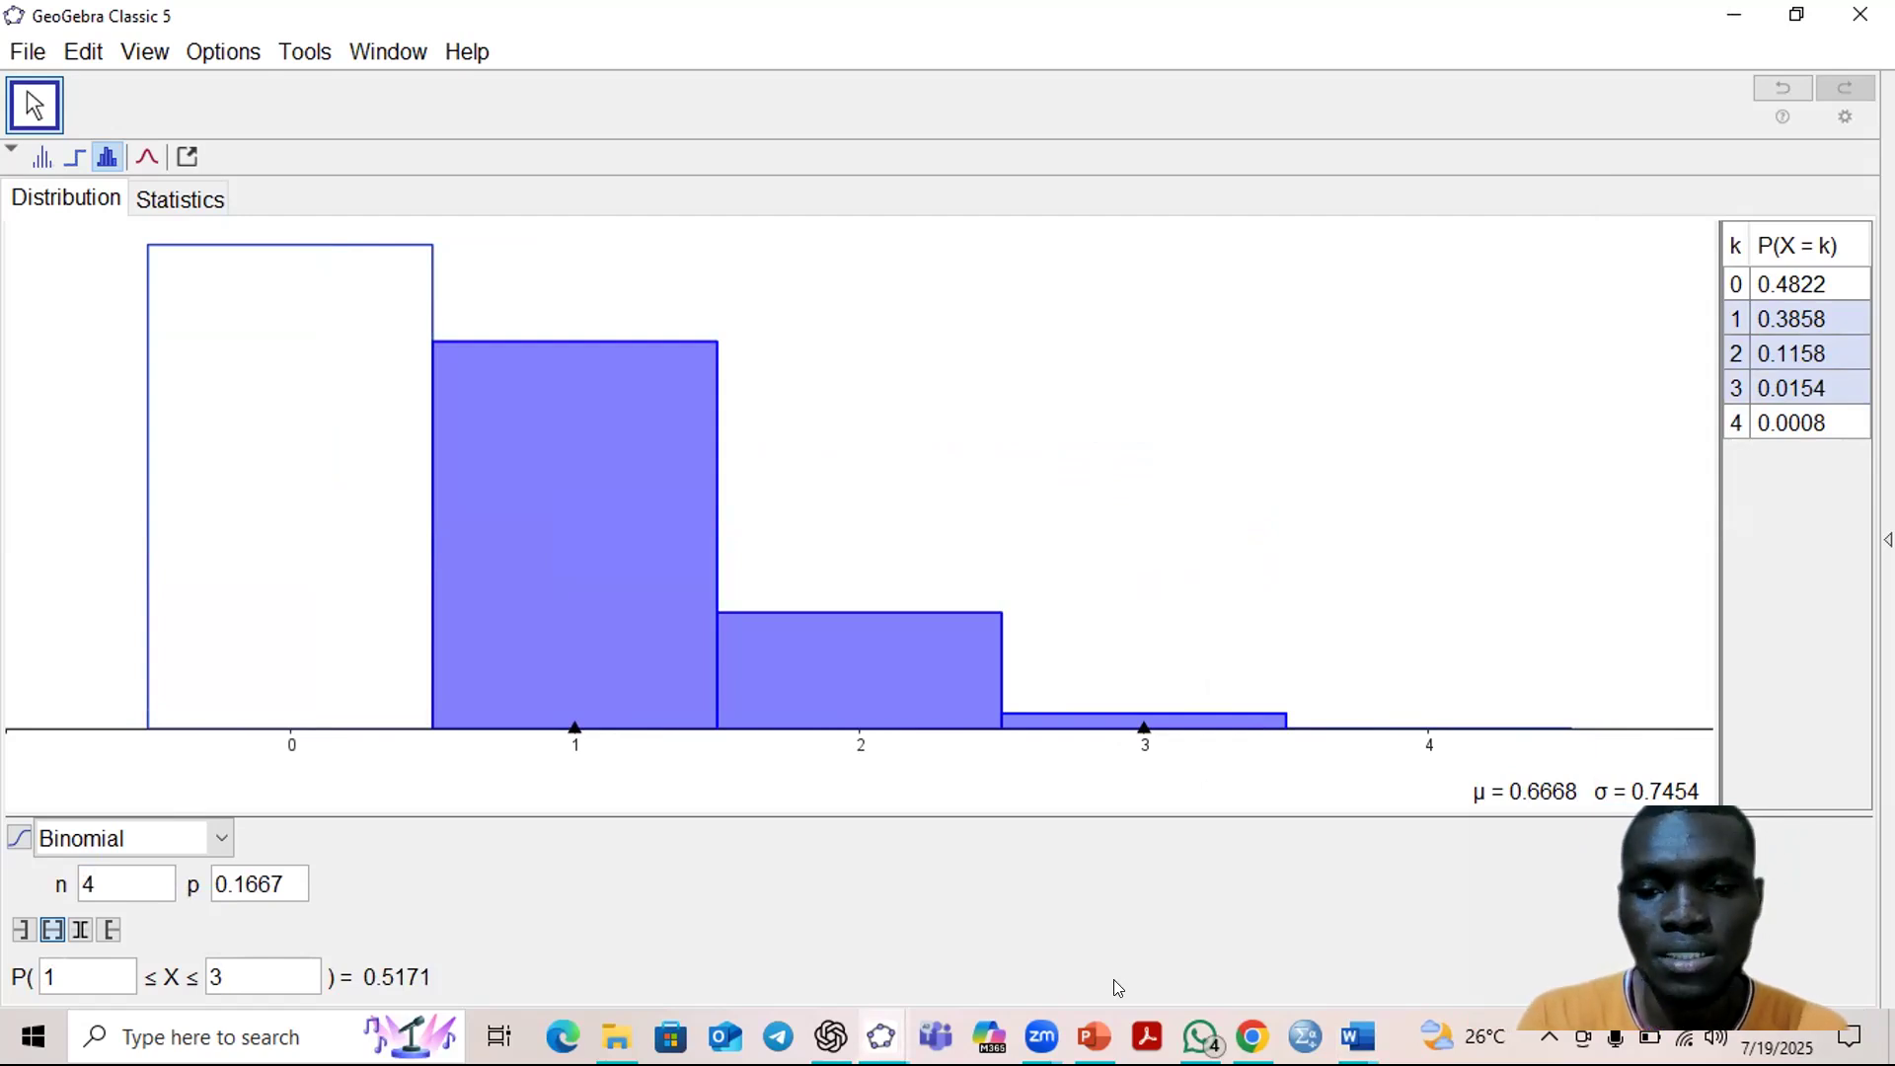
Reread question 2 in the Word document for the required number of occurrences and return to GeoGebra
mouse_move(1342, 1026)
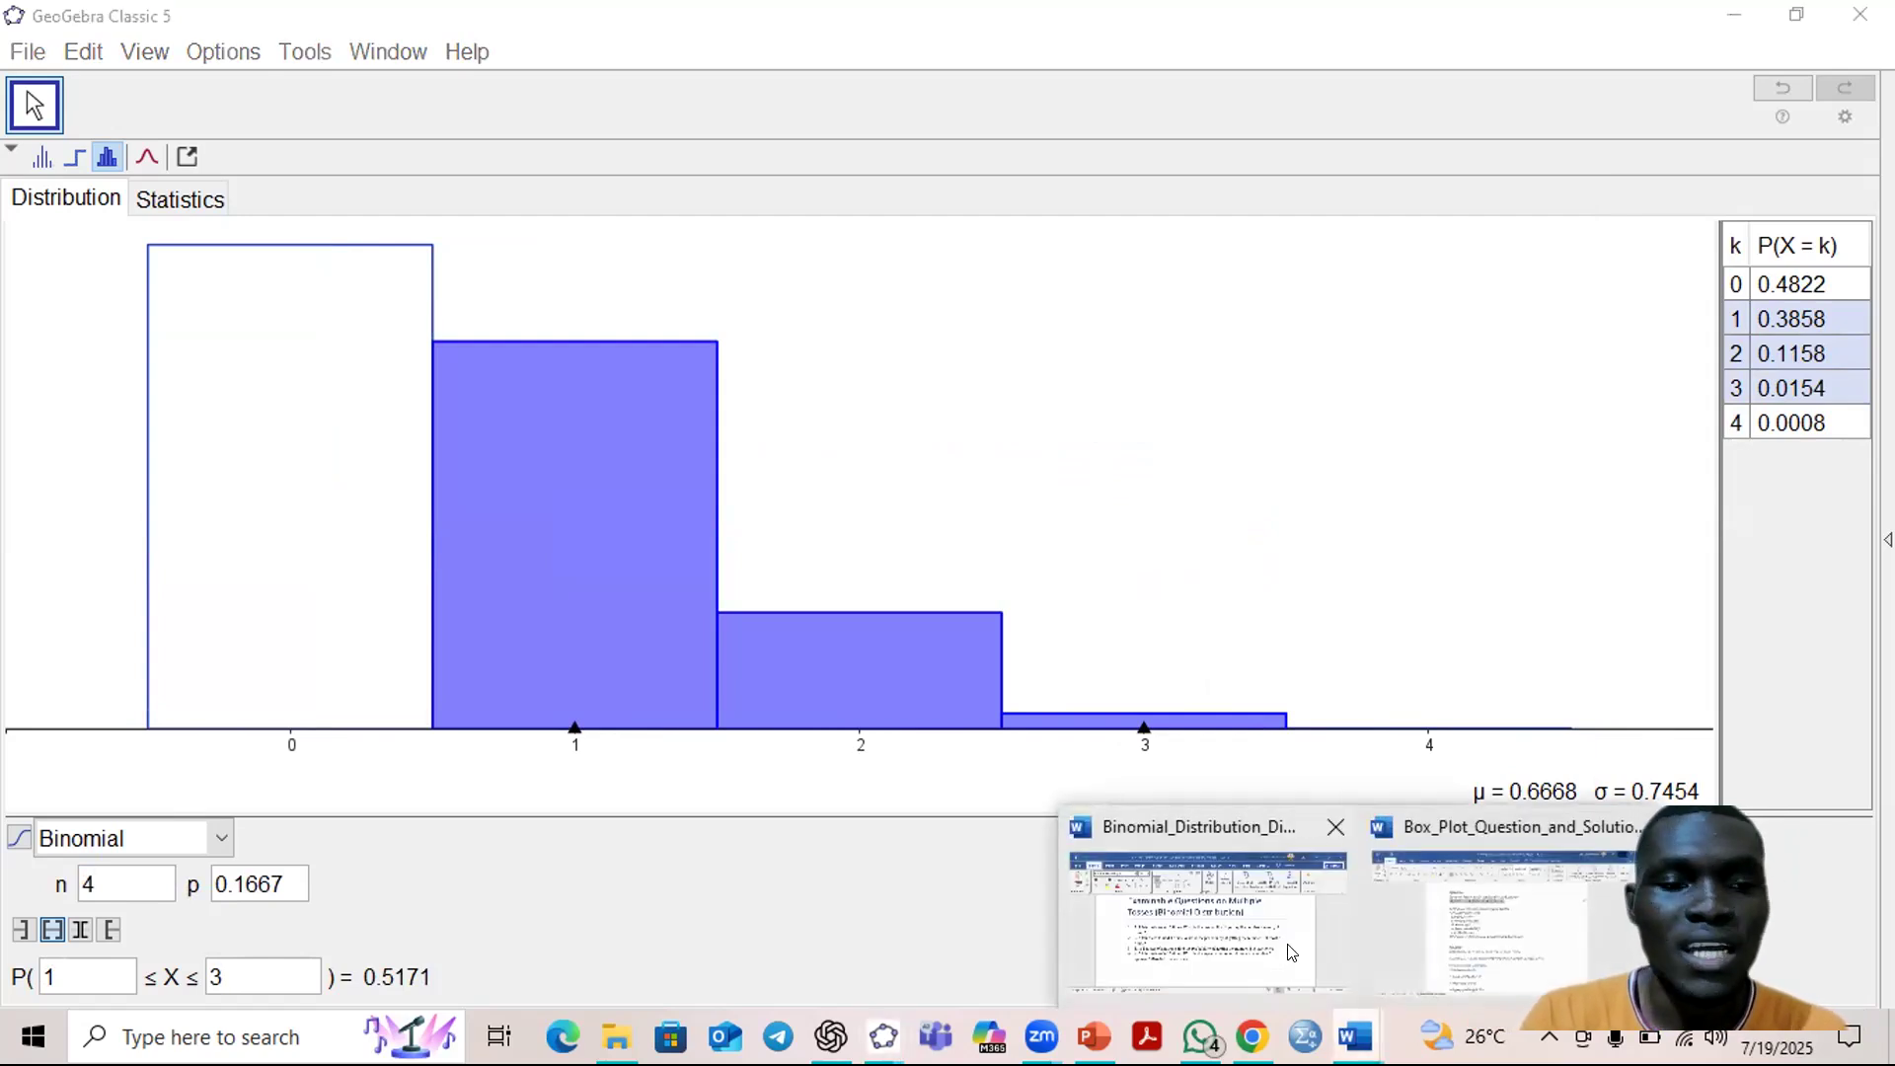
left_click(1287, 951)
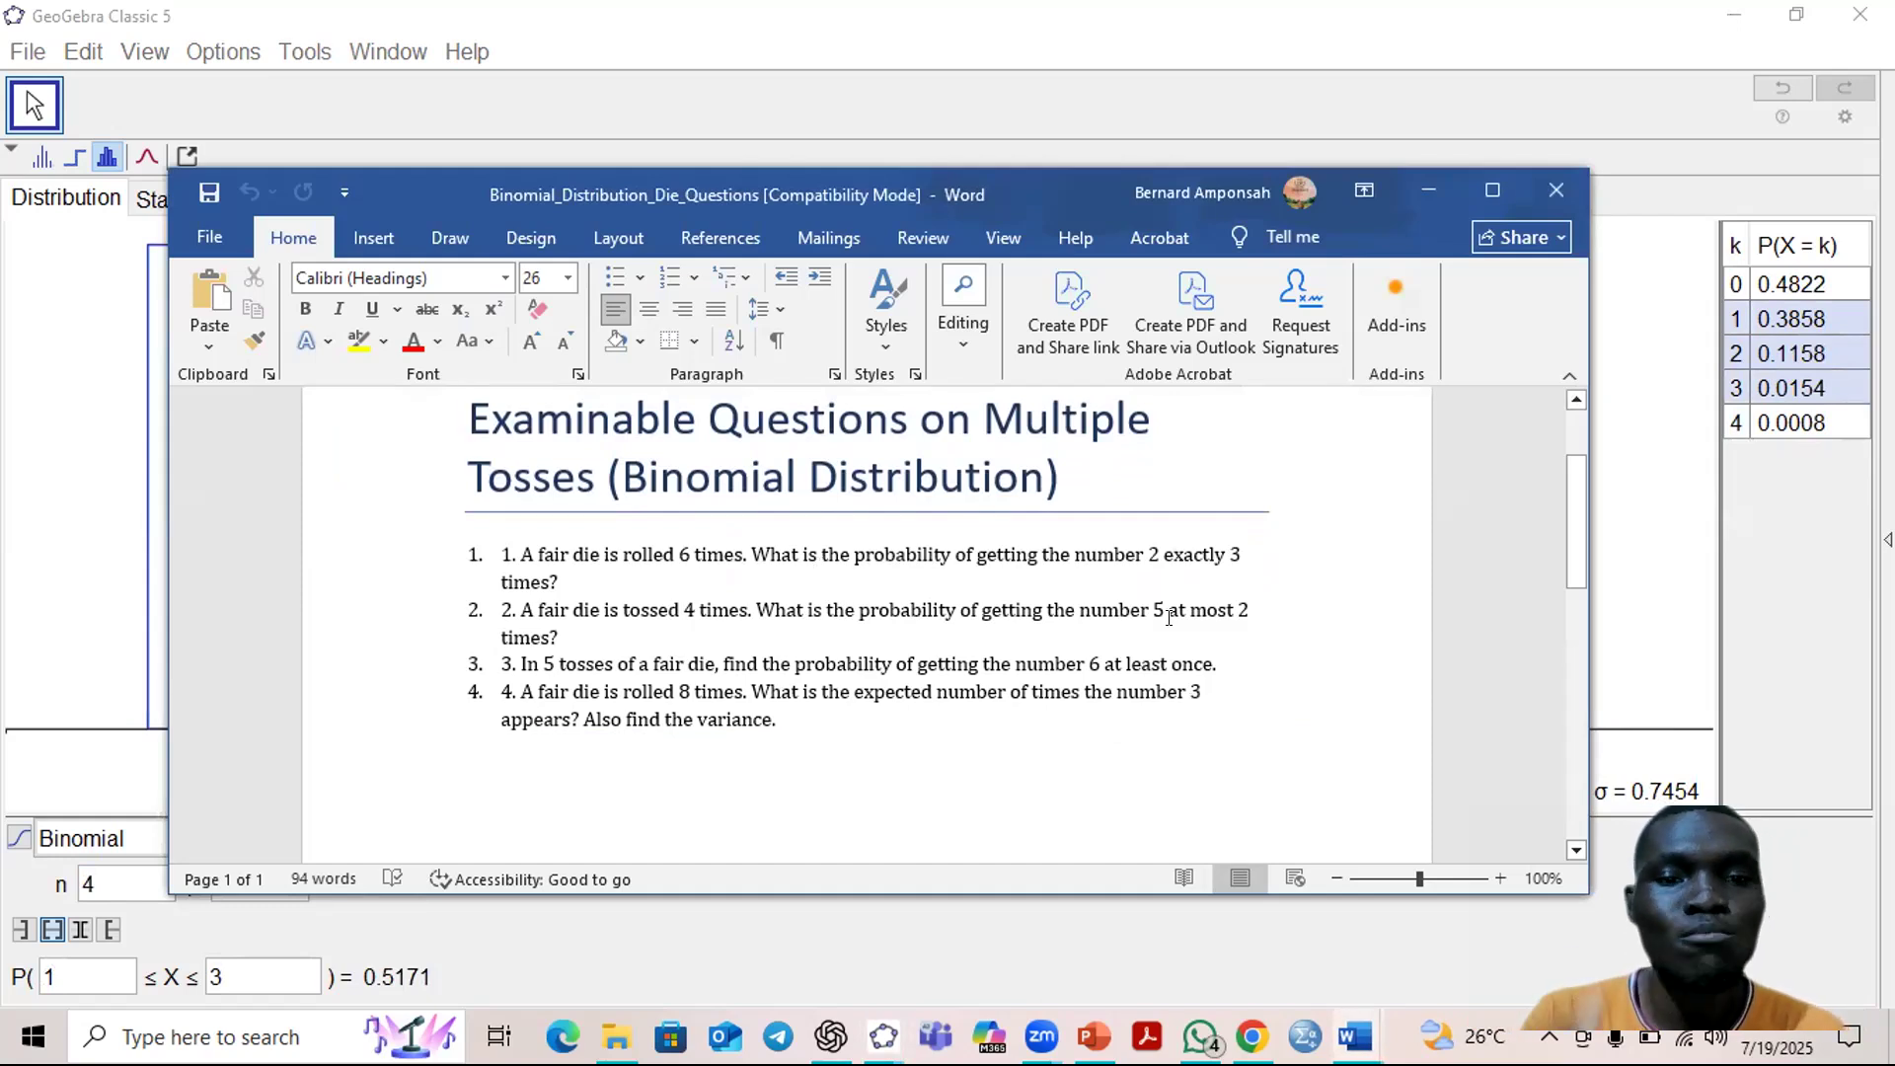
left_click(1429, 190)
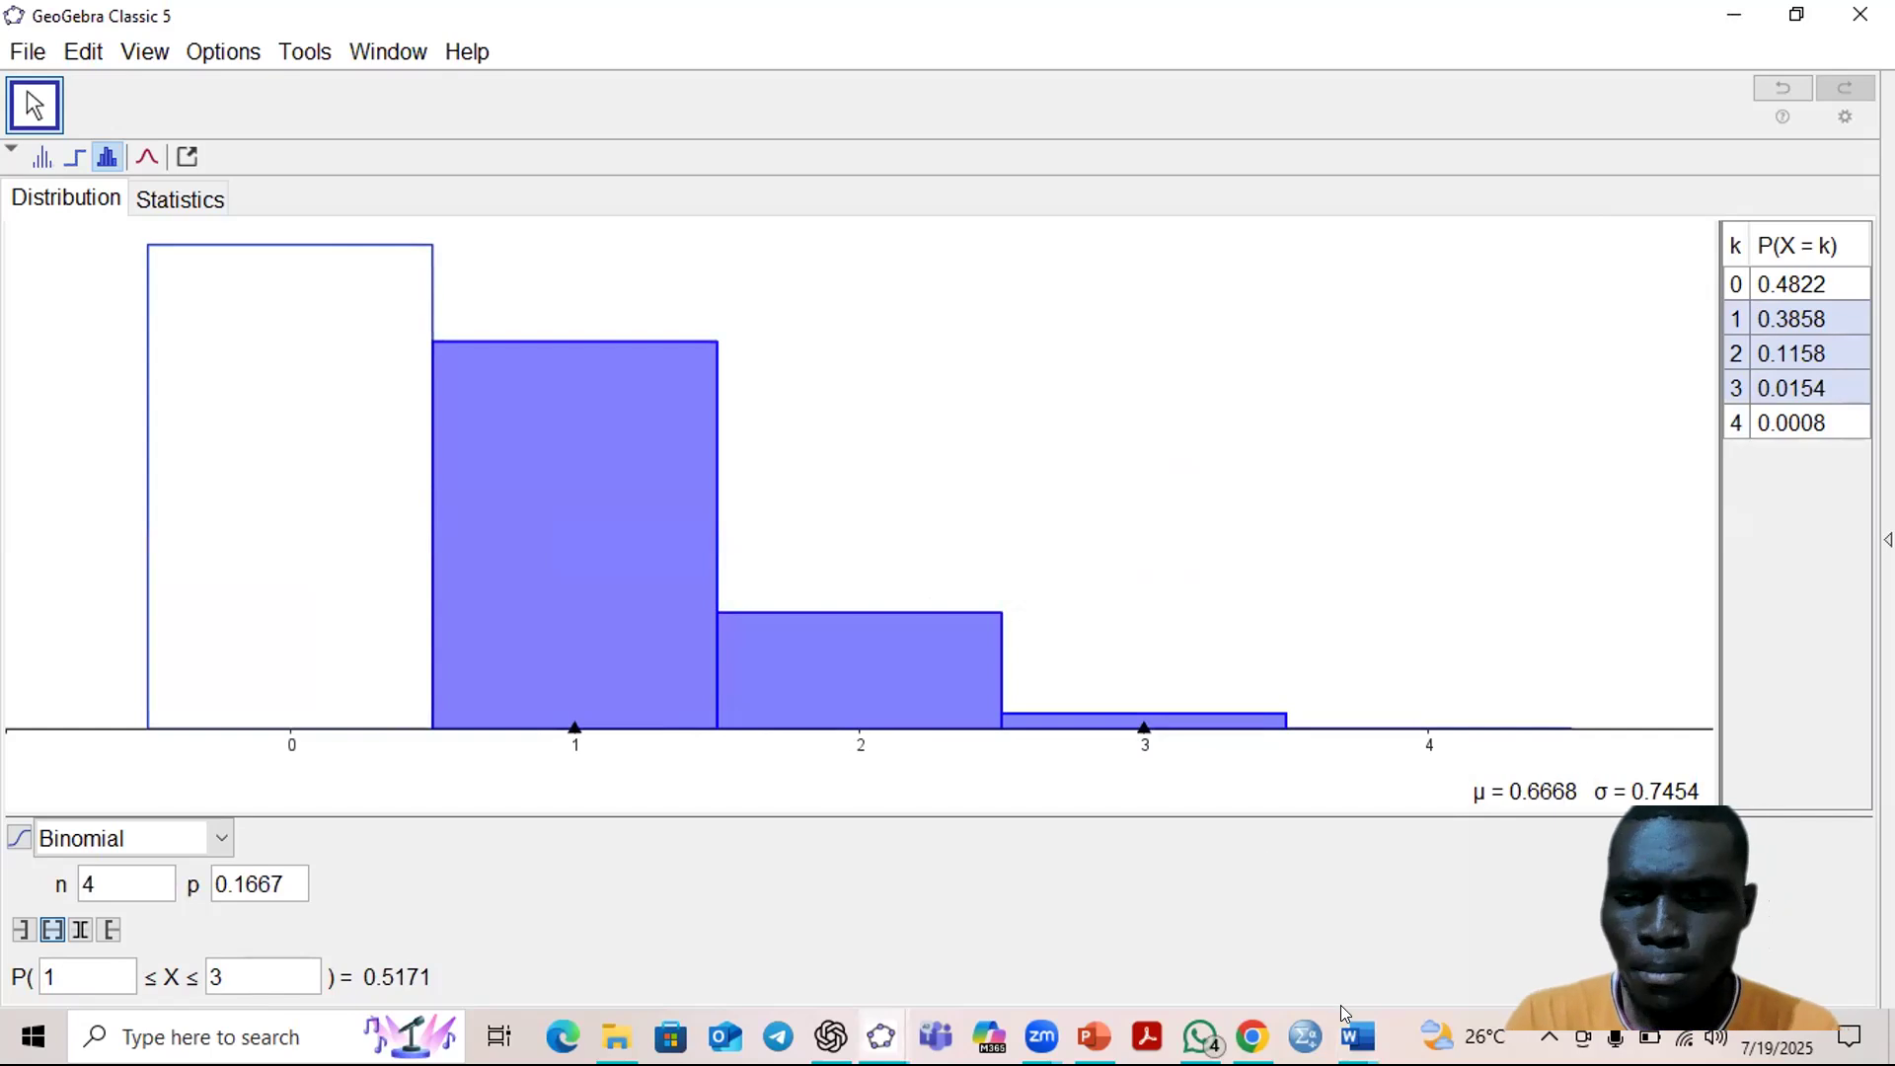
left_click(1353, 1034)
left_click(1269, 976)
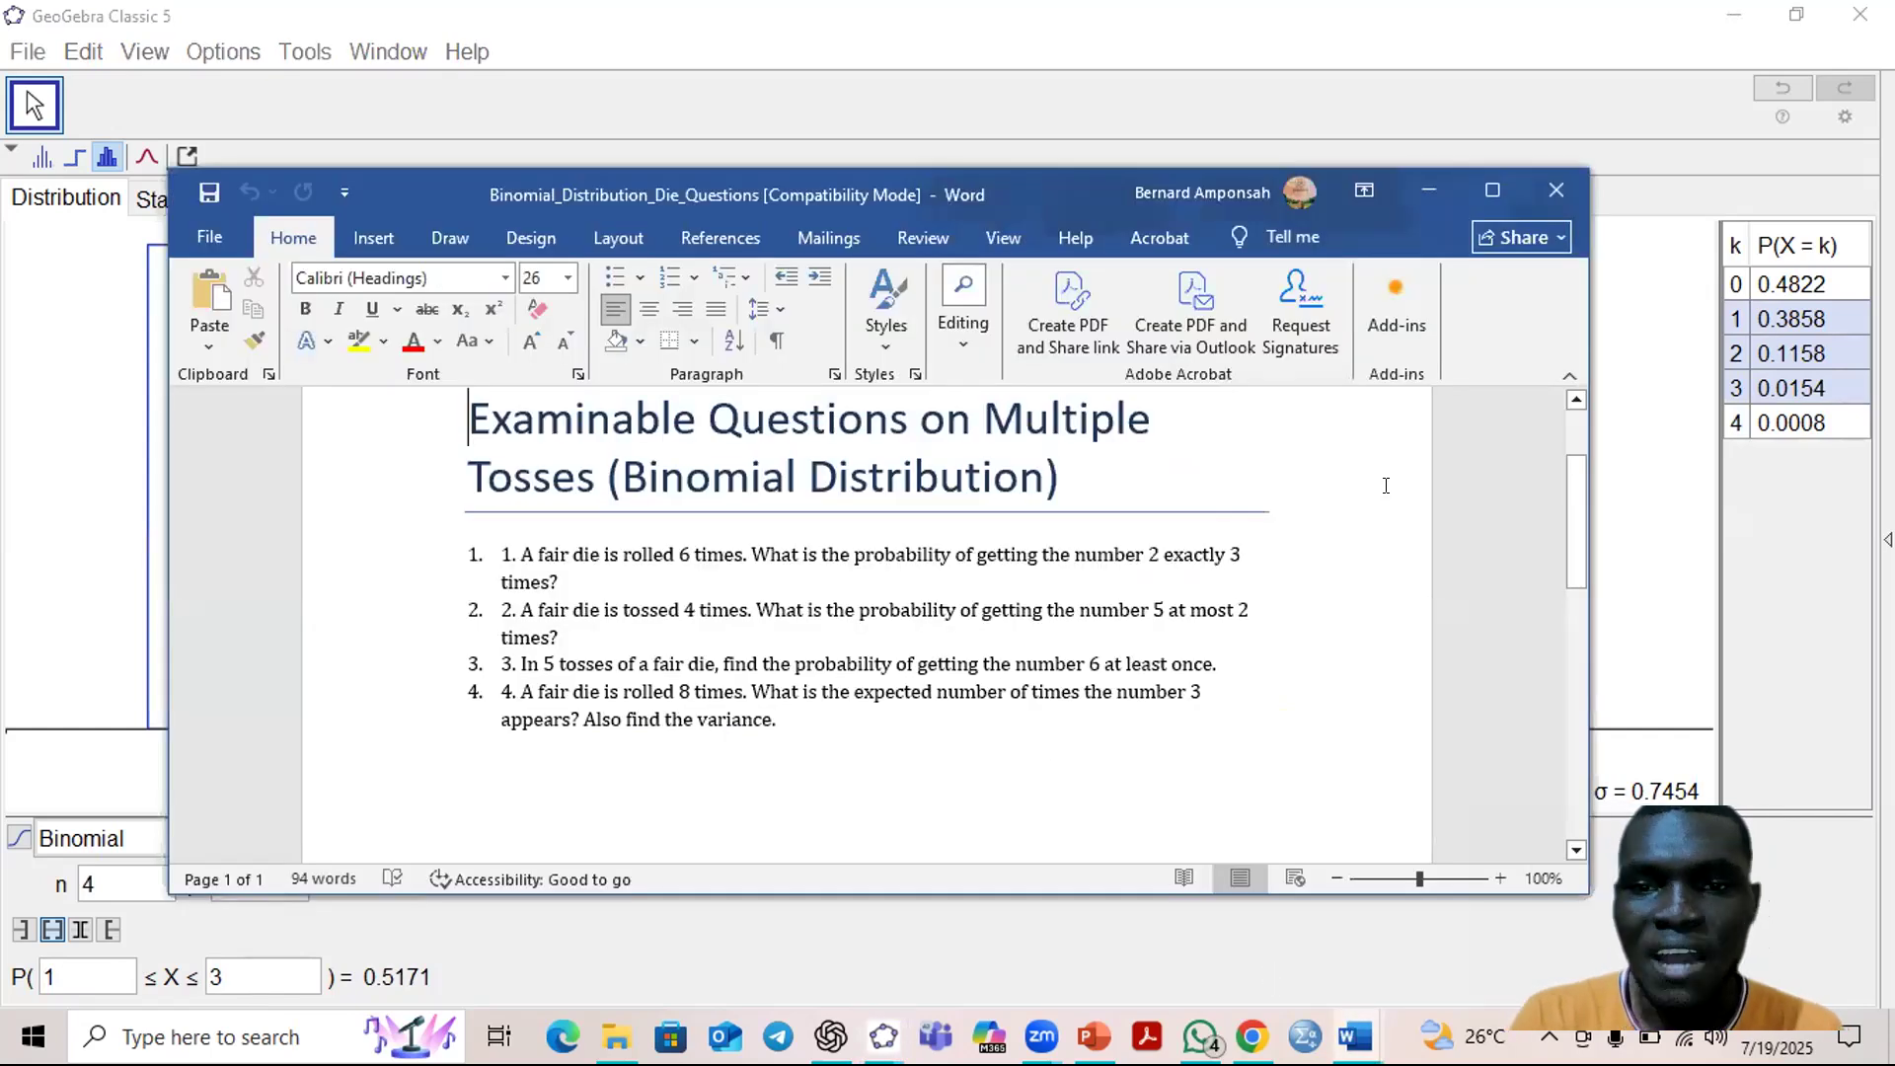
left_click(1430, 186)
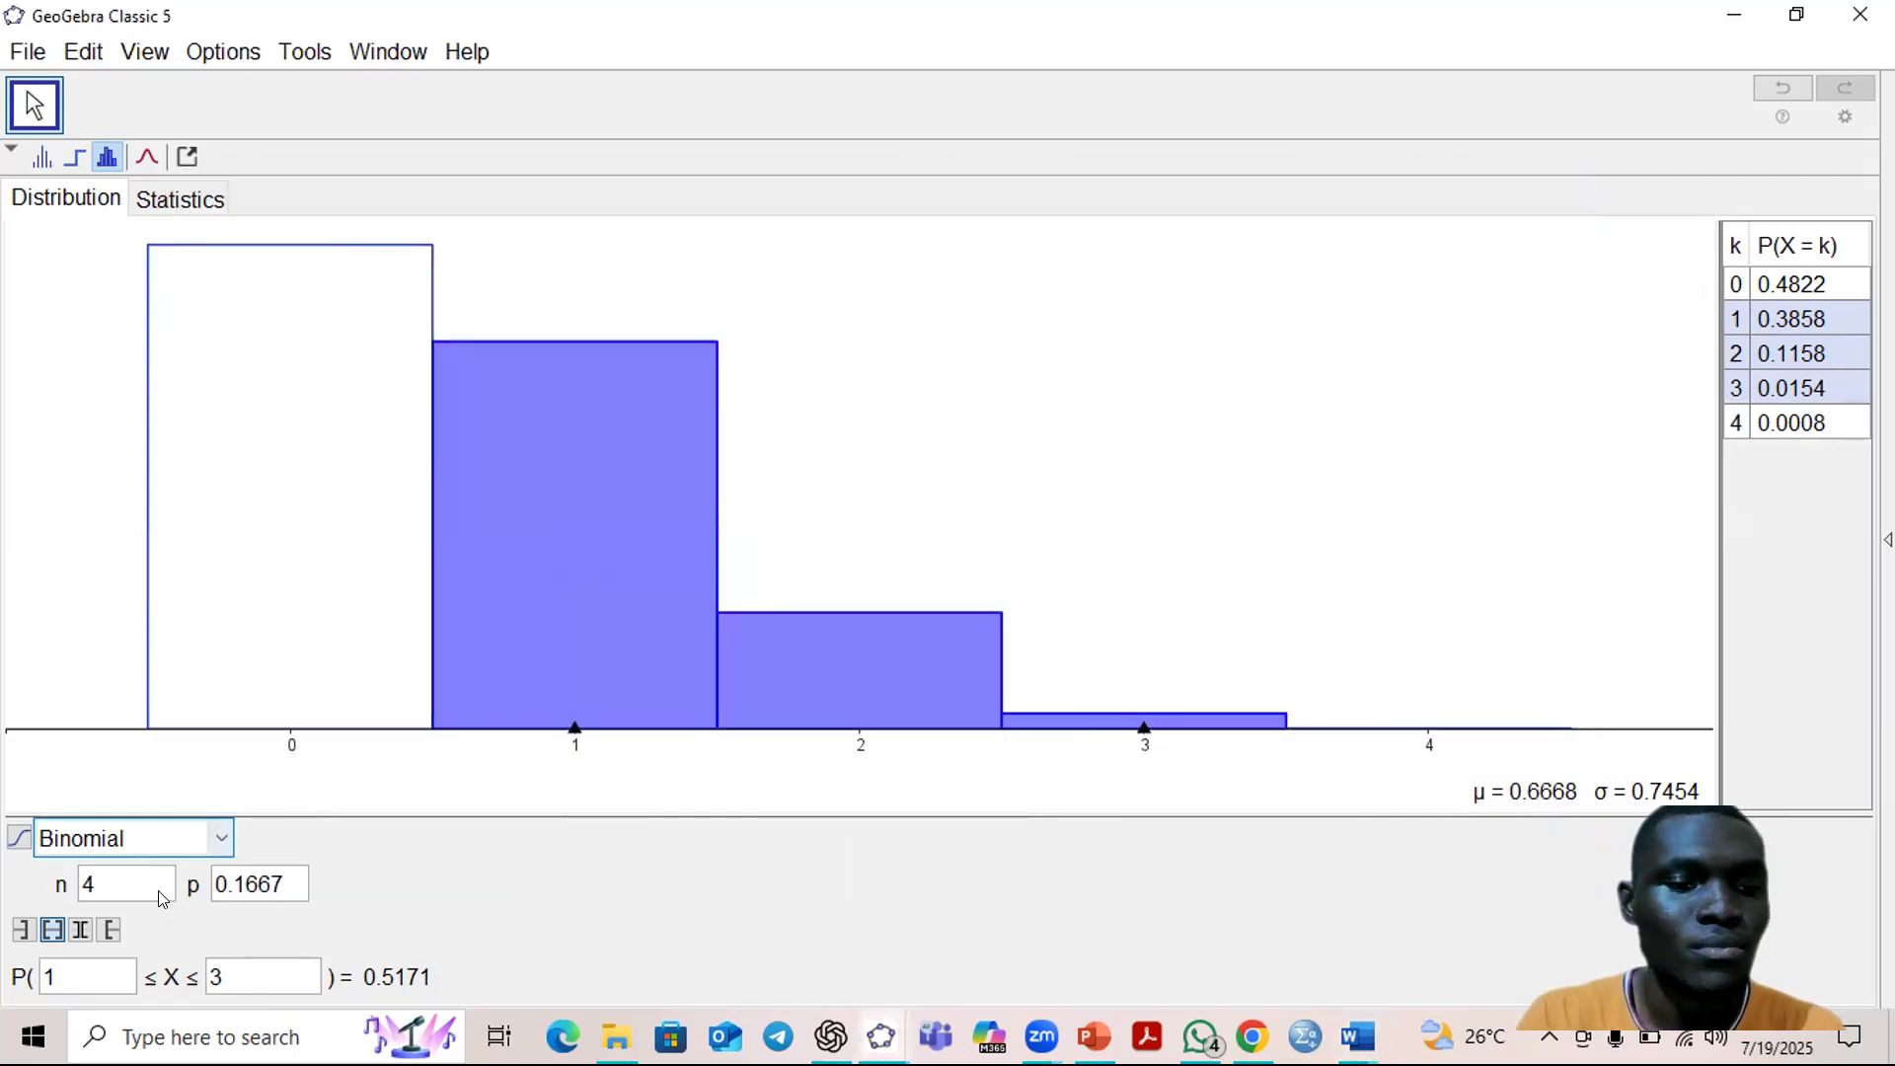
Set the probability interval to 0 ≤ X ≤ 2 for the four-toss binomial distribution
left_click(119, 974)
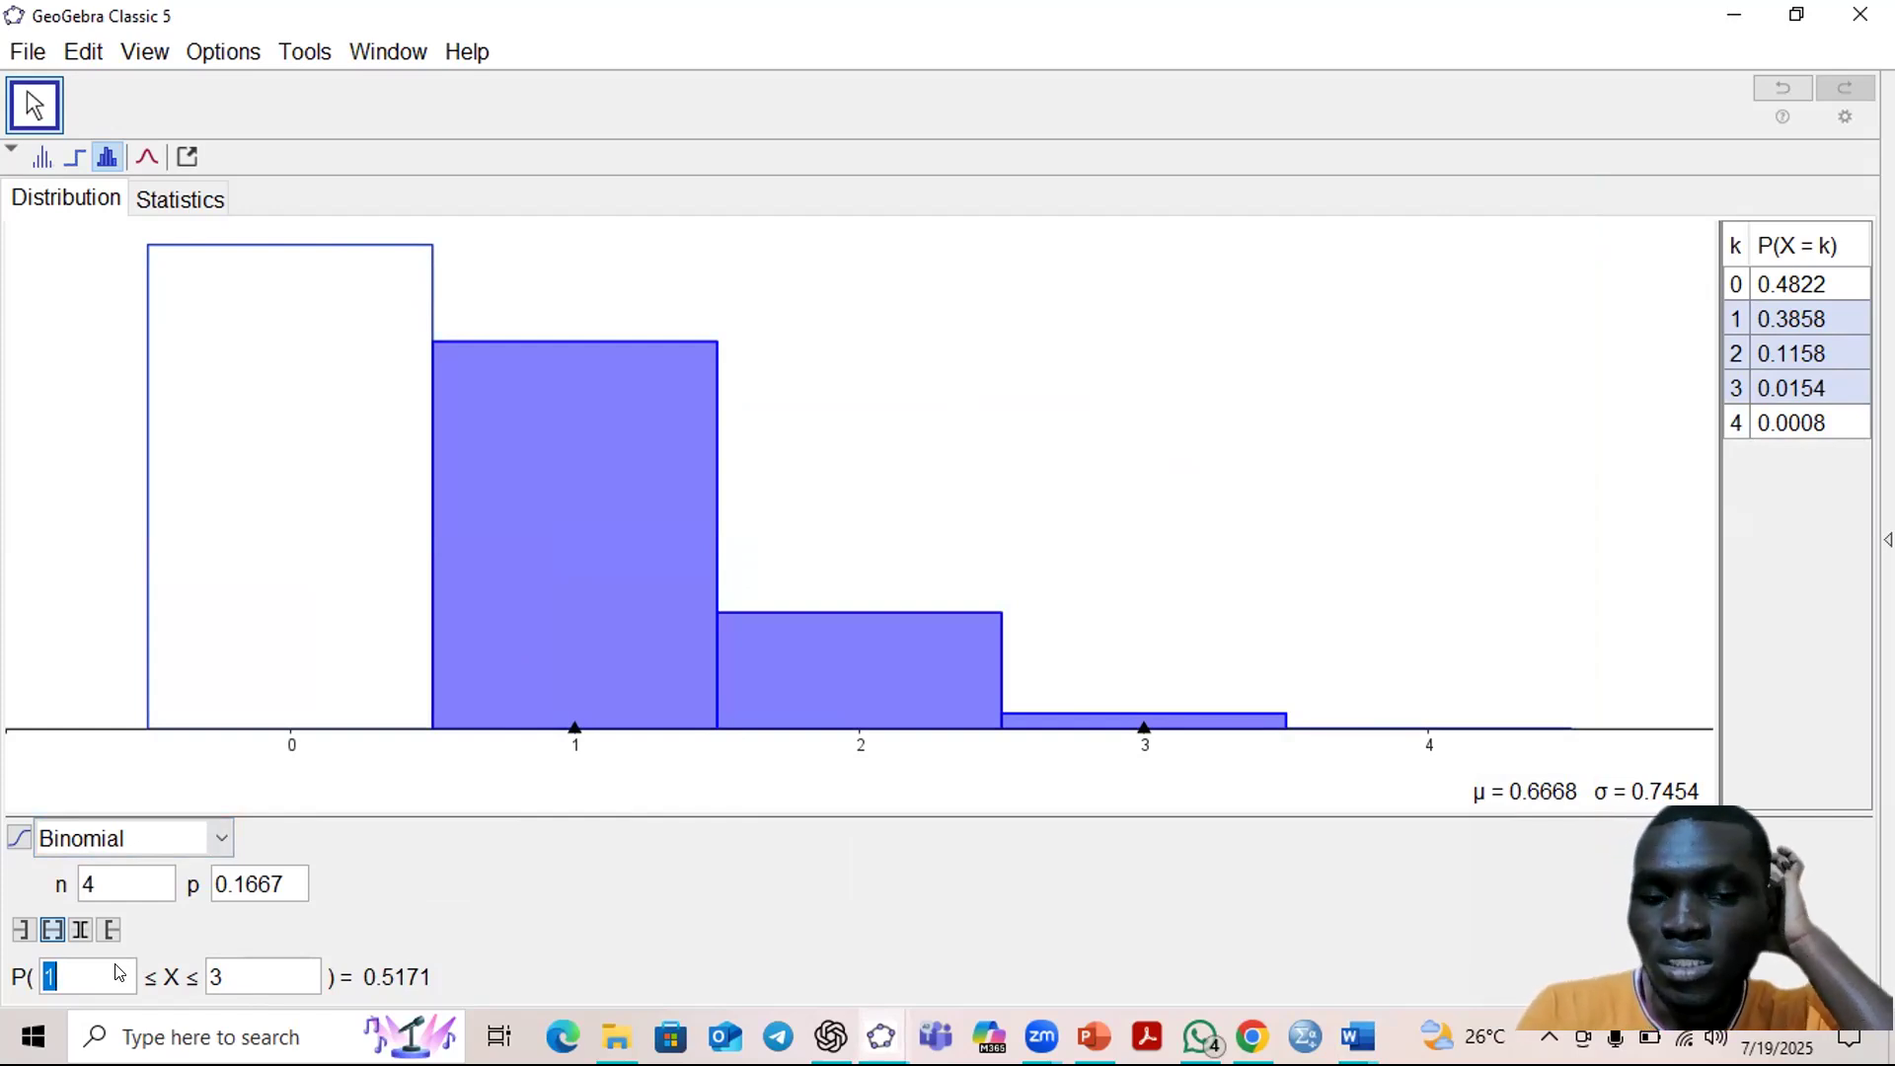
key("BackSpace")
type("0")
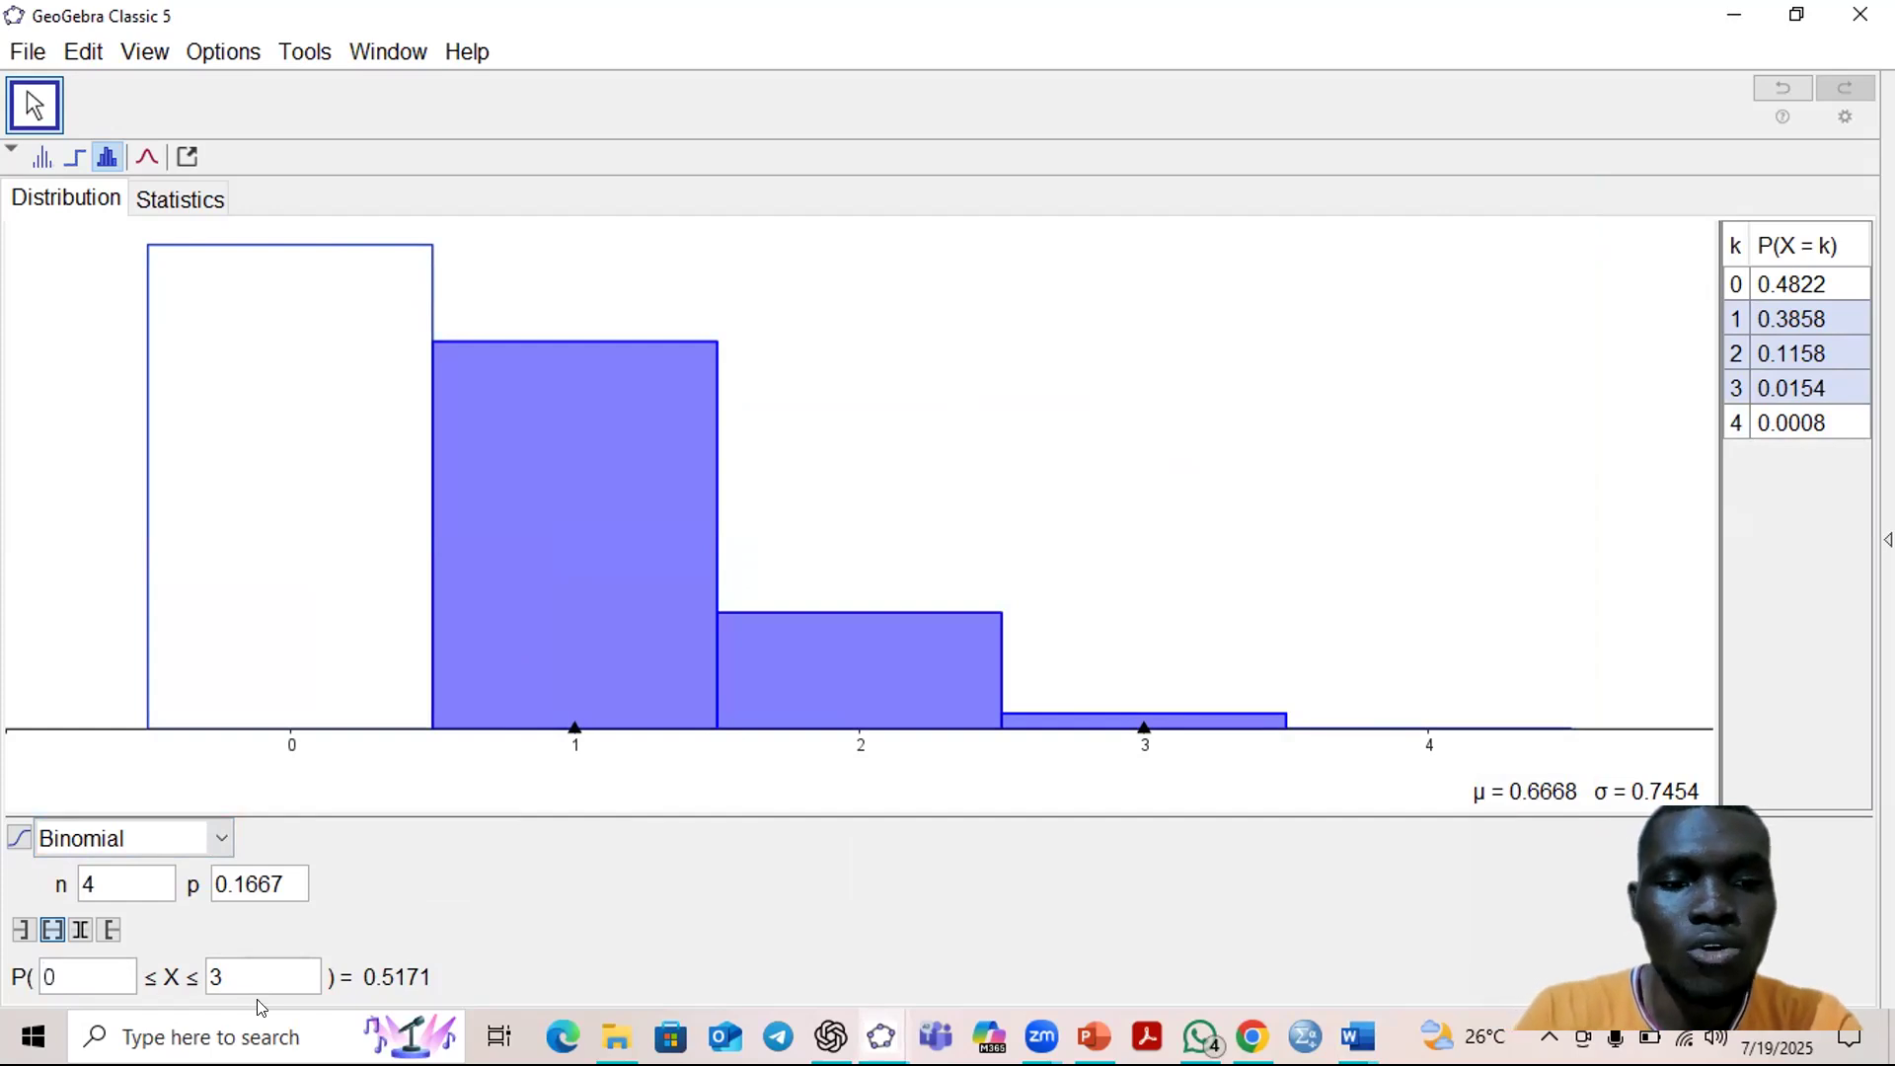
left_click(280, 985)
key("BackSpace")
type("2")
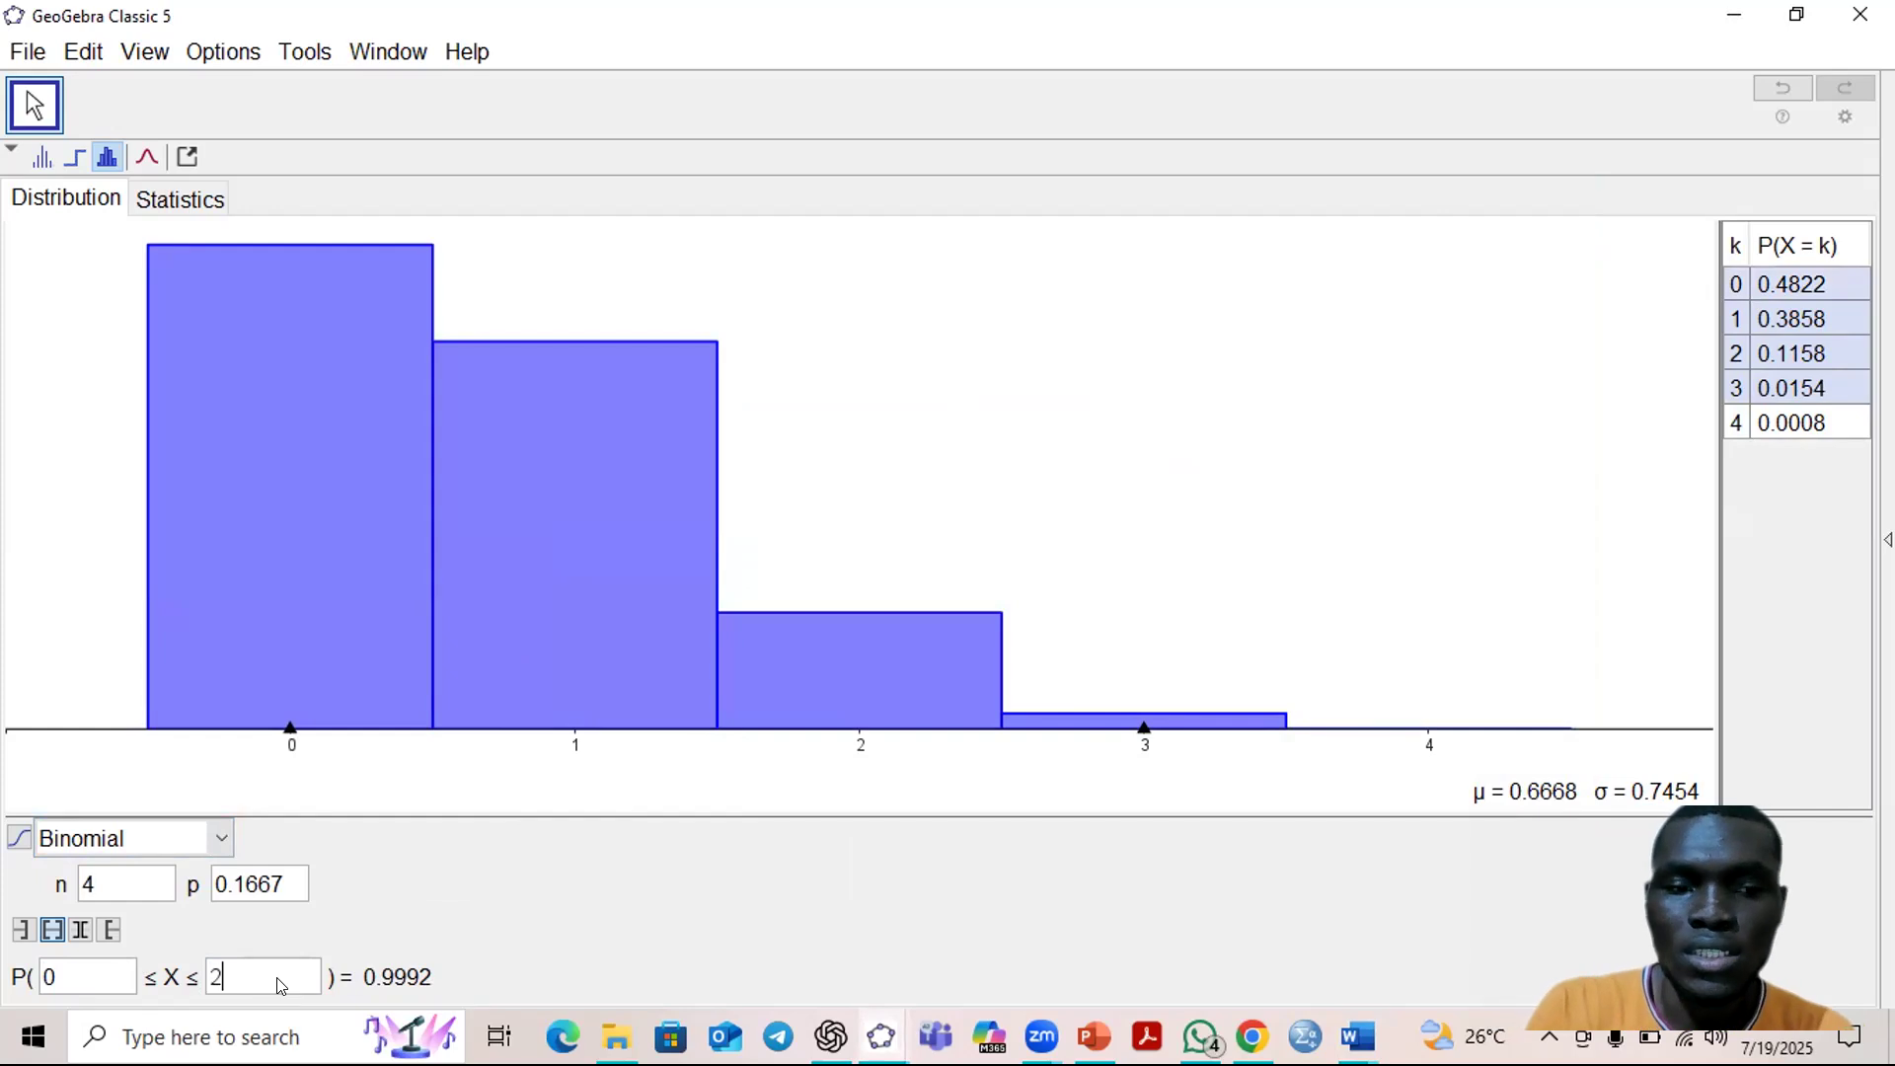
key("Return")
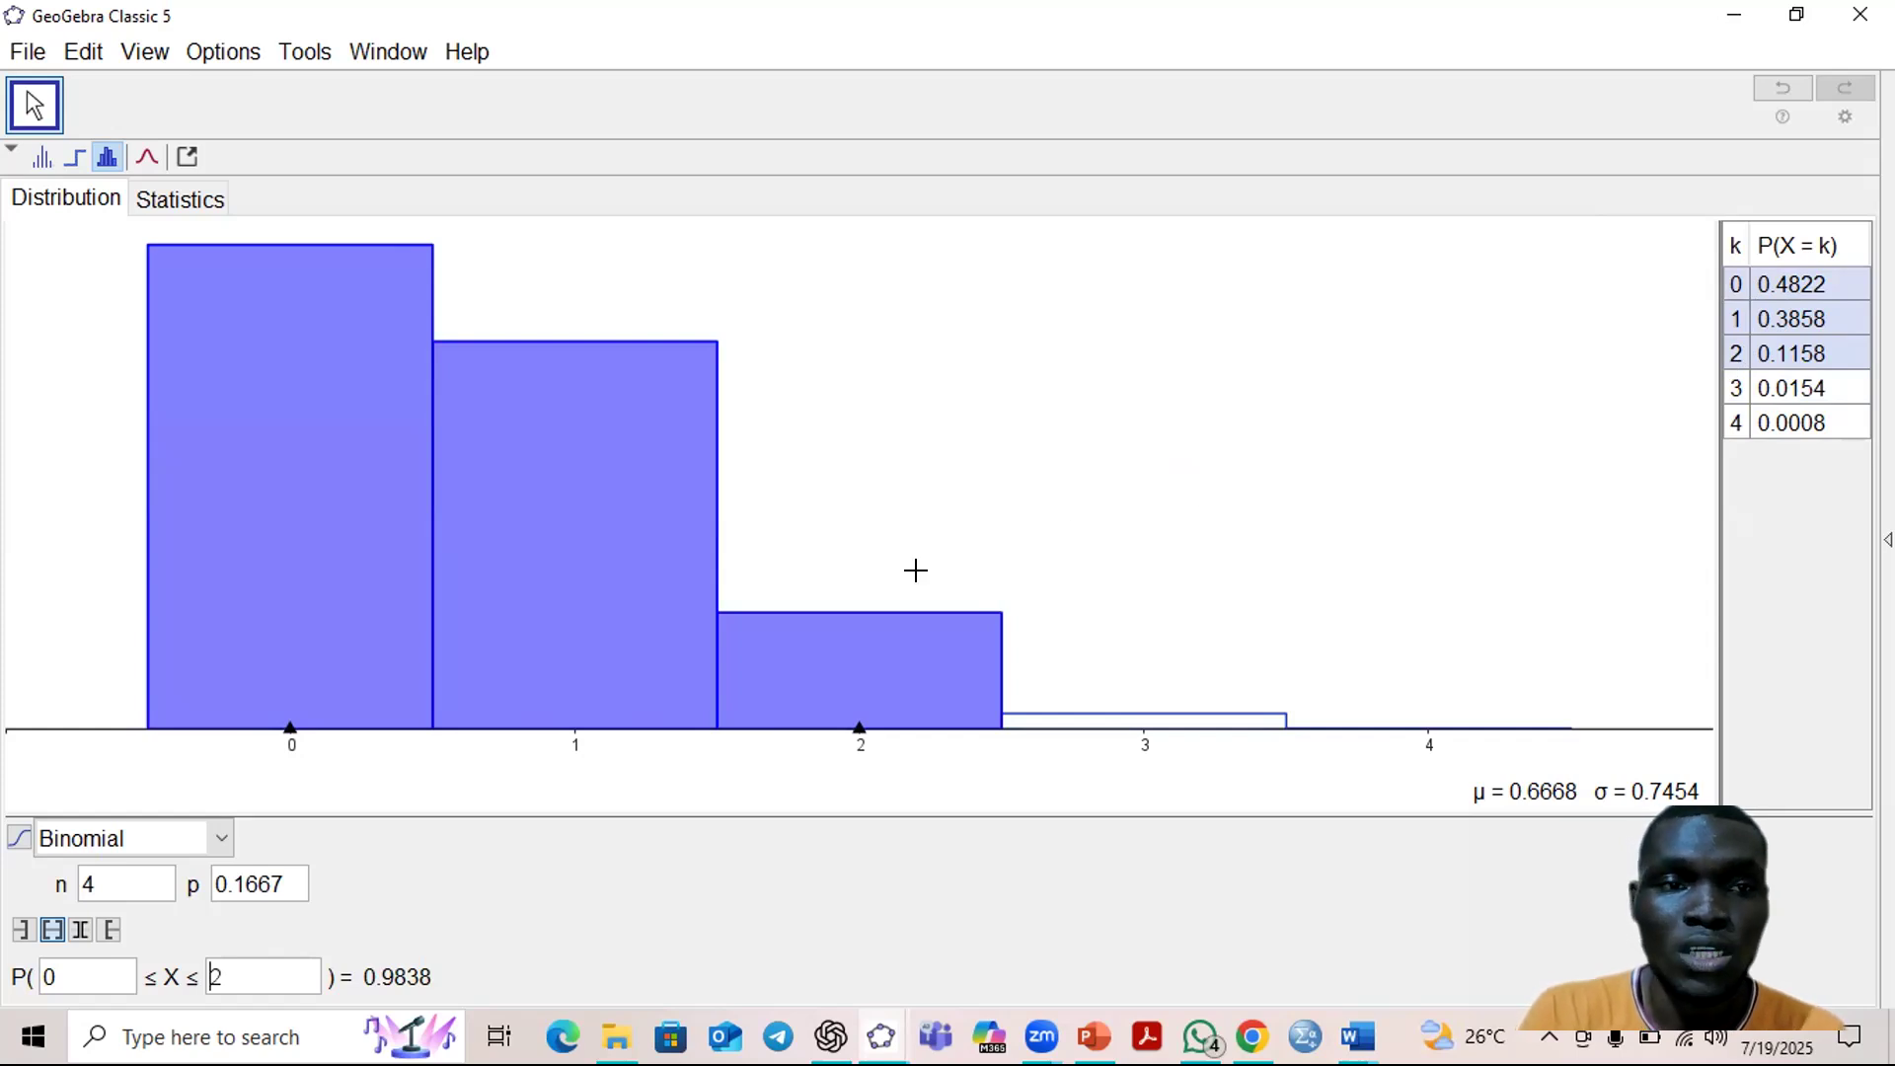
Look over the die questions in the Word document once more and put its window away
left_click(1358, 1032)
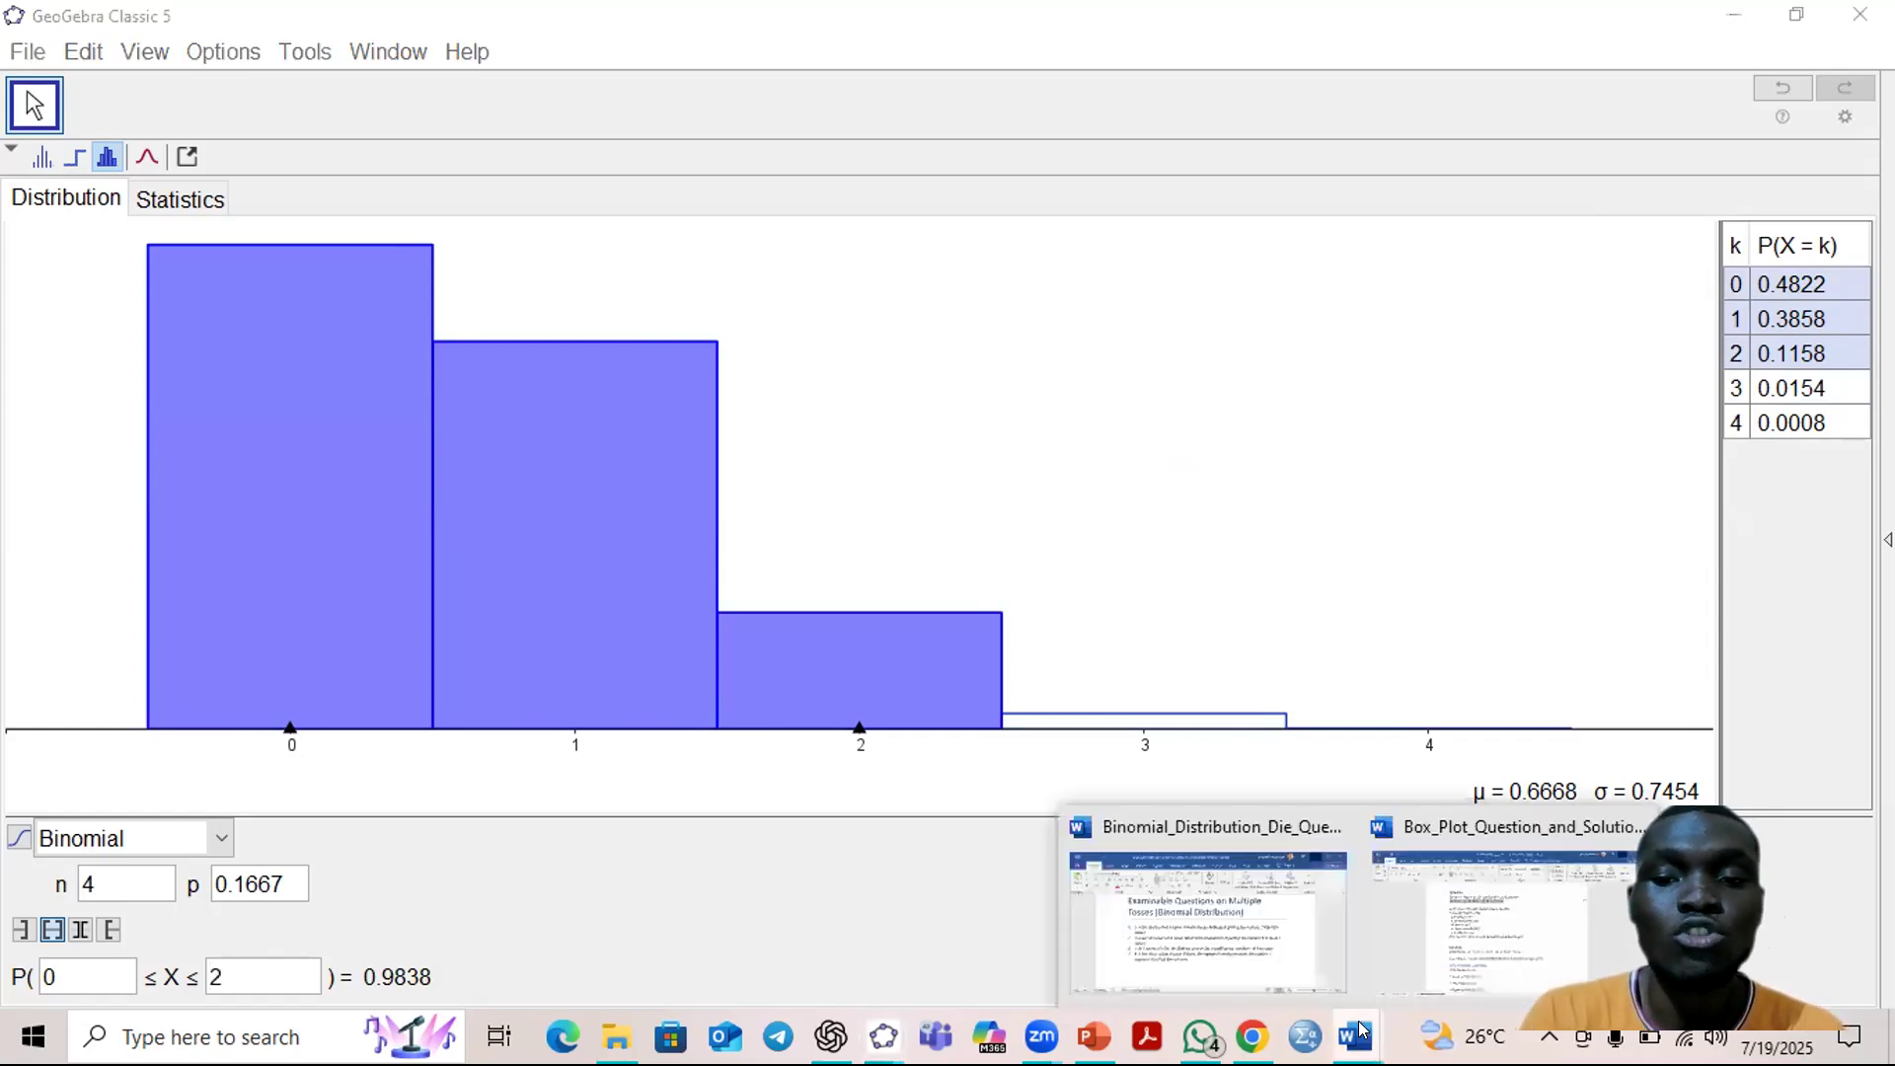
left_click(1339, 520)
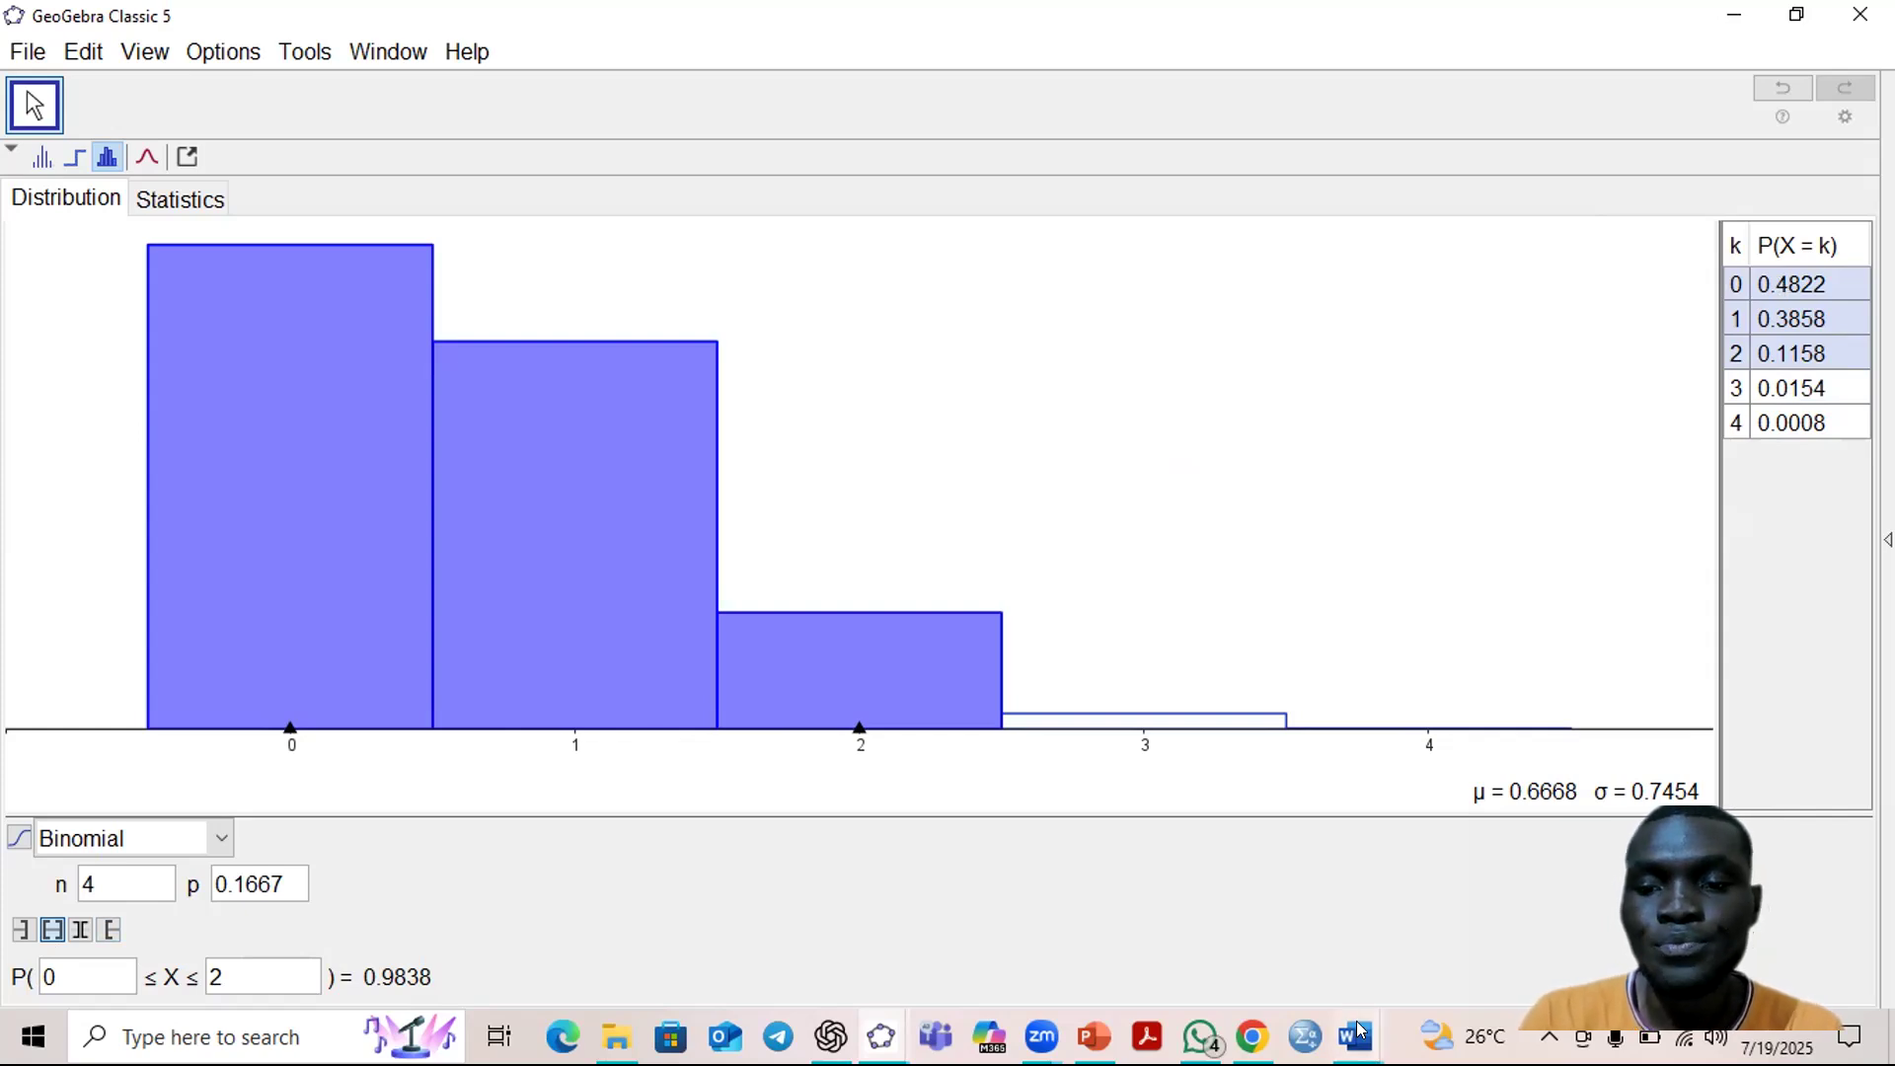
mouse_move(1357, 1037)
left_click(1313, 927)
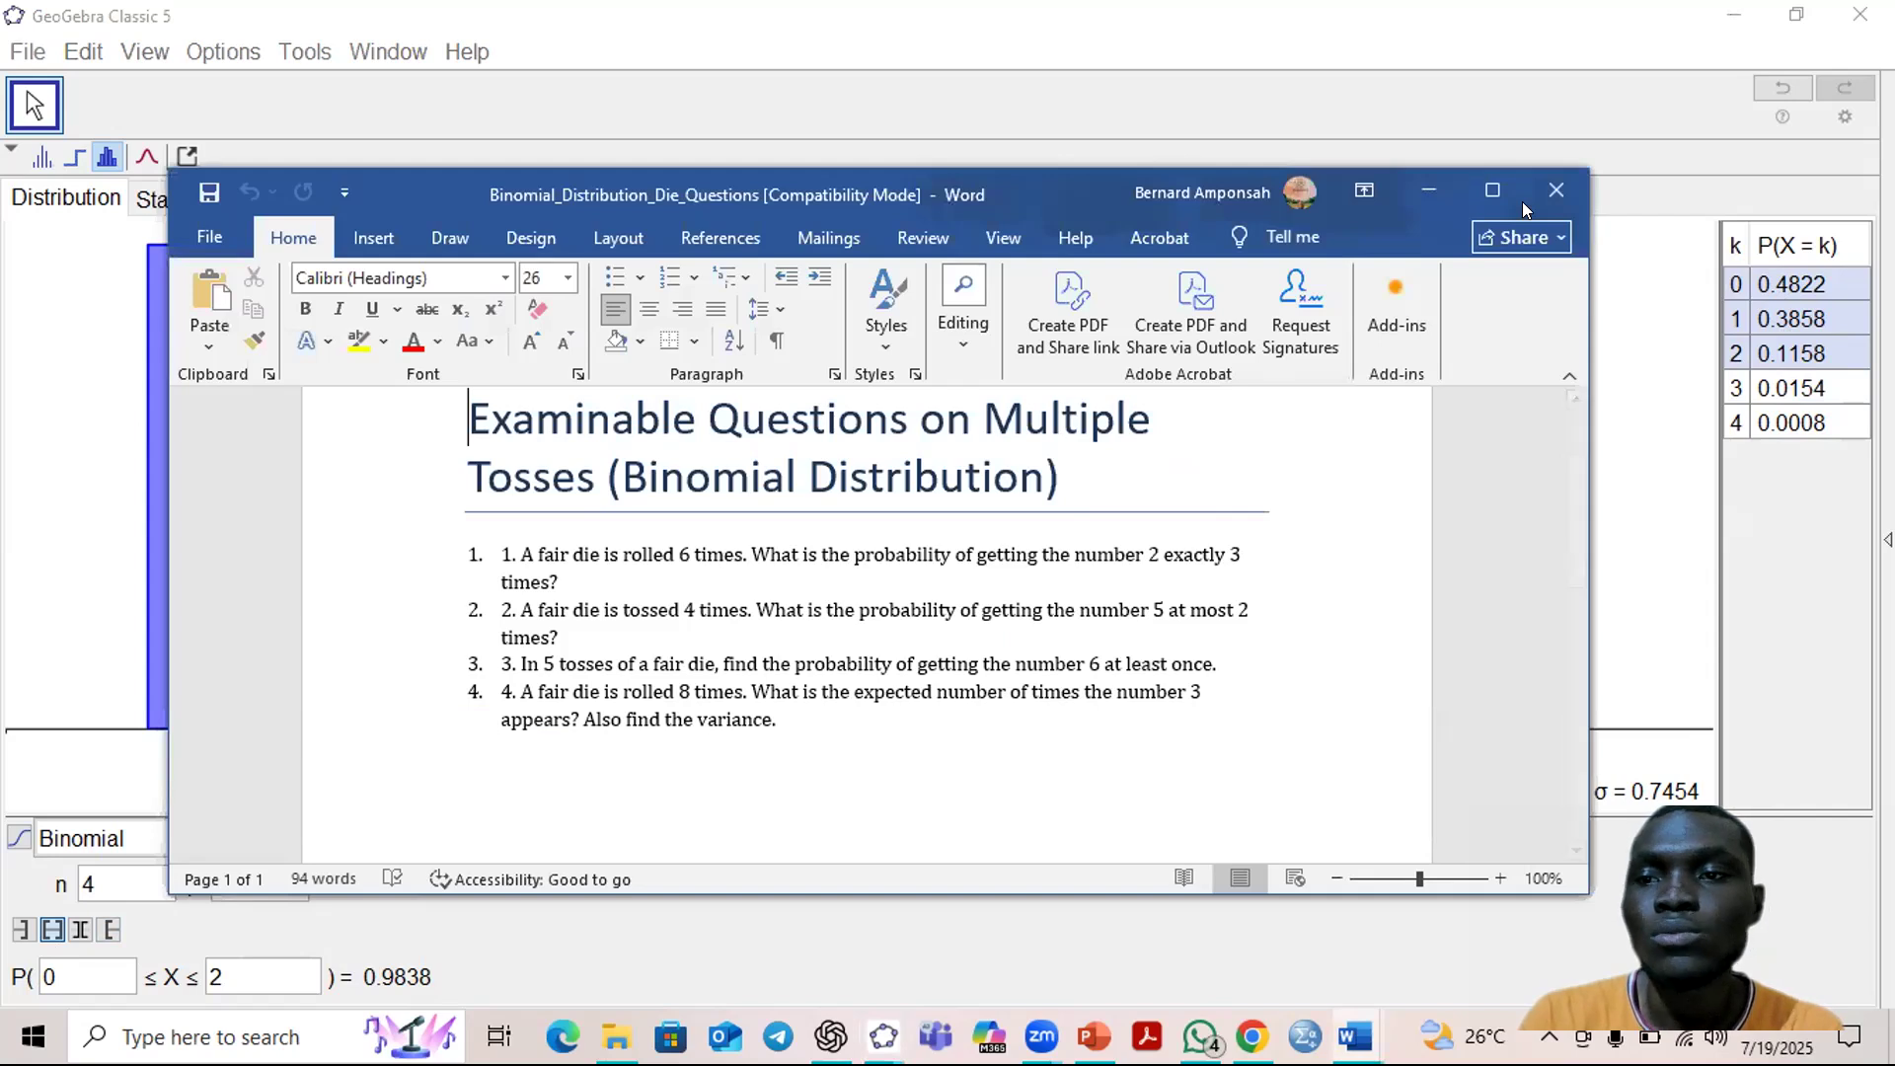
left_click(1744, 30)
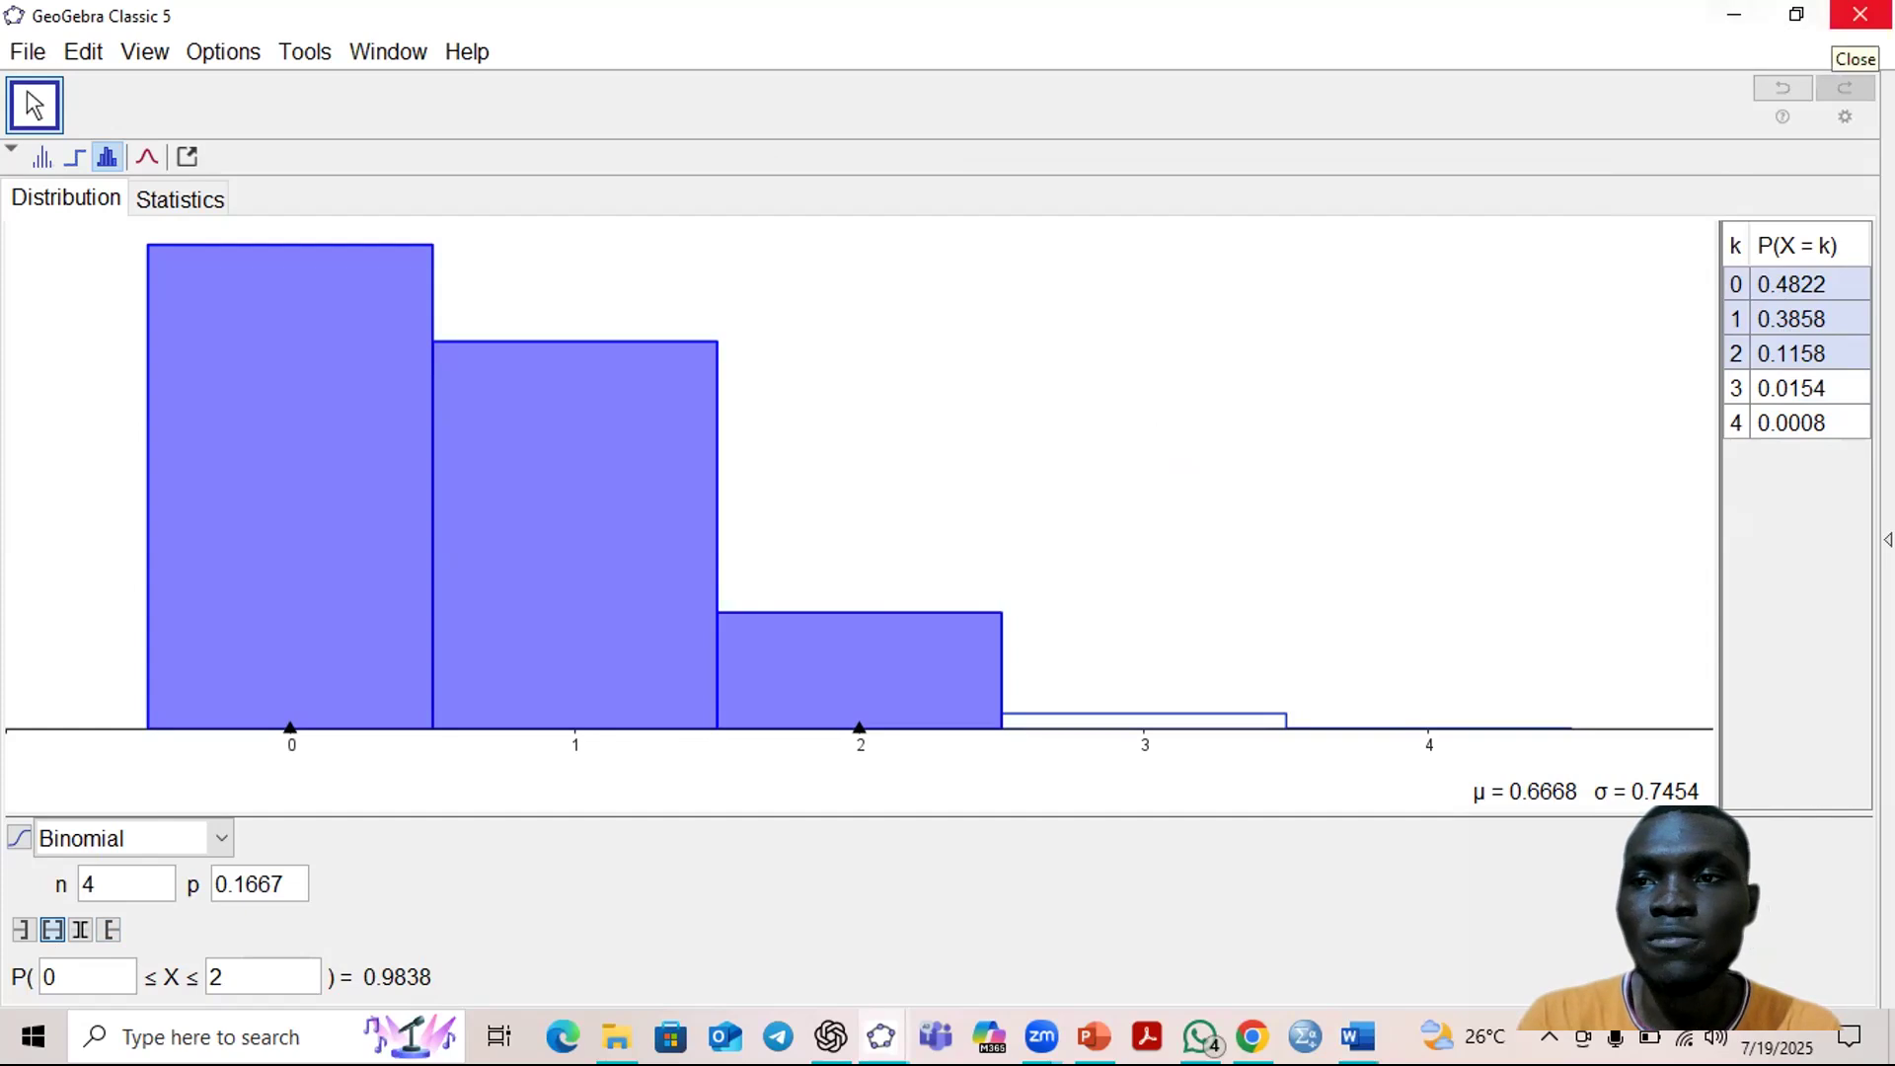
Close the binomial calculator's GeoGebra window without saving the changes
left_click(1861, 14)
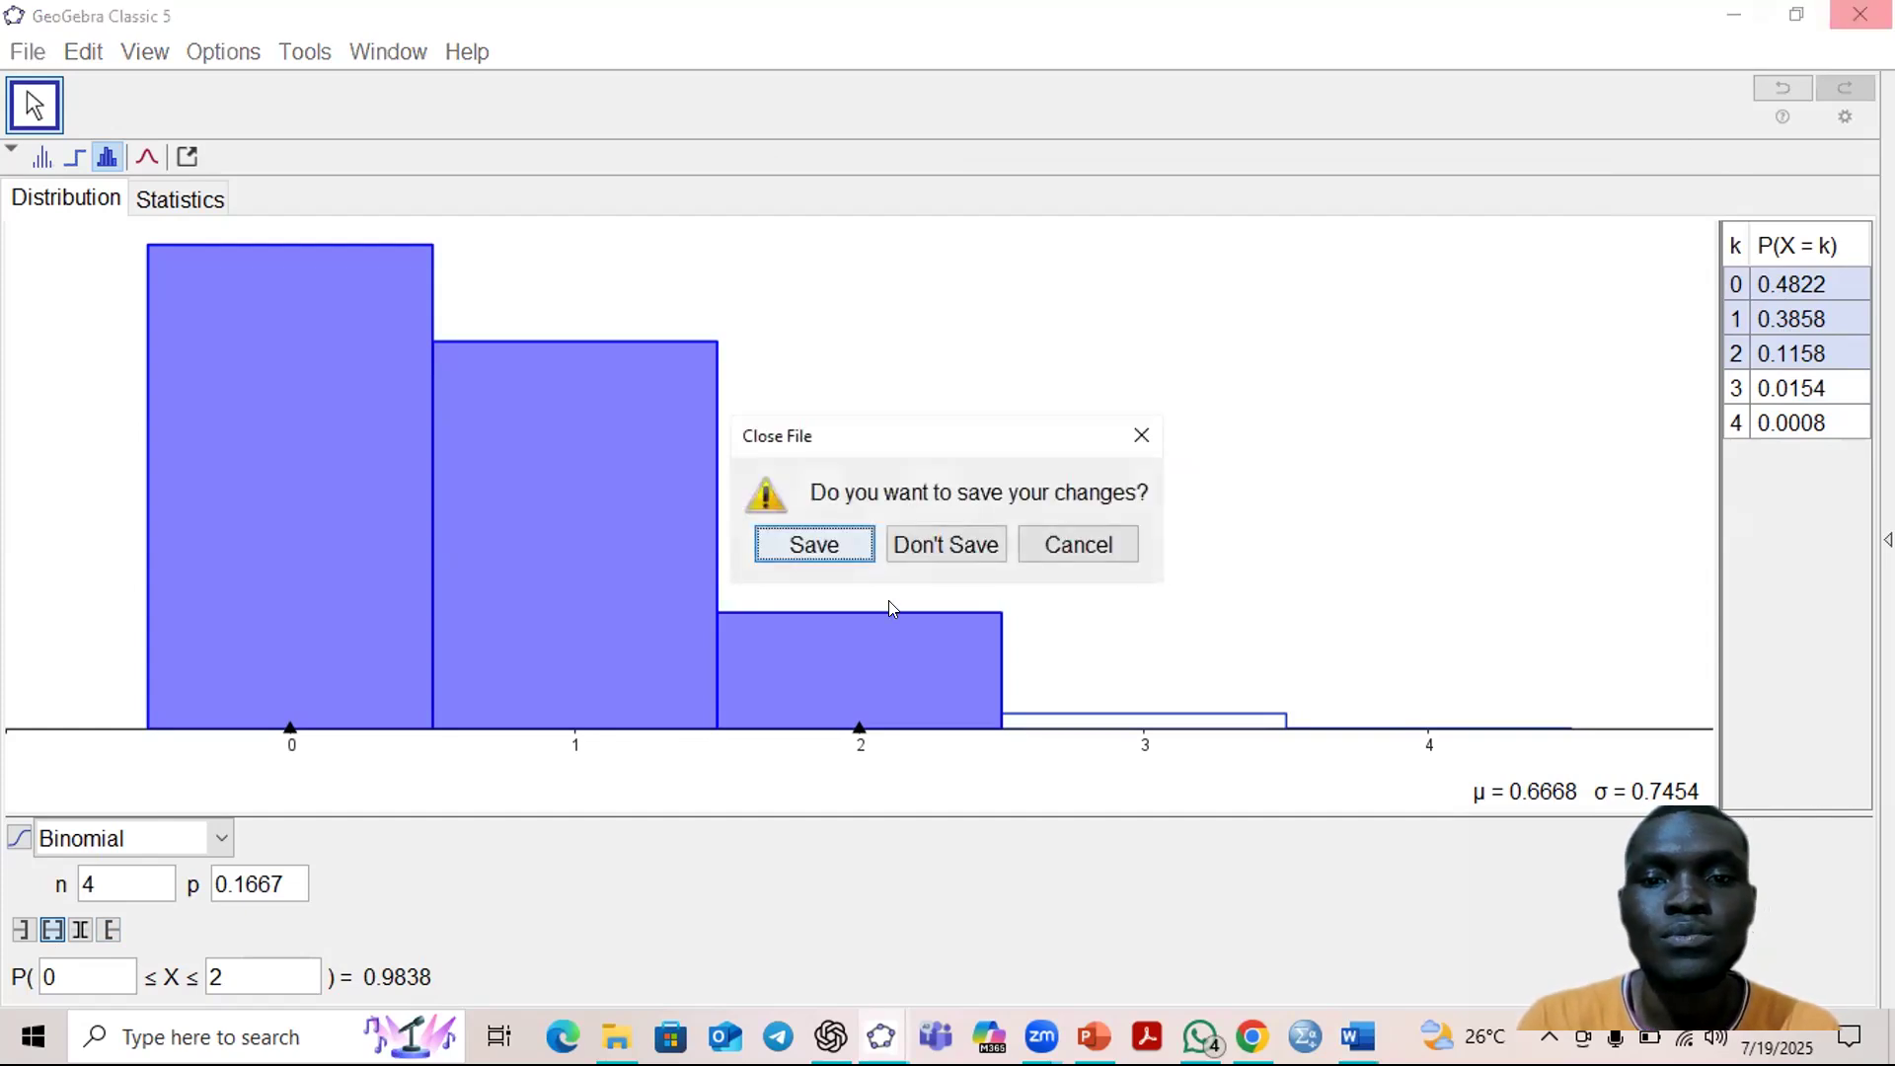
left_click(939, 562)
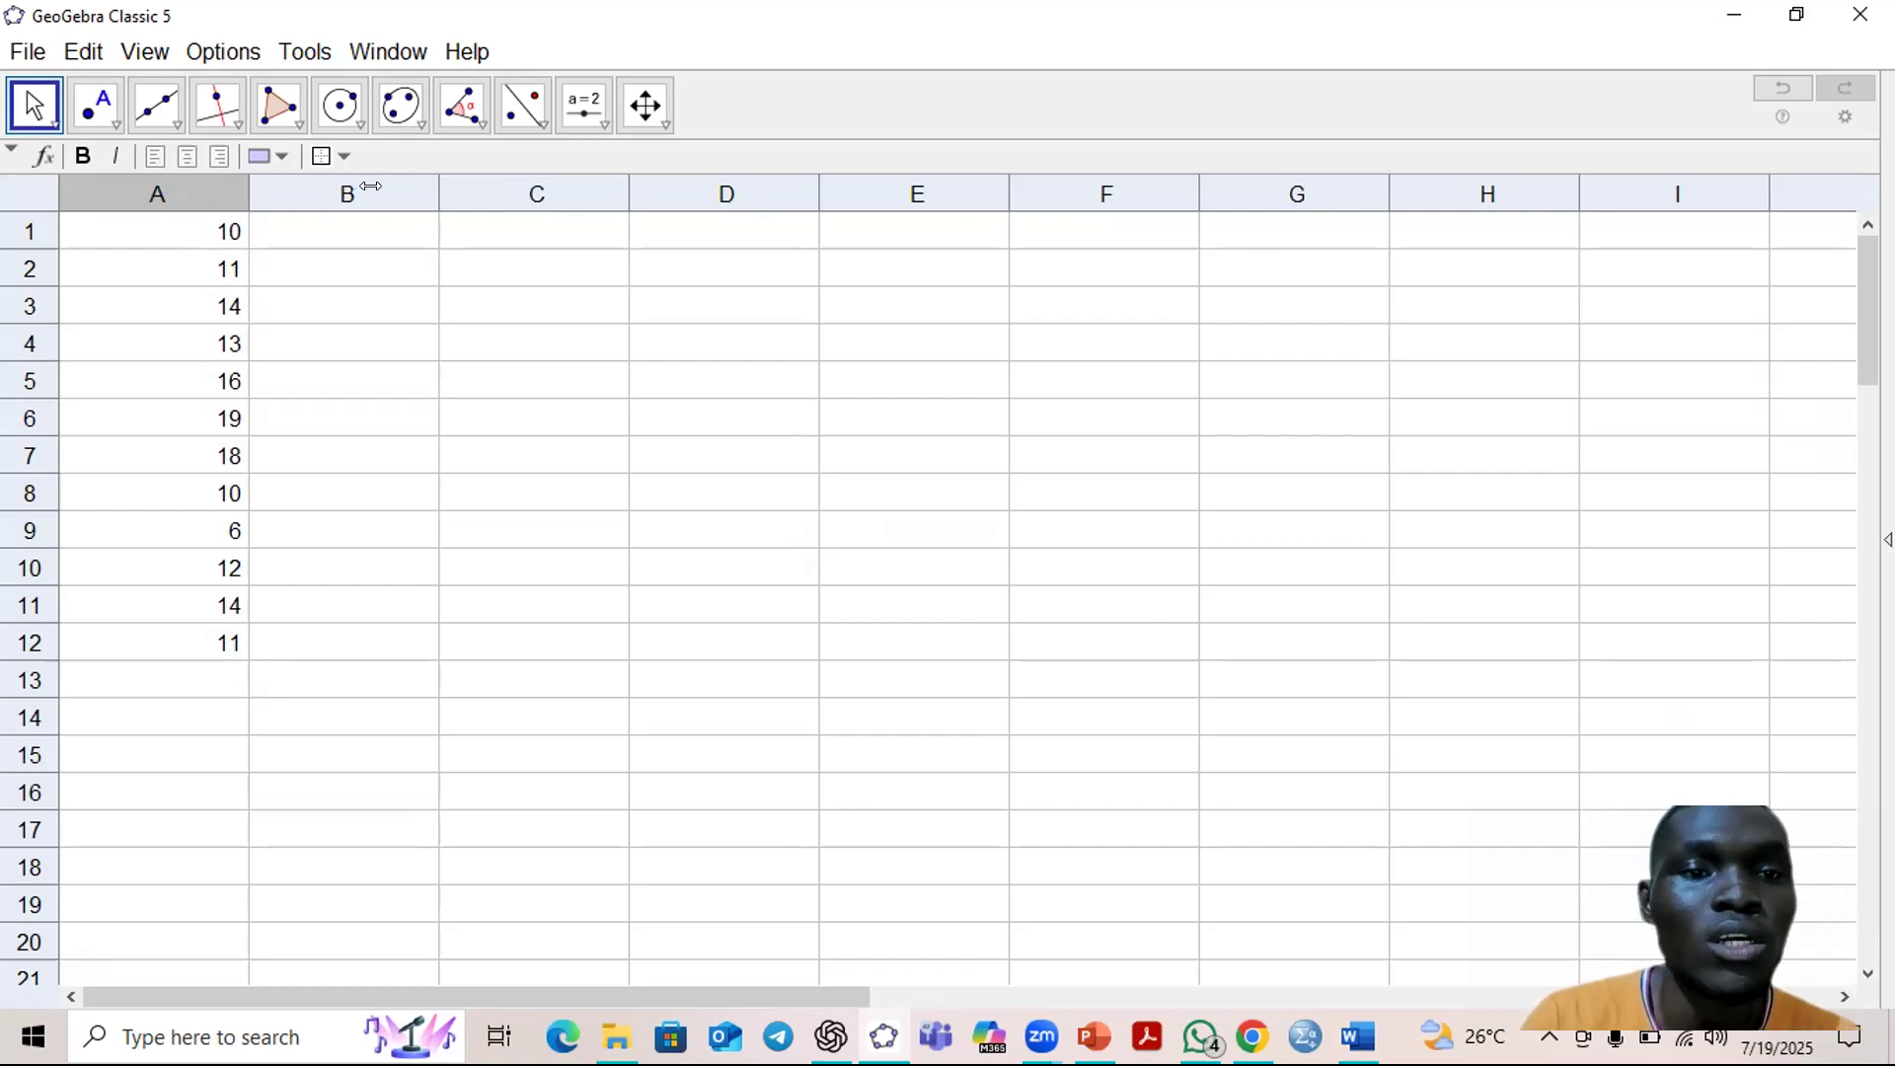
left_click(44, 155)
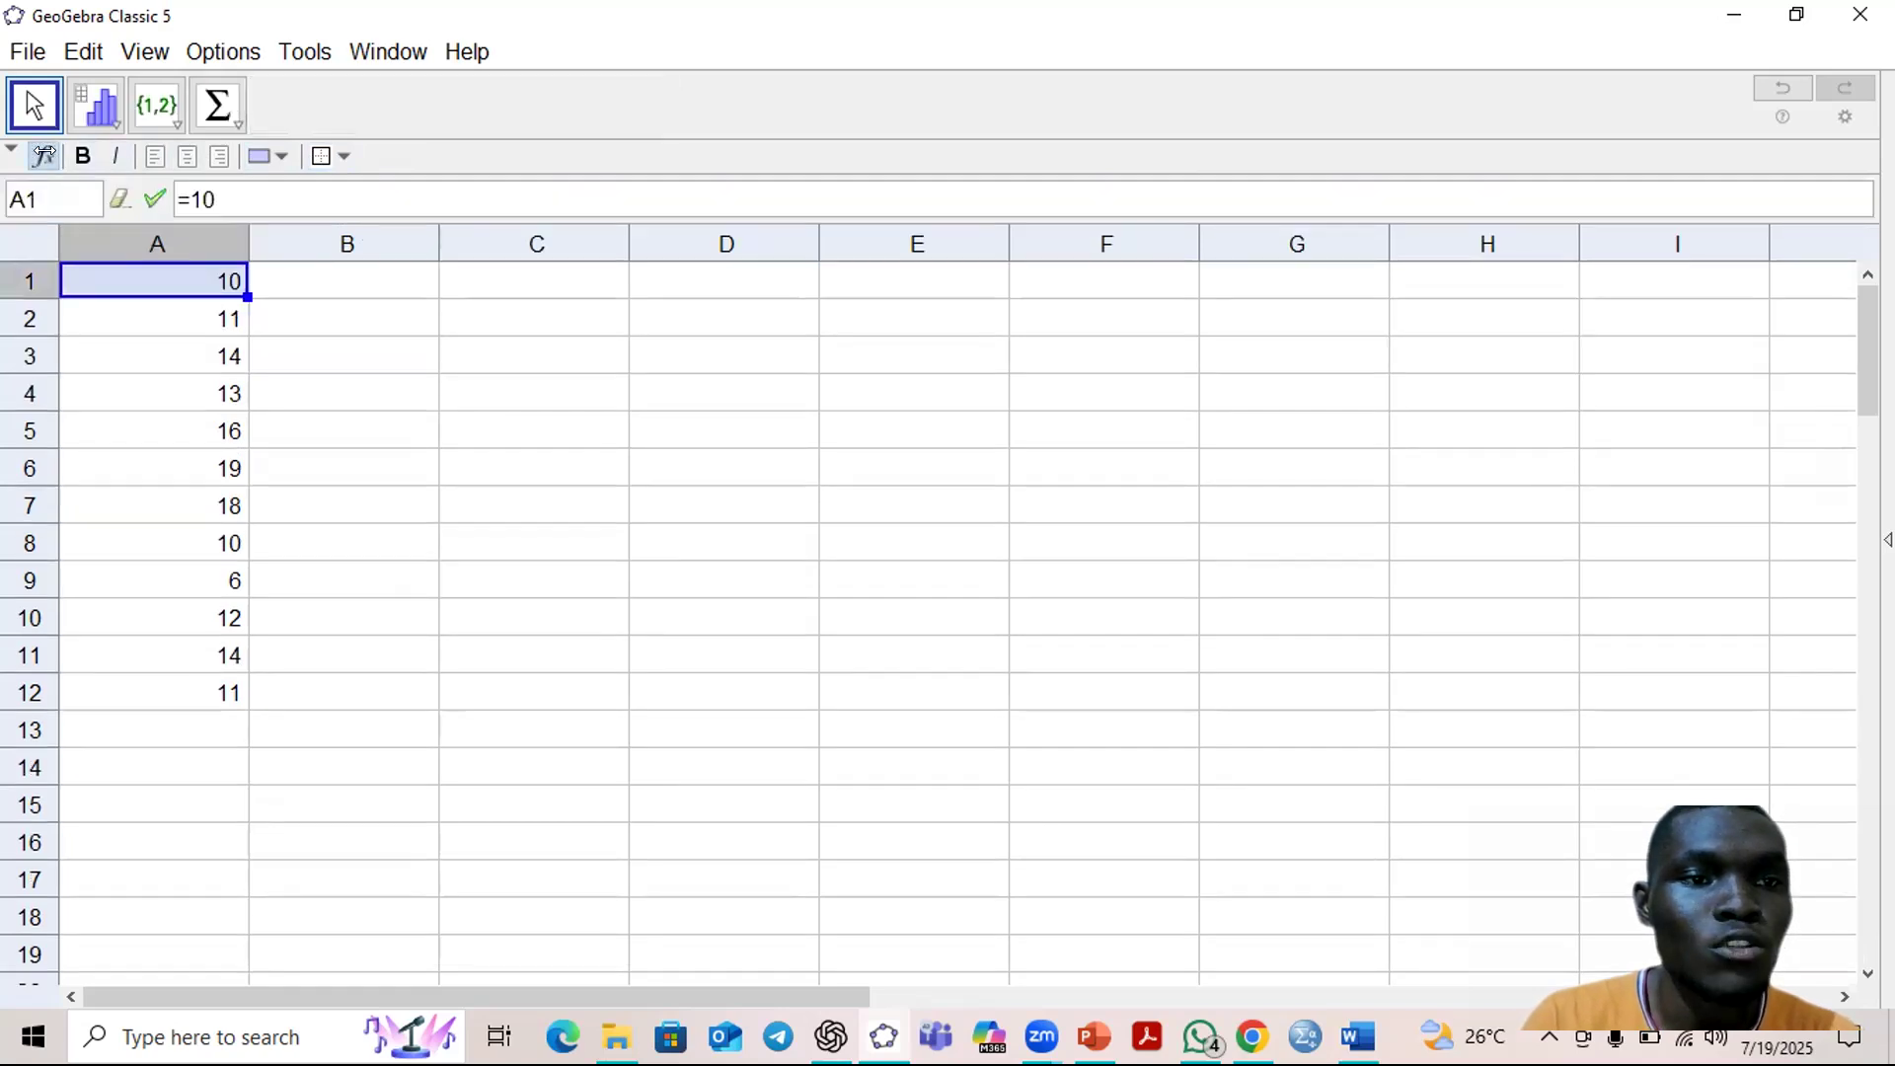
left_click(44, 155)
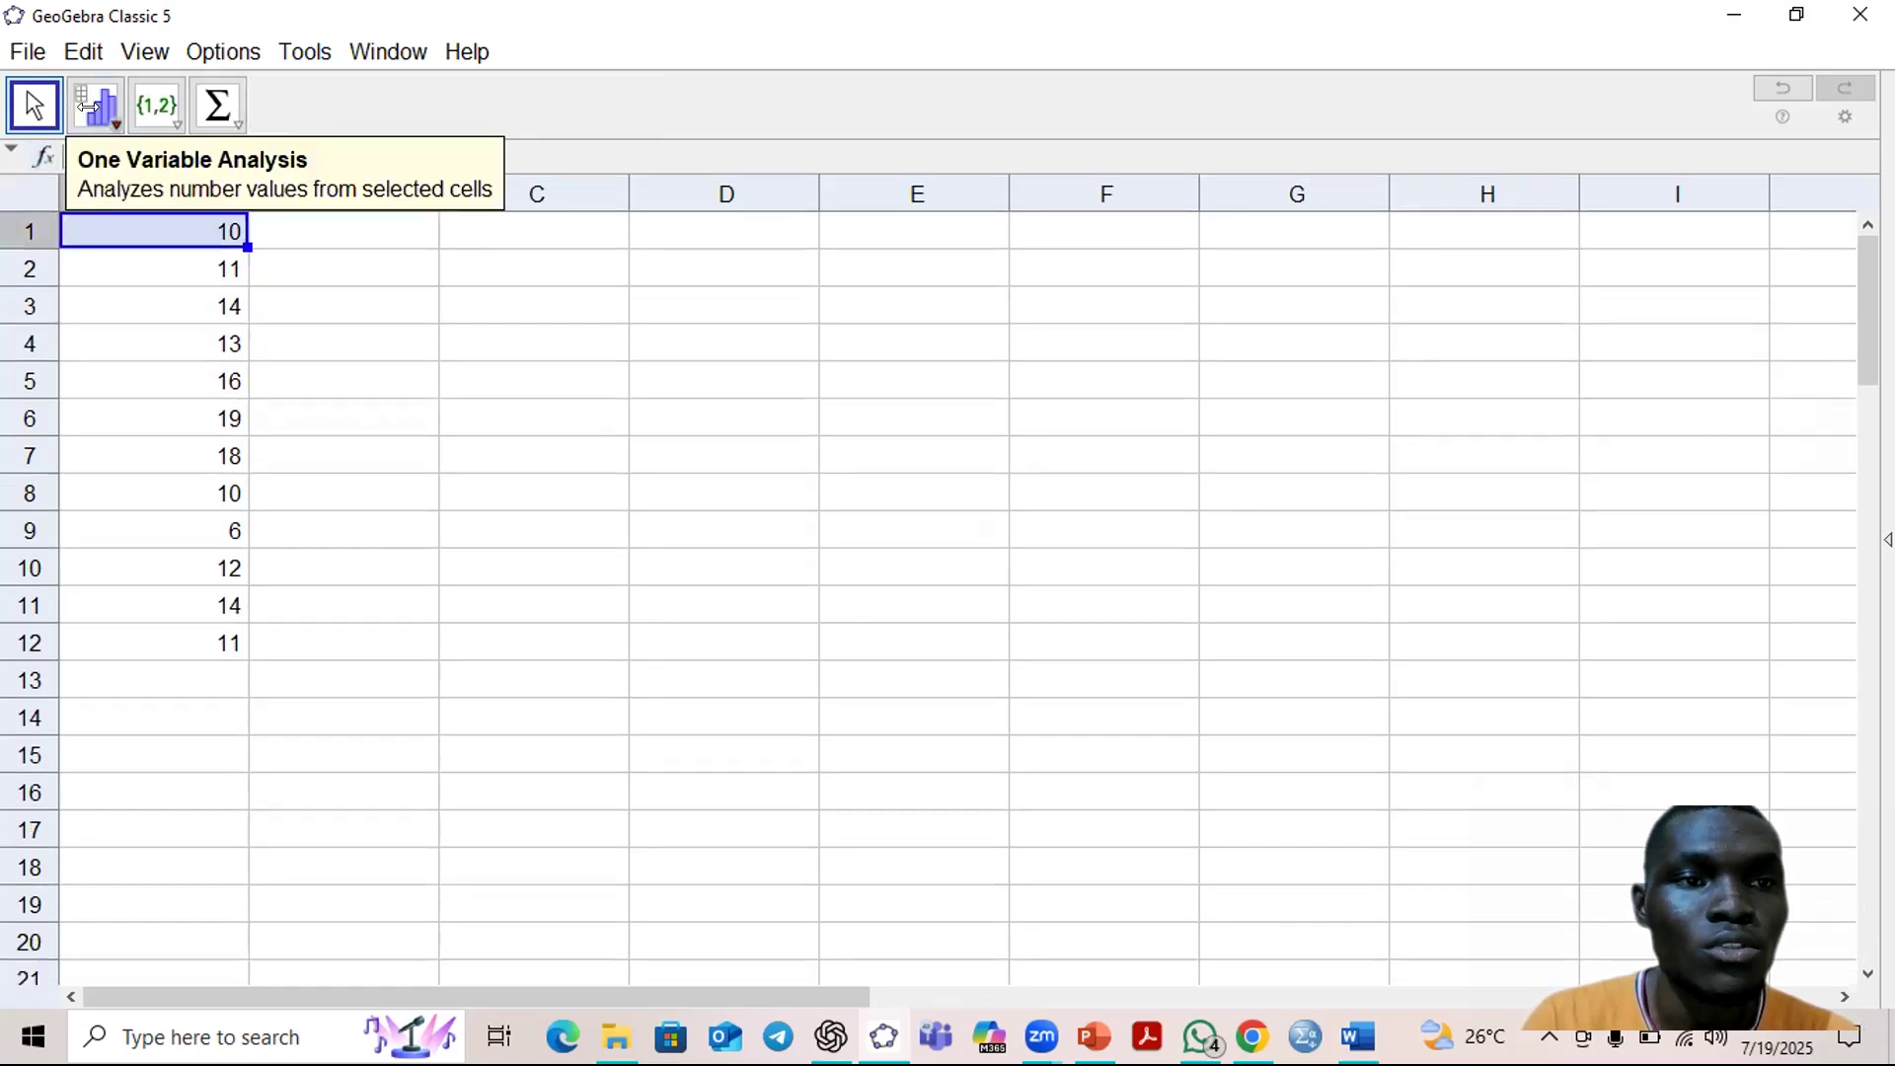
left_click(107, 114)
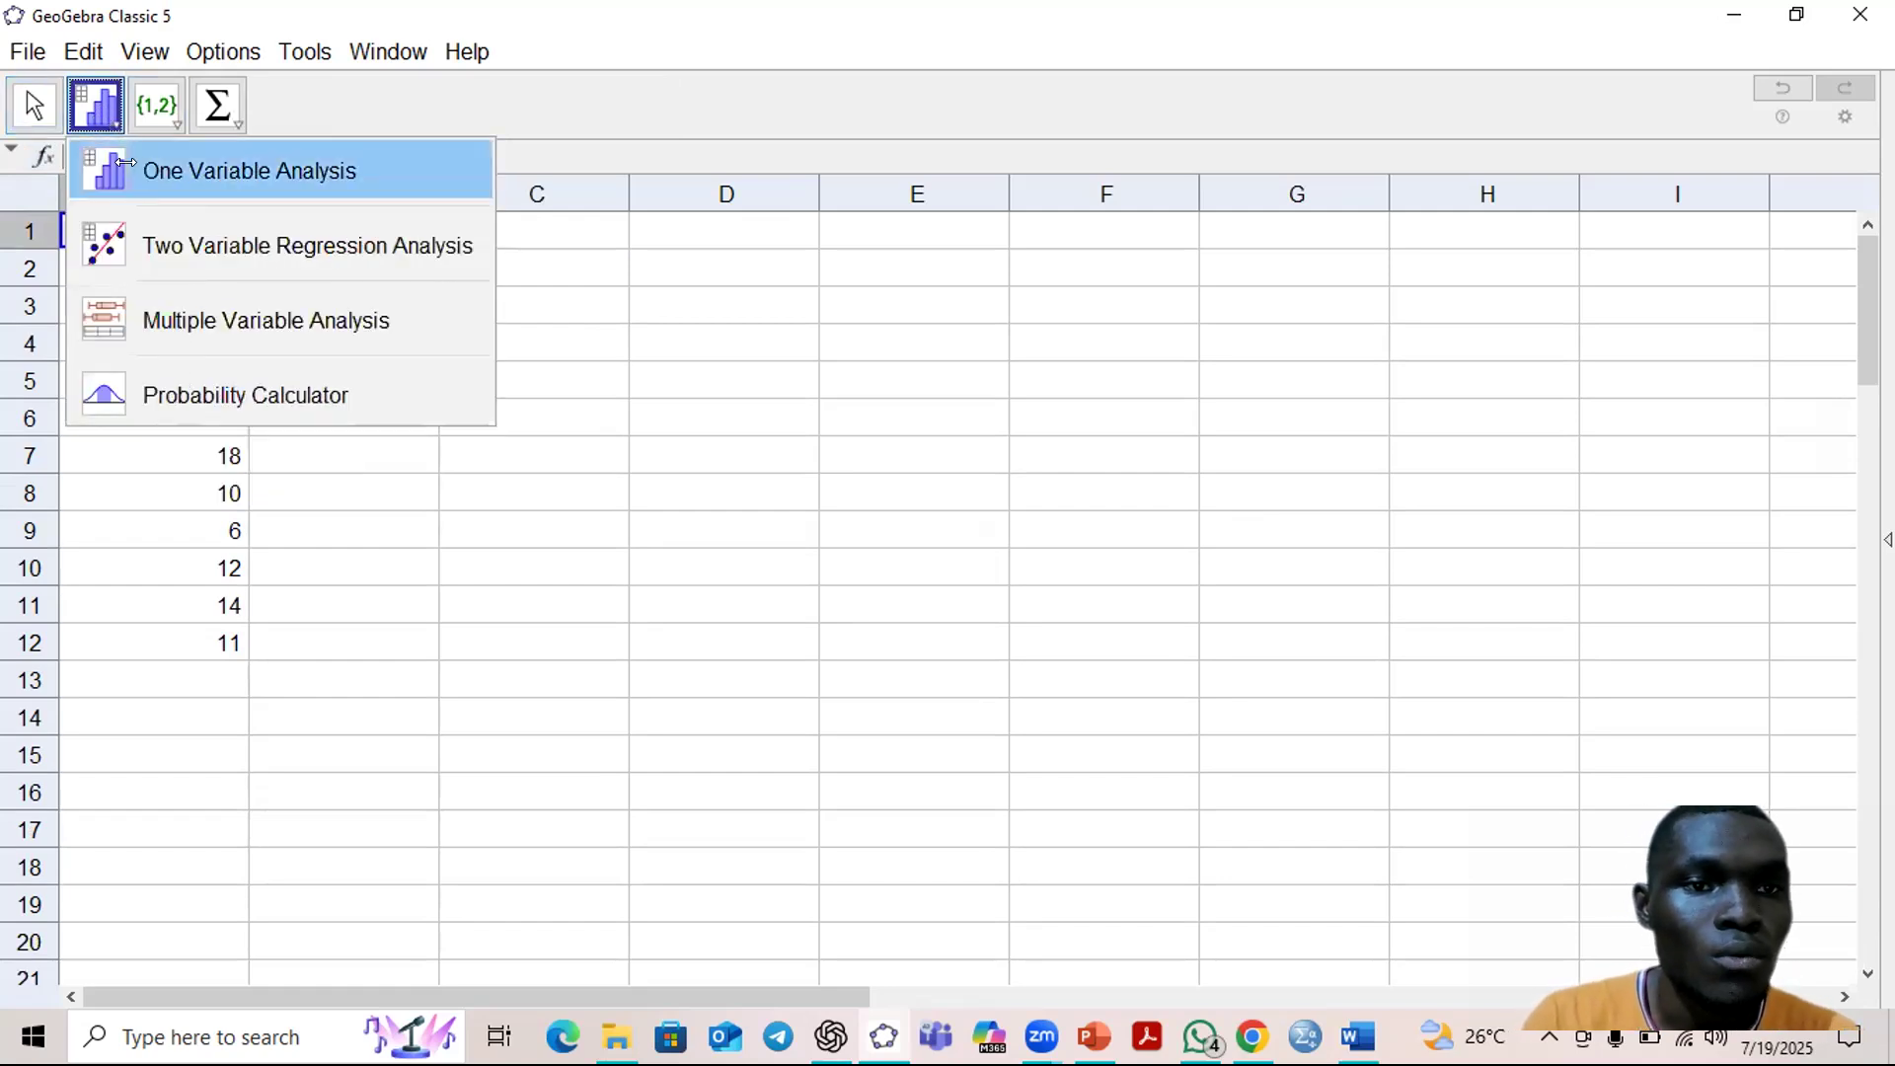
left_click(126, 162)
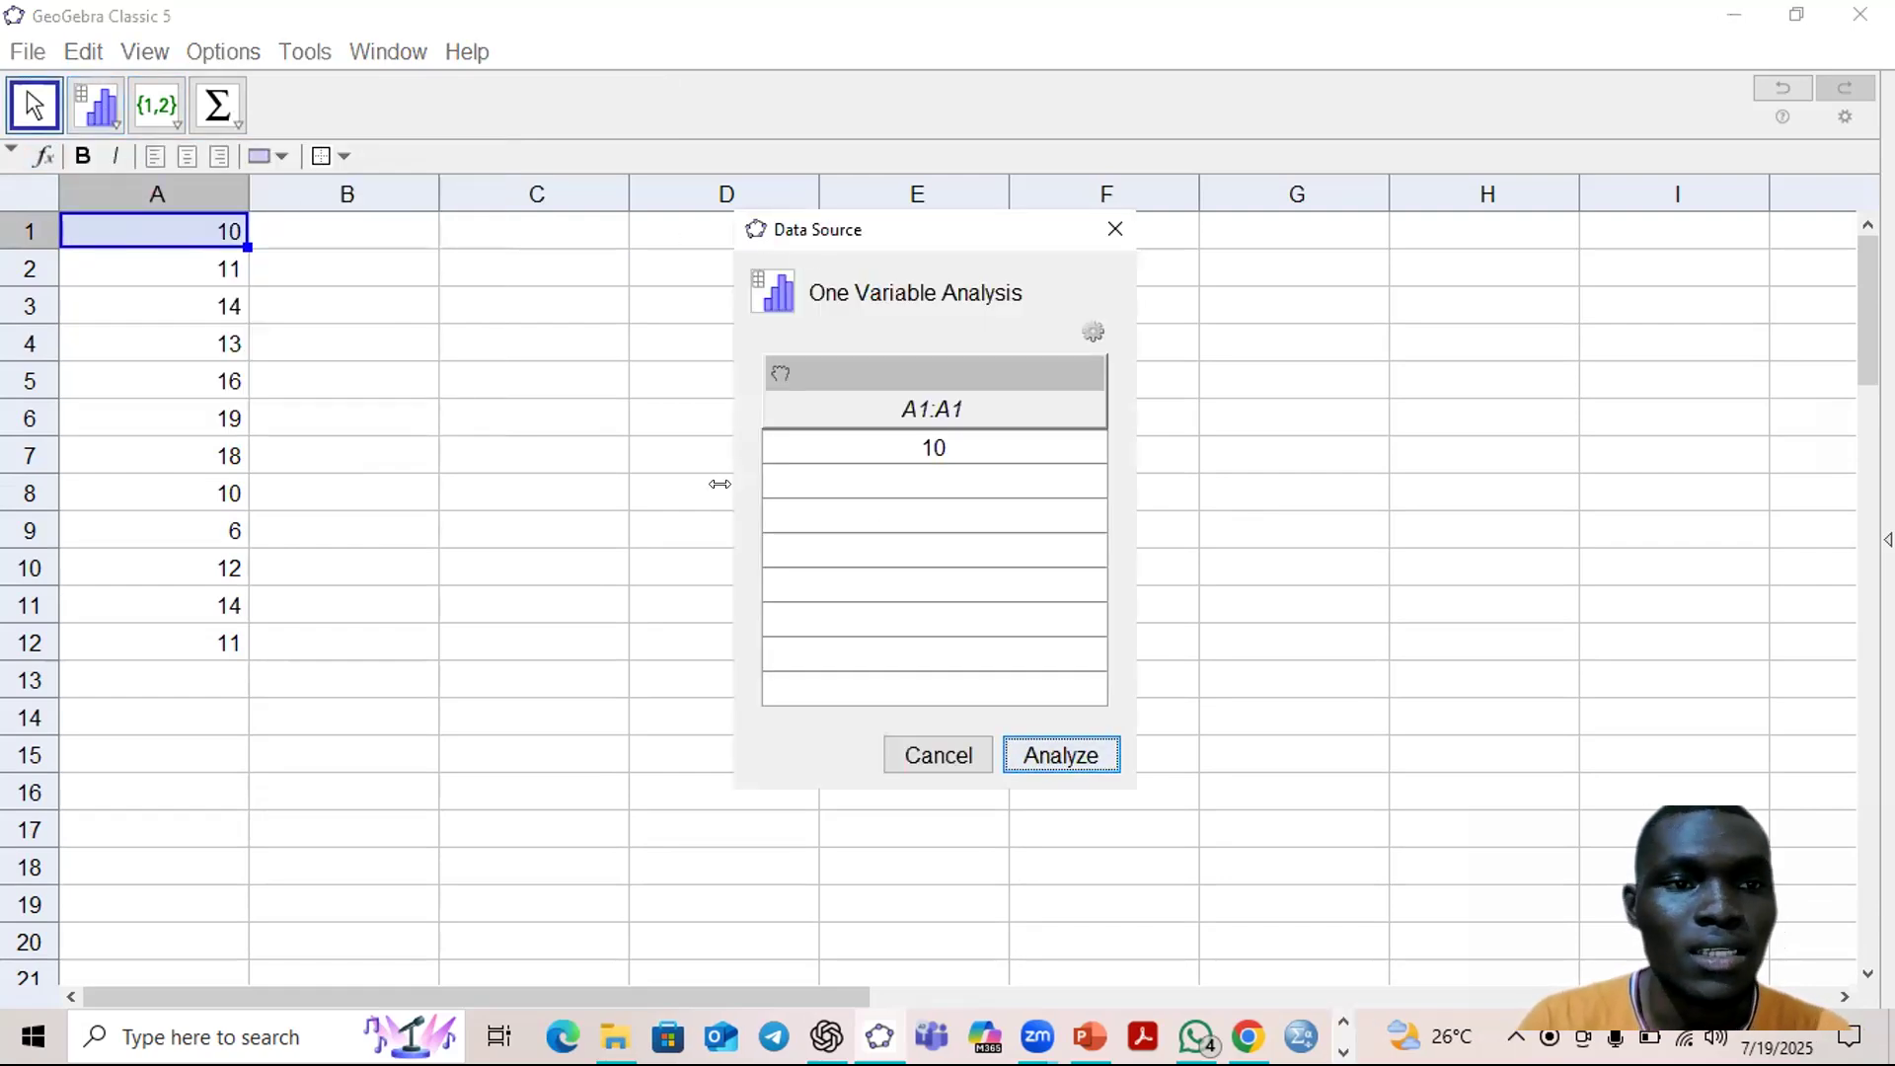
left_click(942, 745)
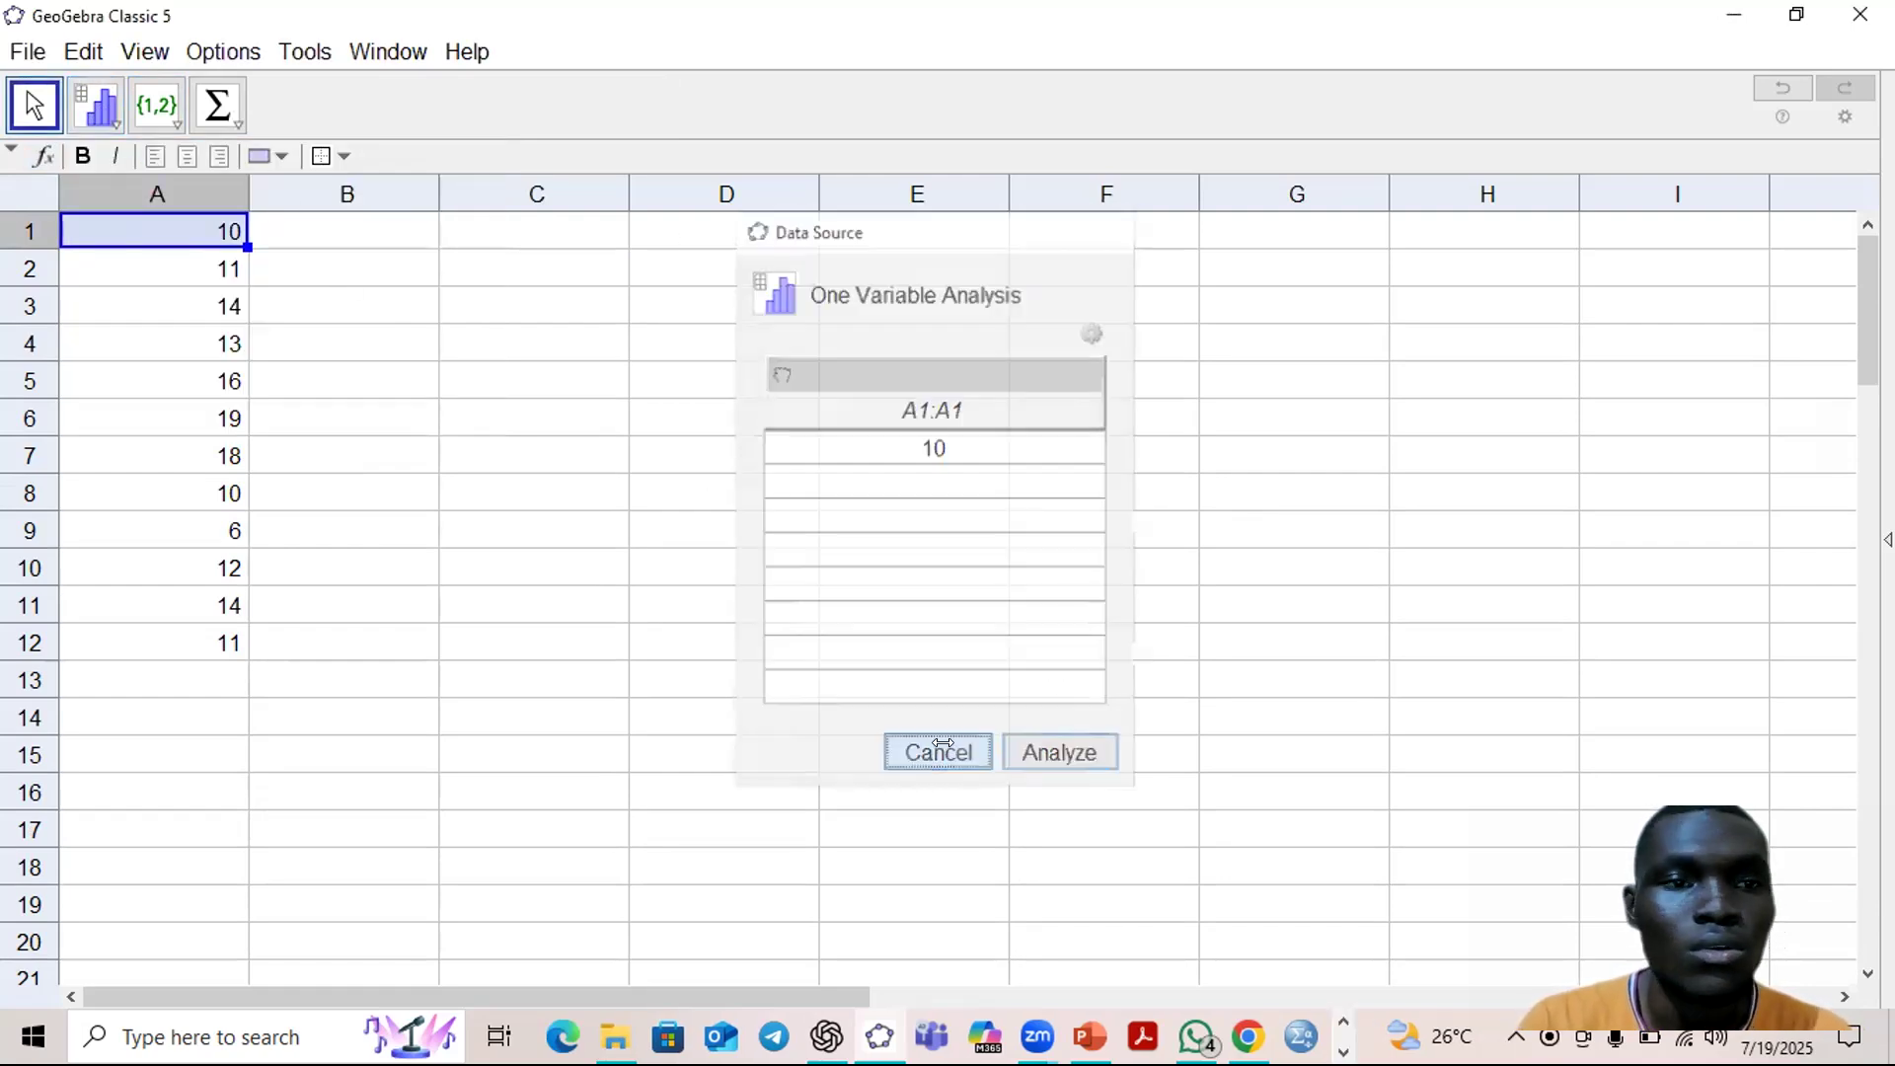
left_click(254, 231)
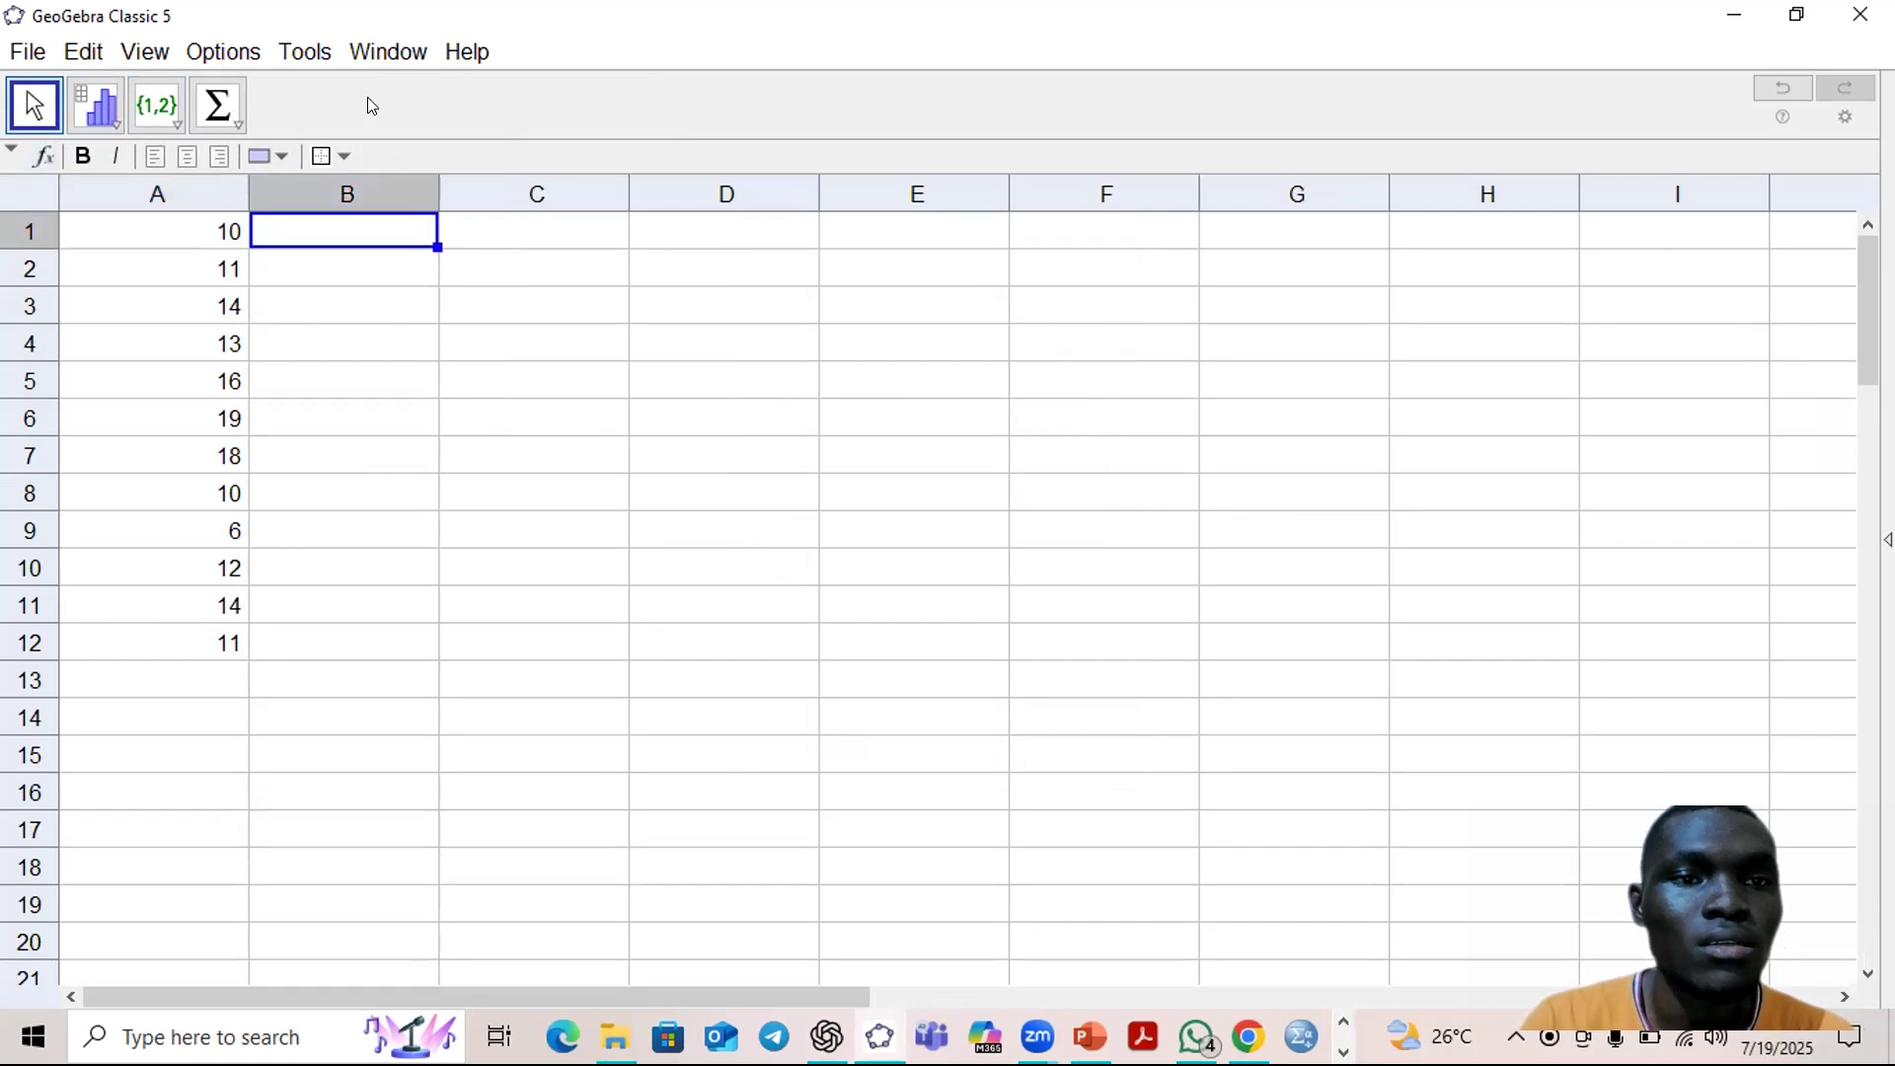
Select the entire spreadsheet including the column A data and run a One Variable Analysis on it
left_click(157, 193)
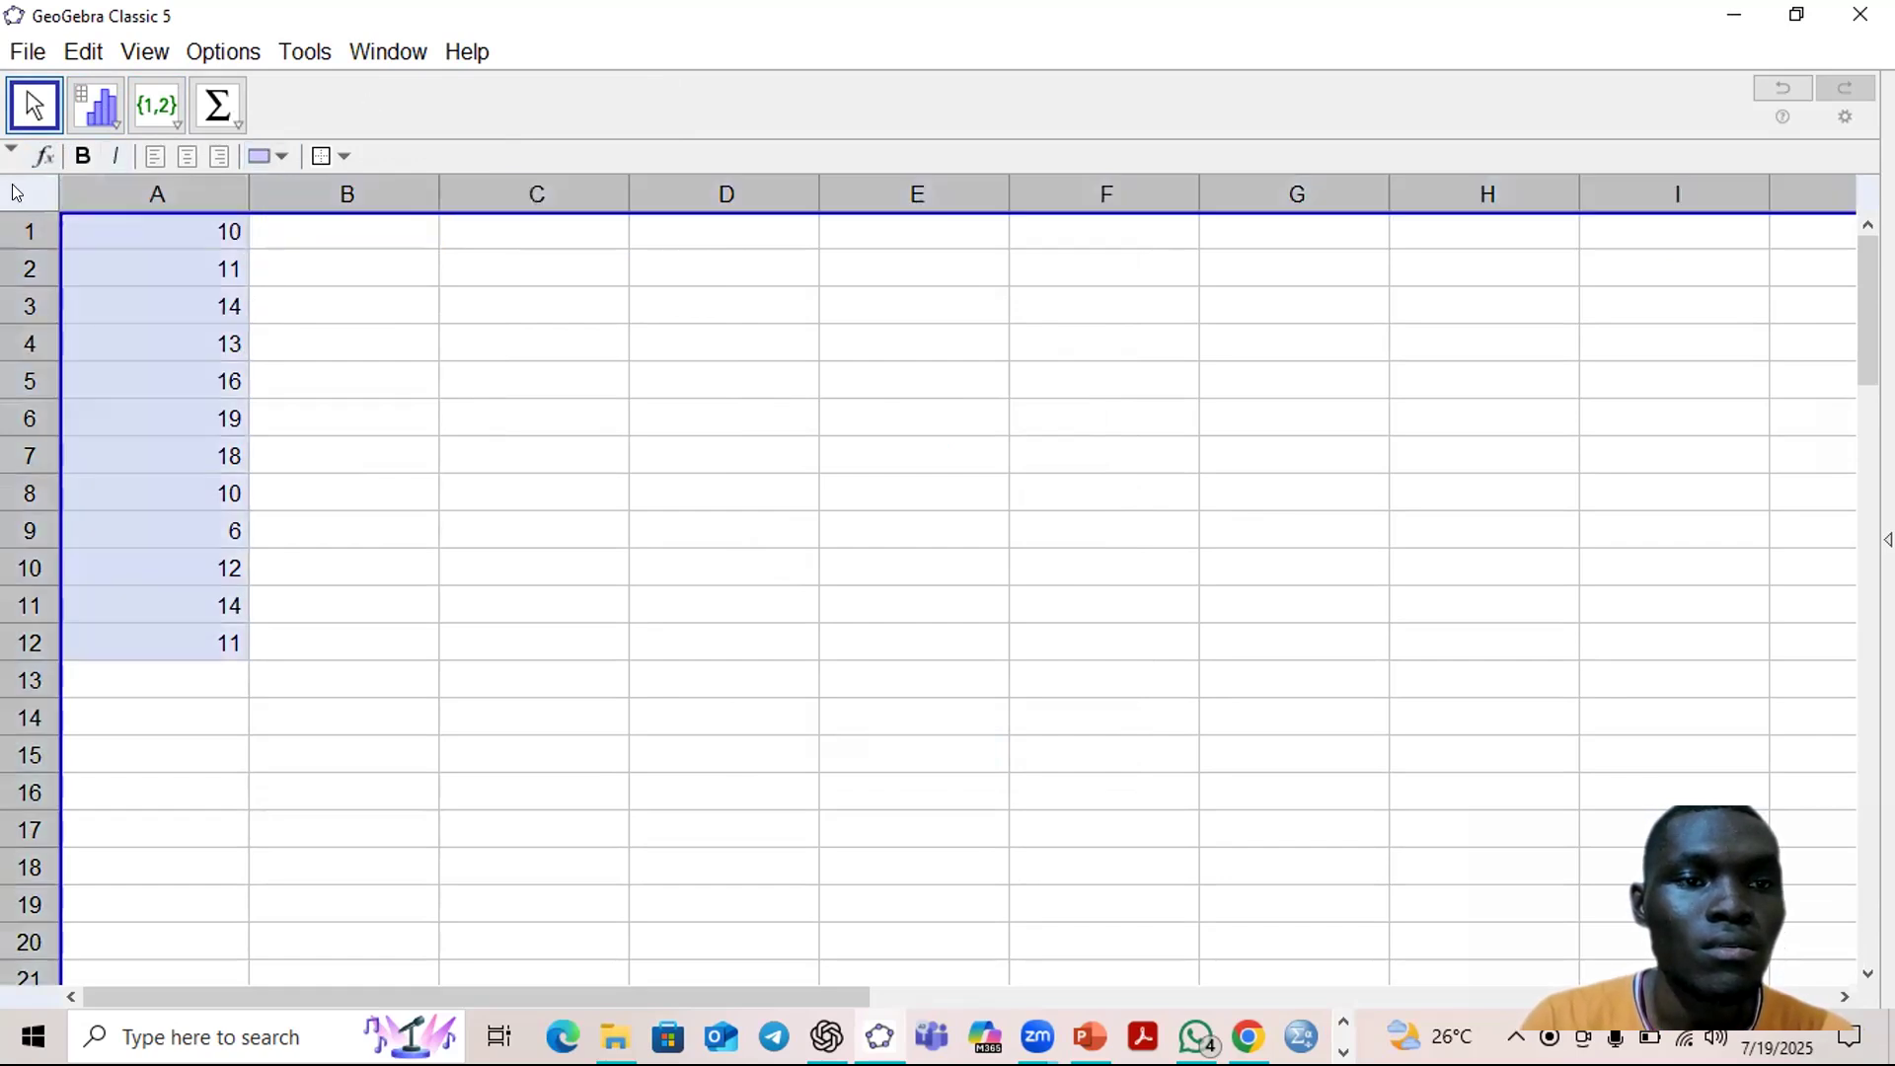
left_click(117, 116)
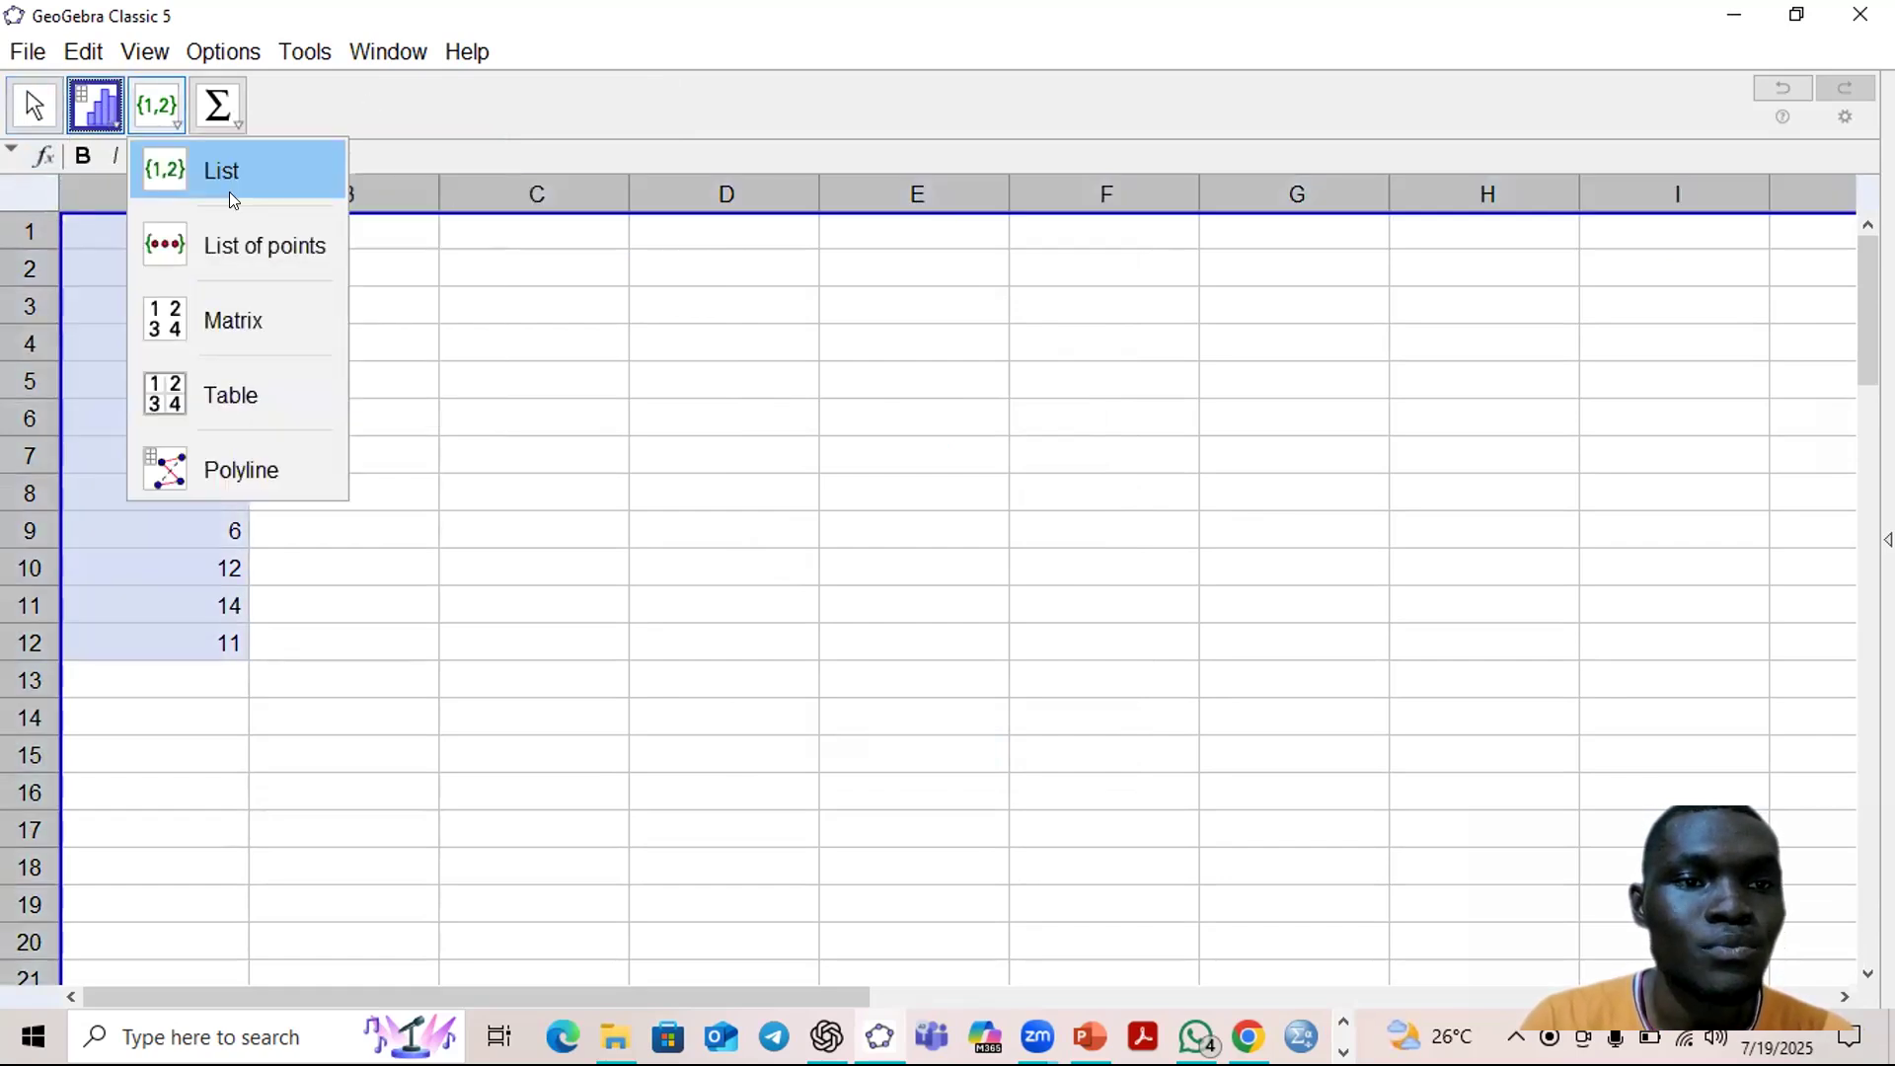
left_click(140, 168)
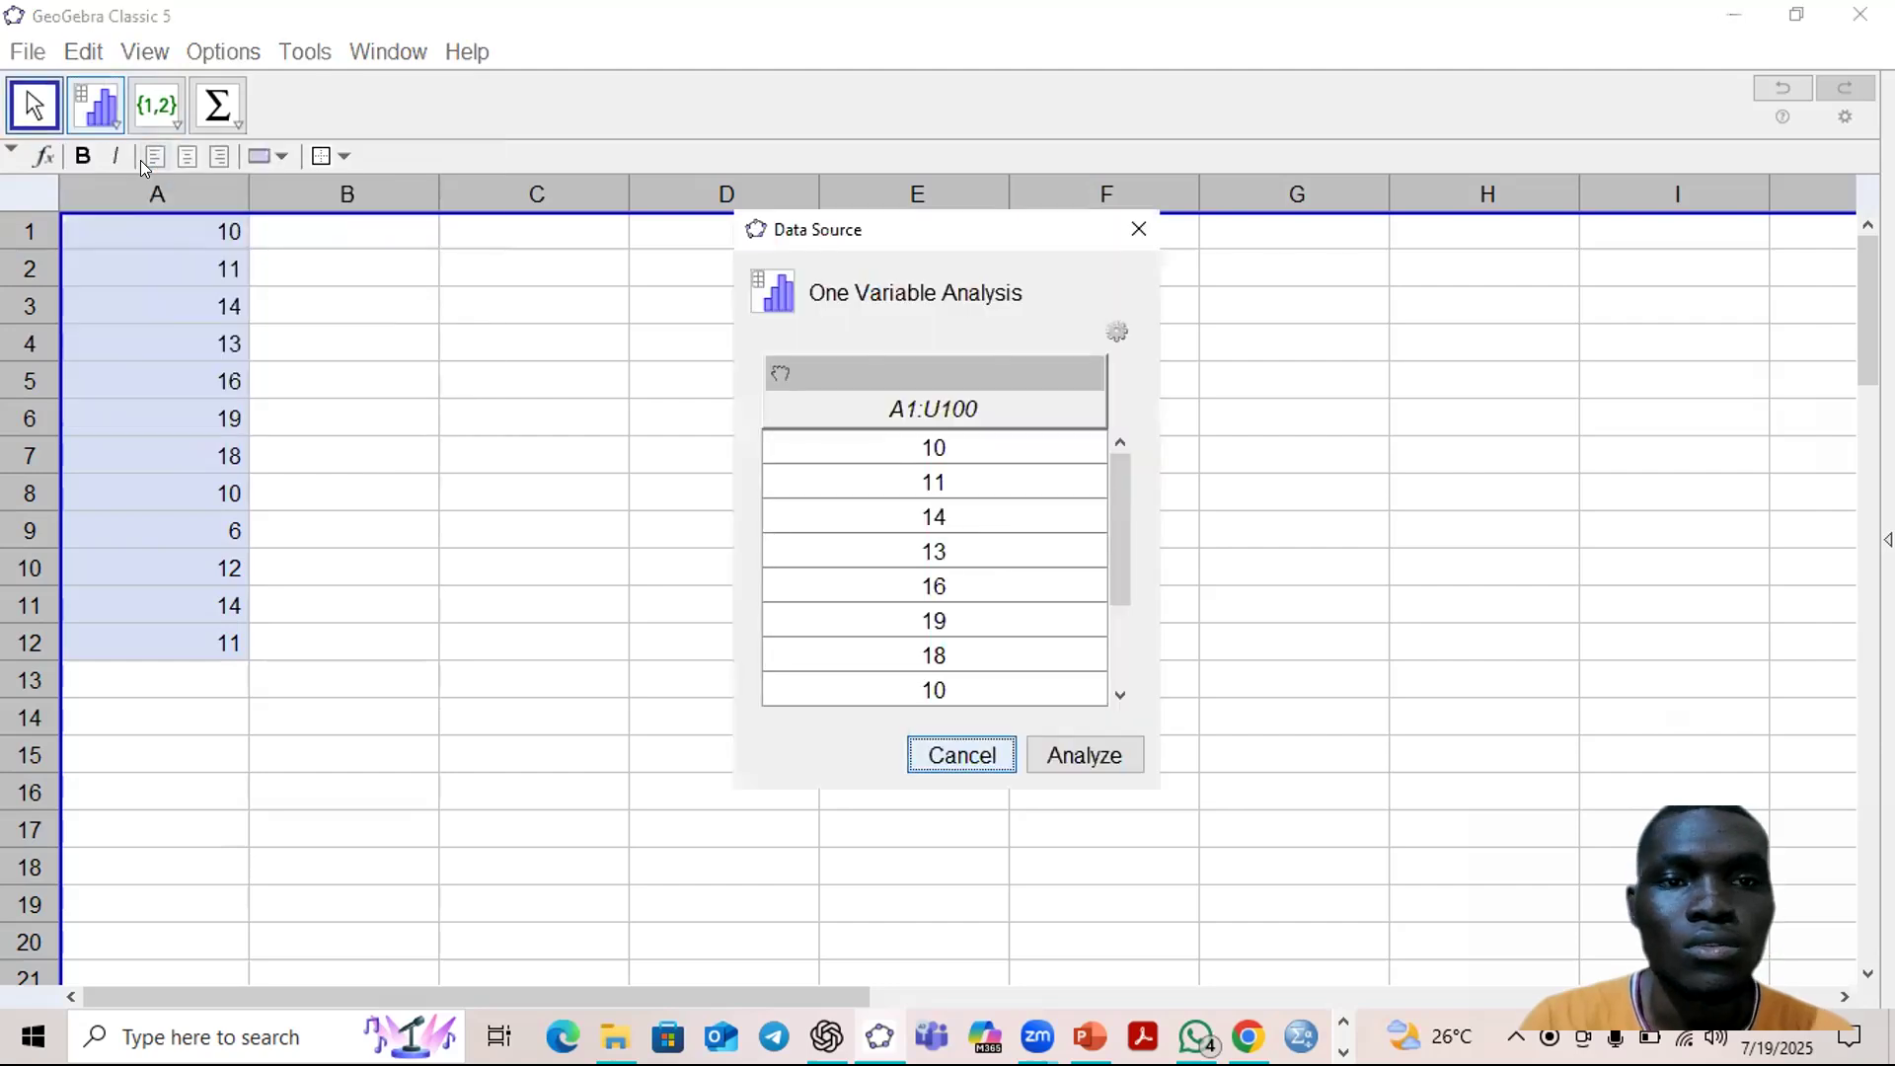
scroll(973, 626, "down", 2)
scroll(973, 626, "up", 2)
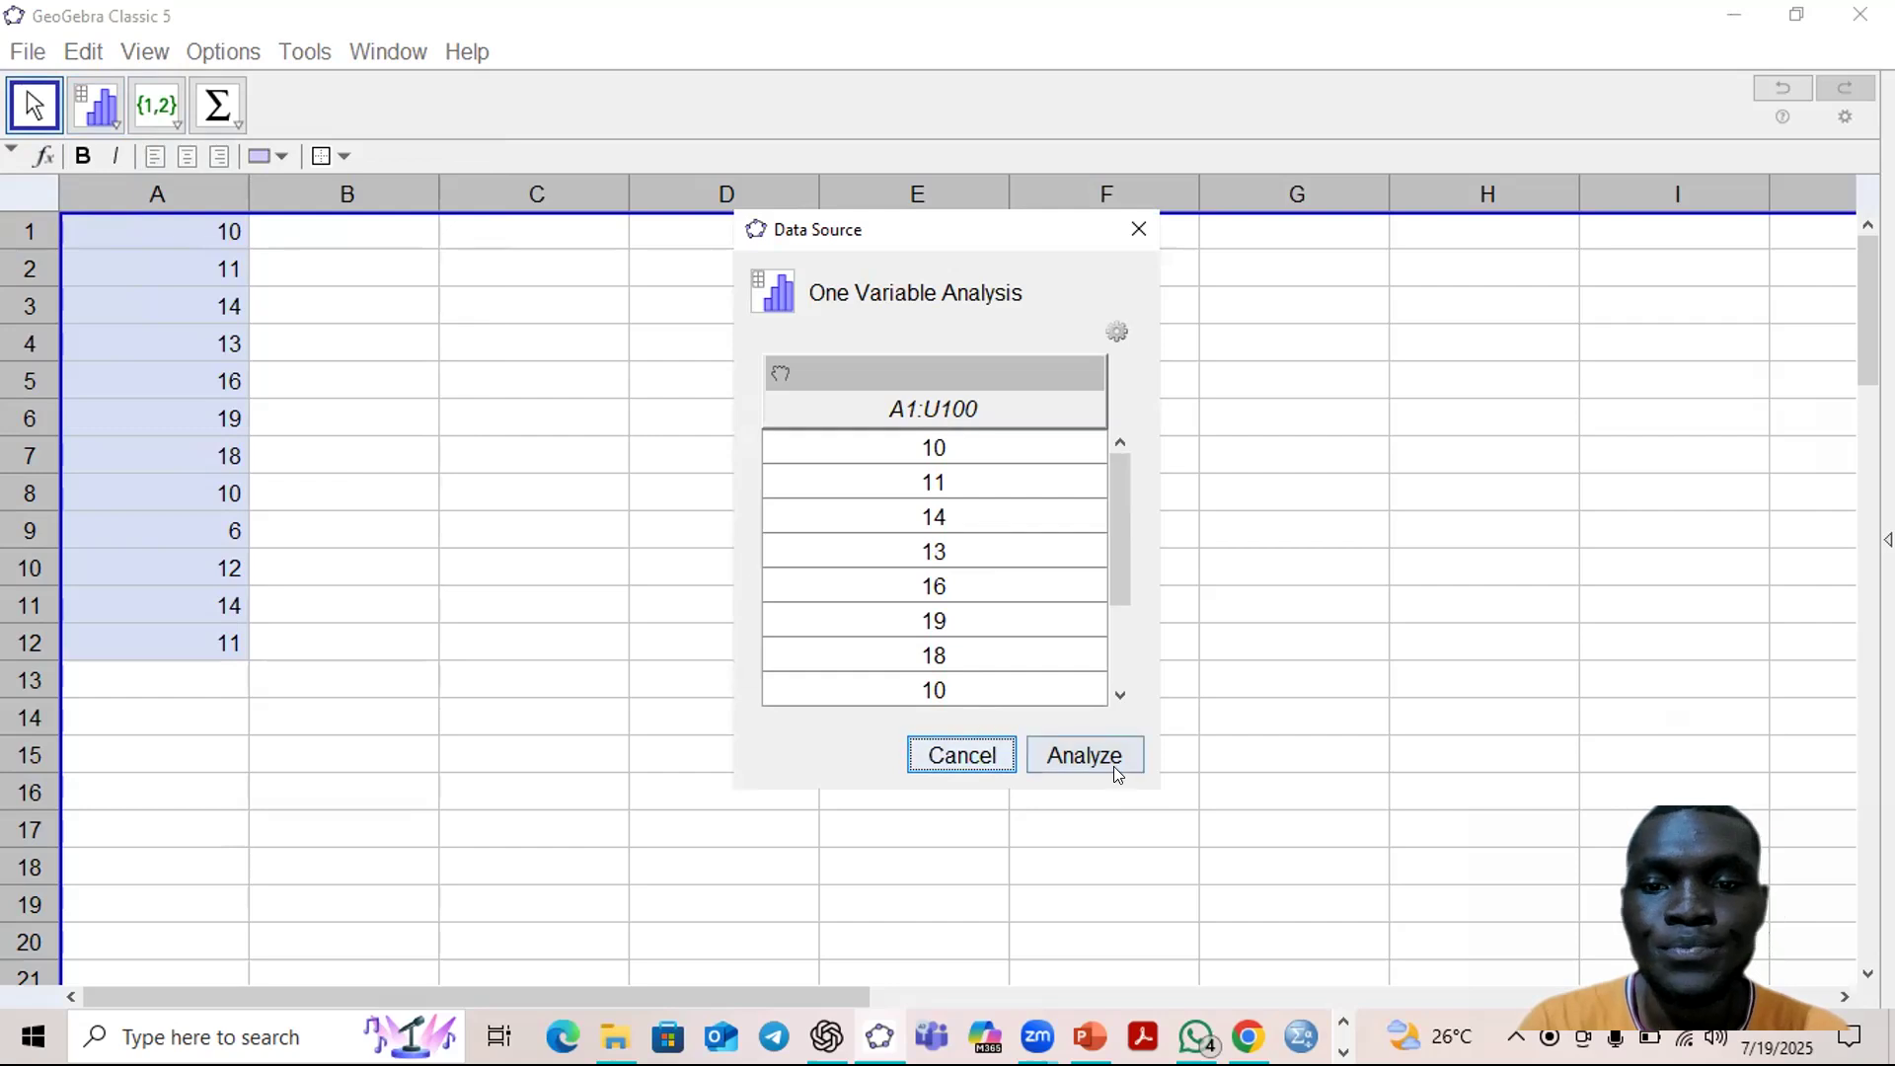
left_click(1084, 755)
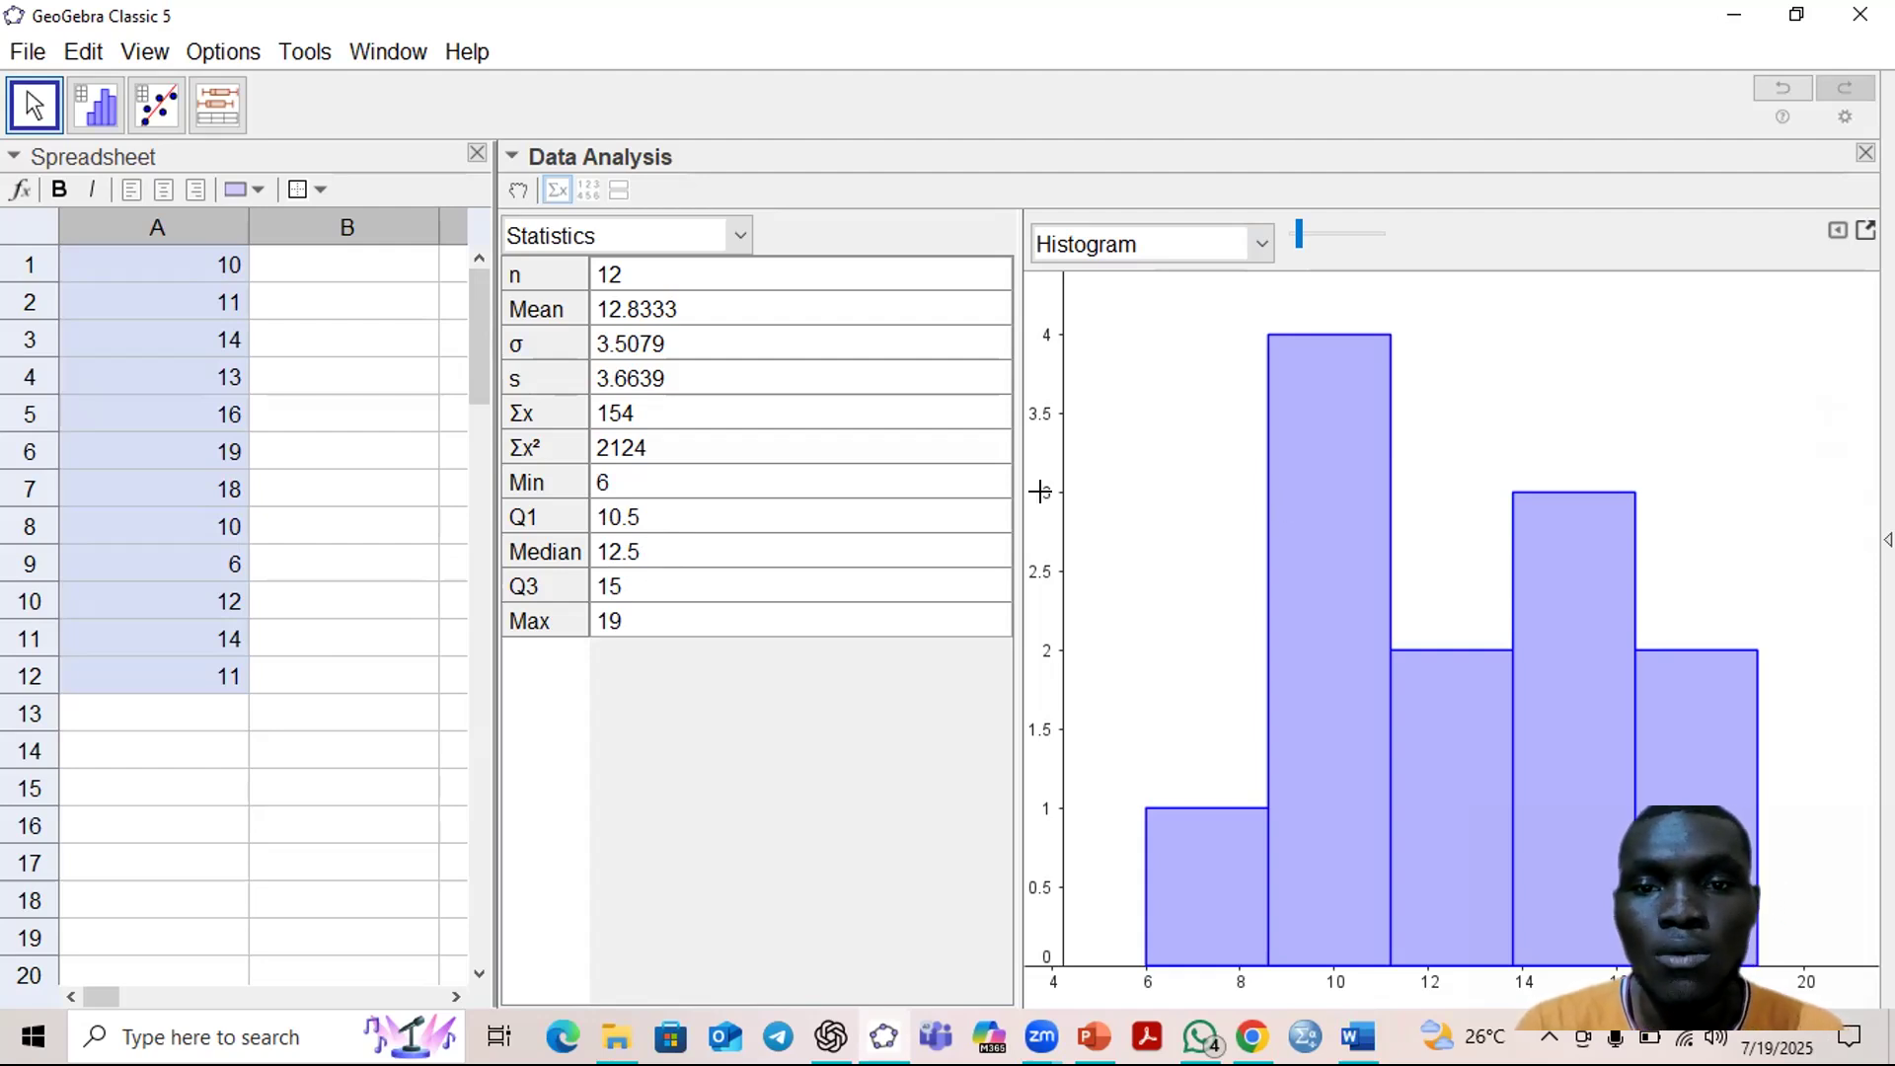
Narrow the statistics table and the spreadsheet view to give the histogram more room
left_click_drag(854, 481, 816, 494)
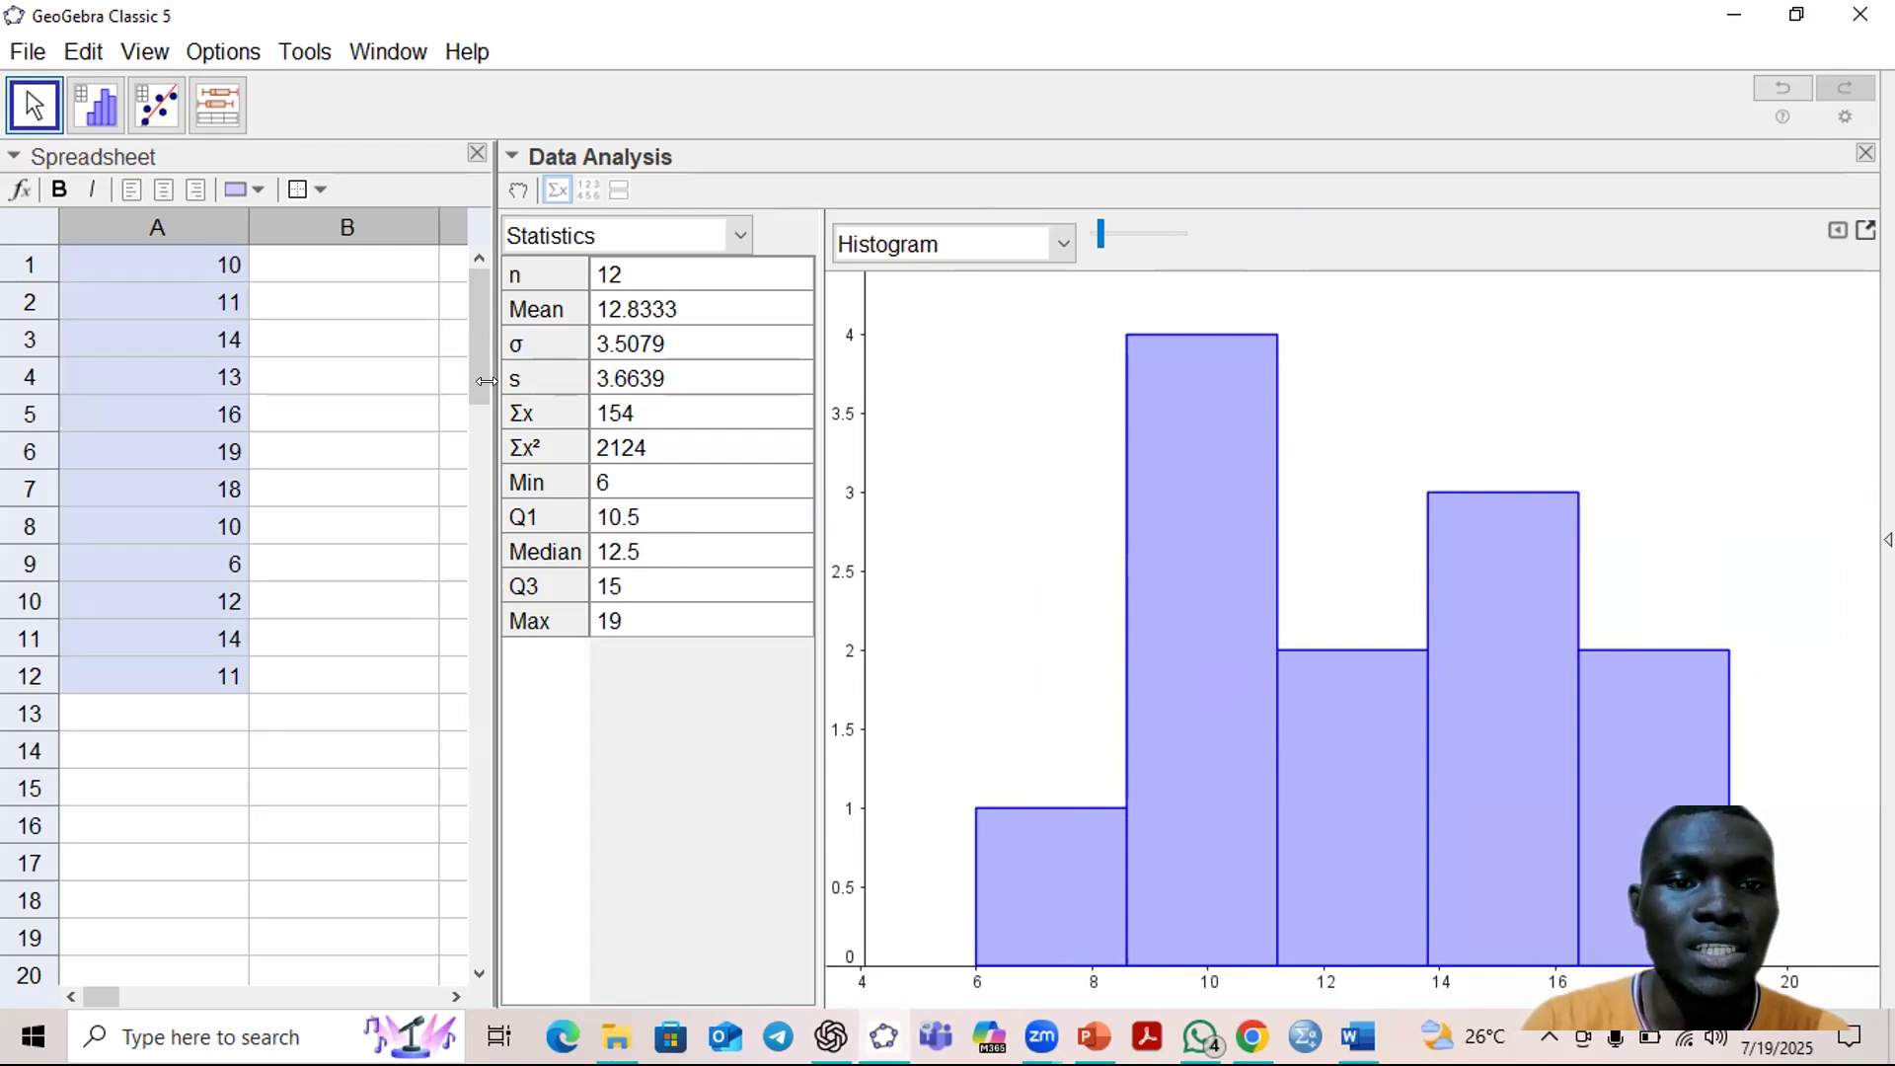
left_click_drag(486, 381, 305, 373)
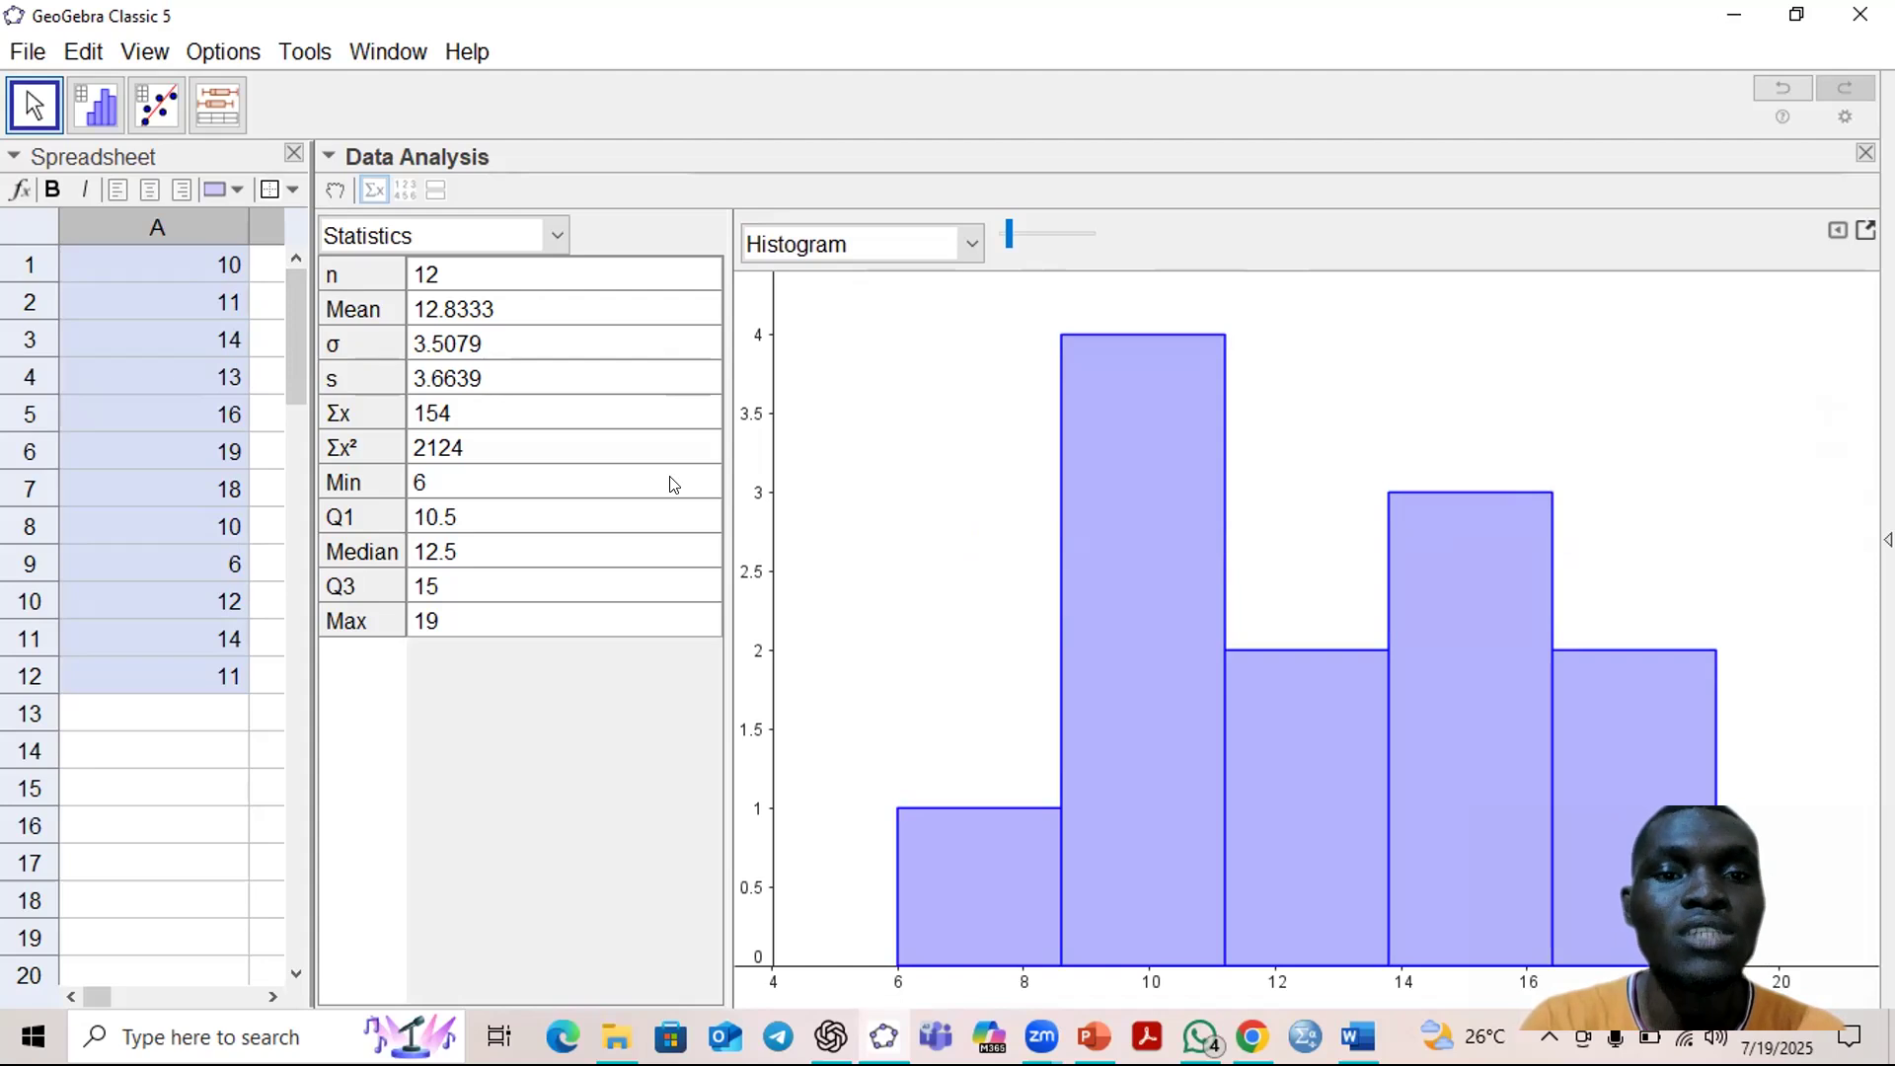
View the data as a bar chart and as a stem and leaf plot, and return the plot to a histogram
left_click(975, 242)
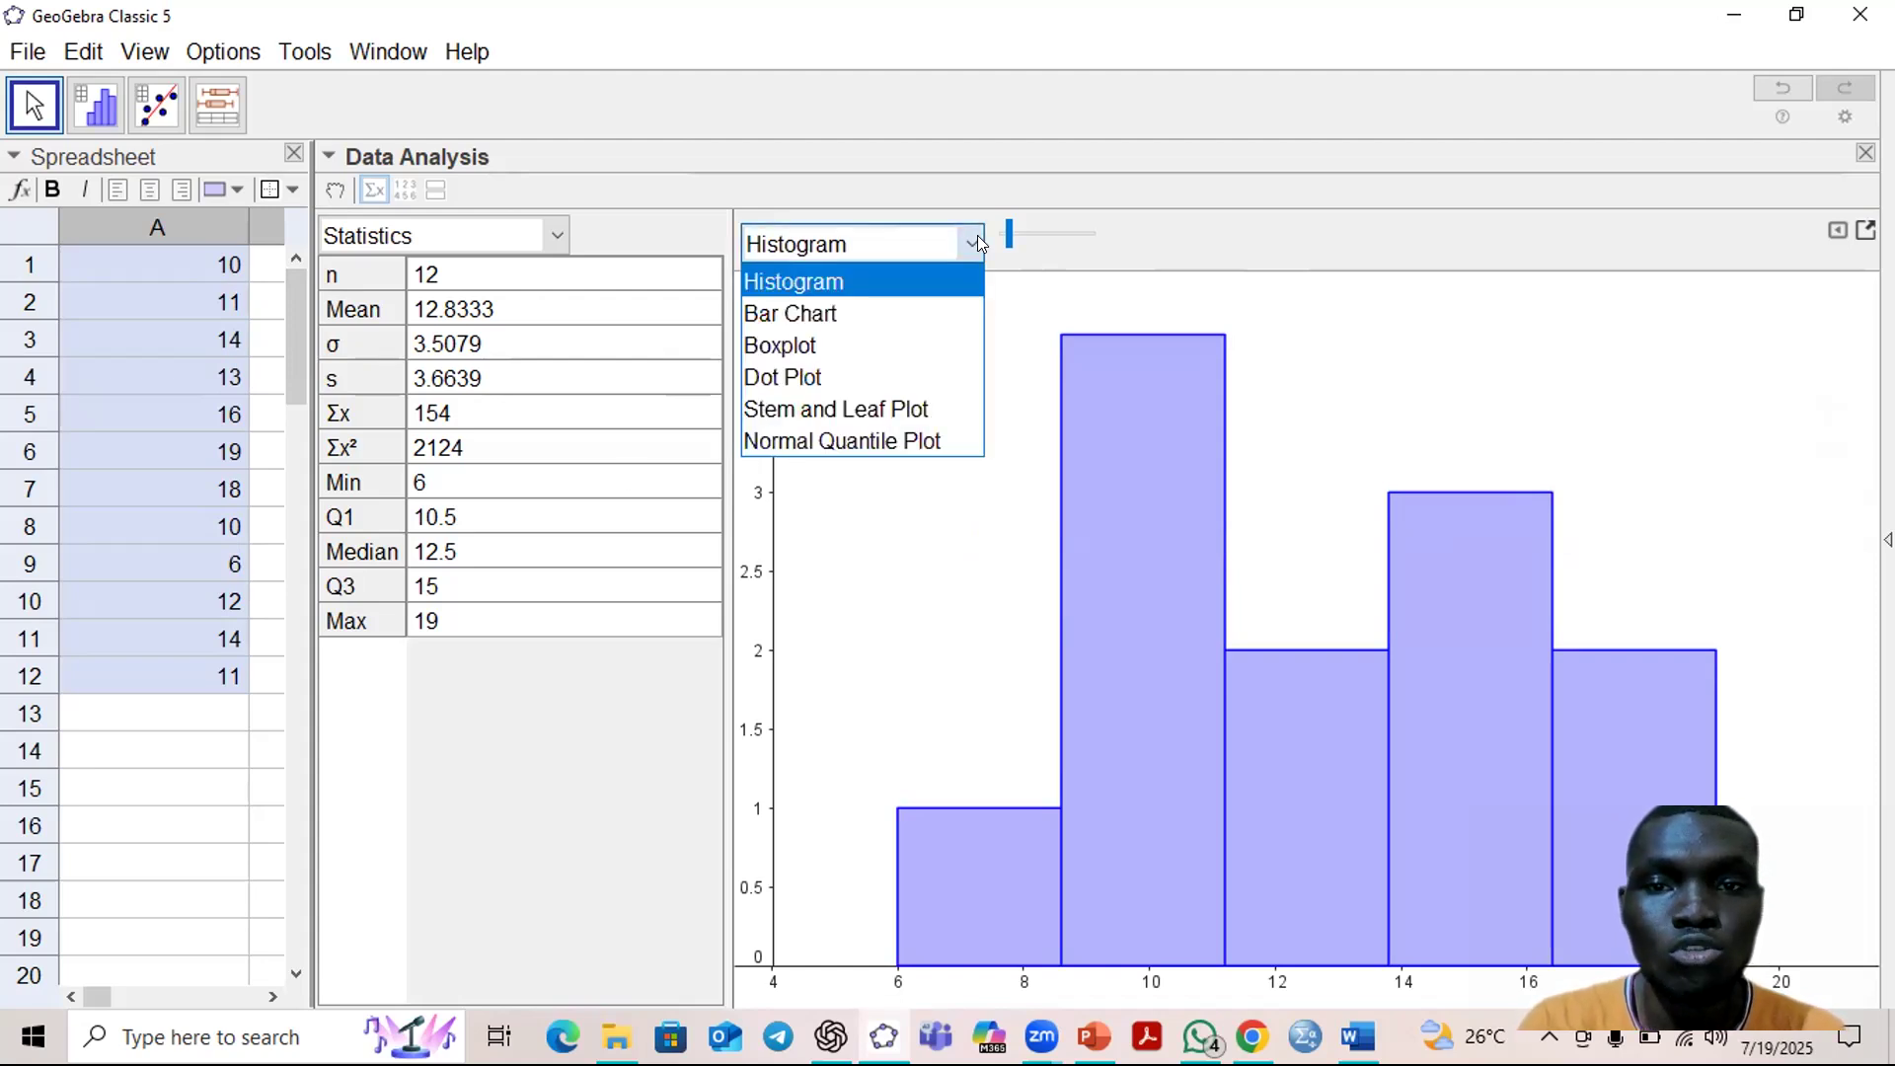
left_click(908, 312)
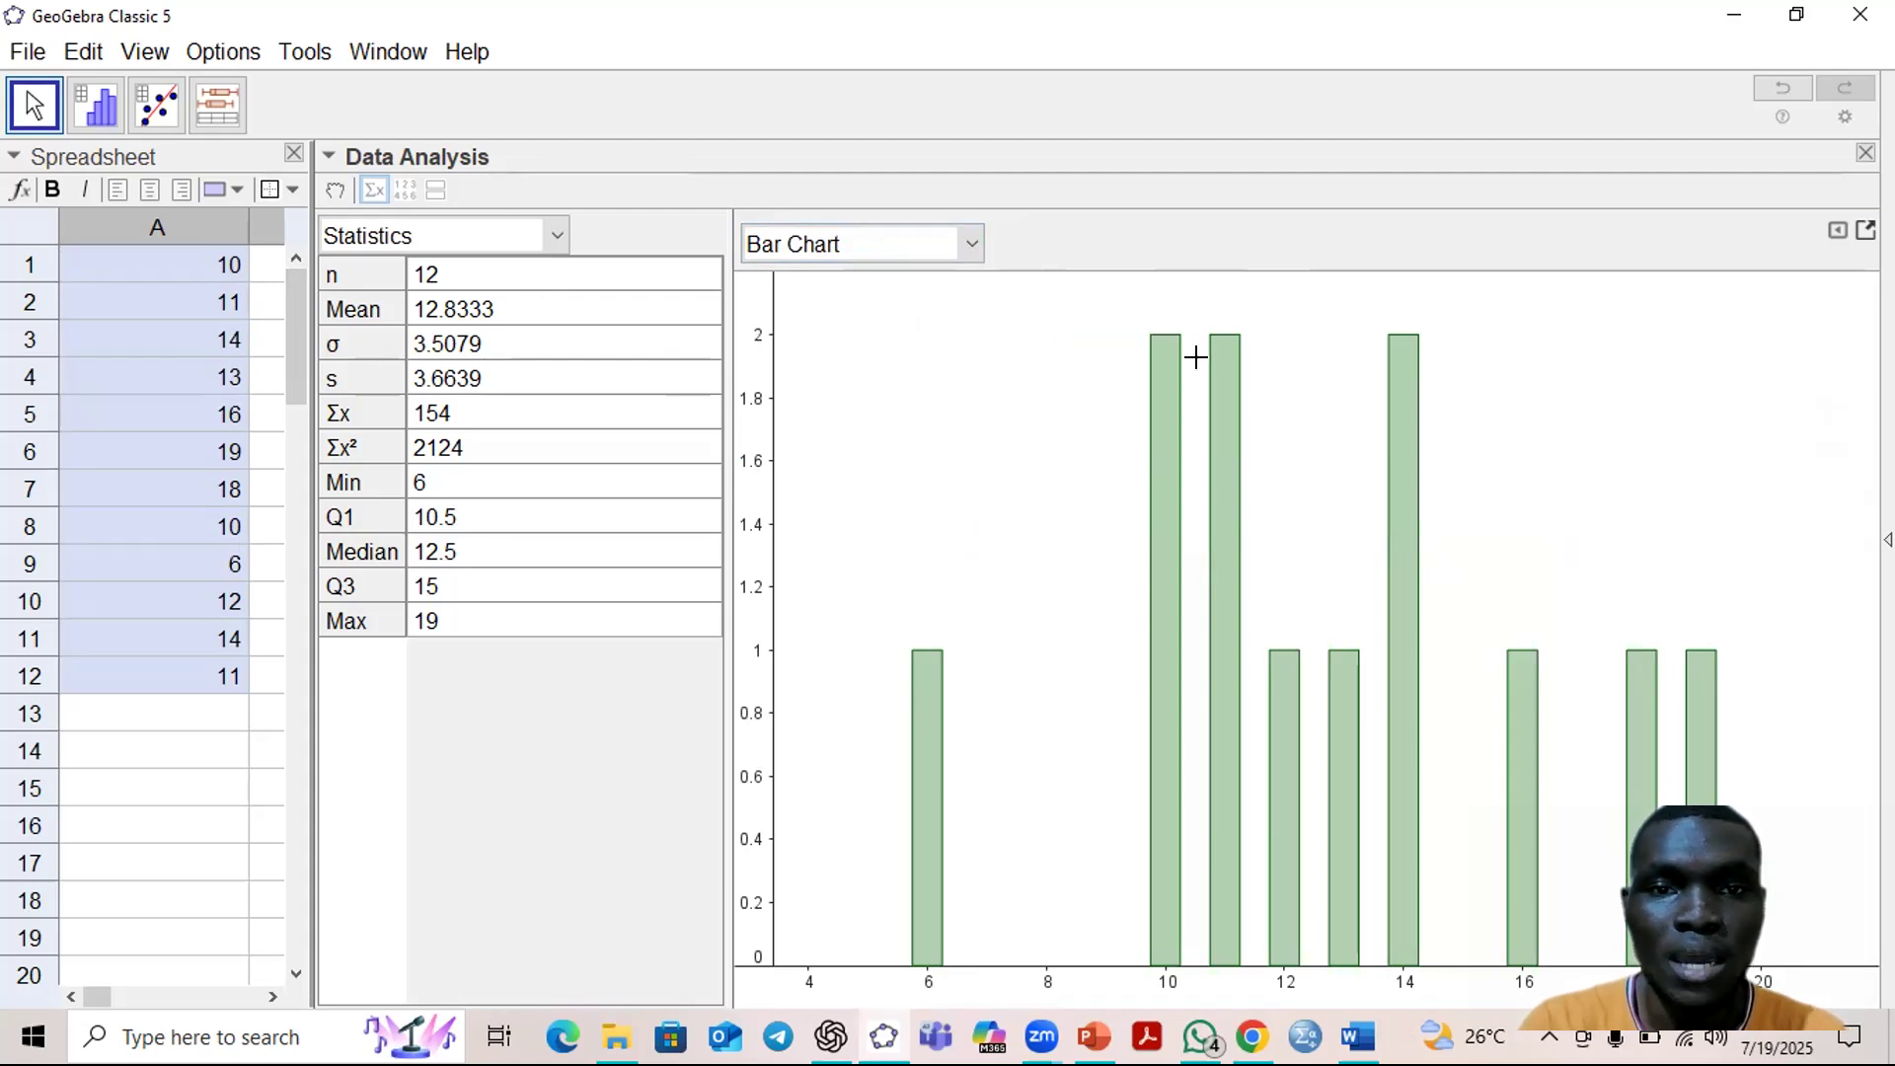
left_click(961, 245)
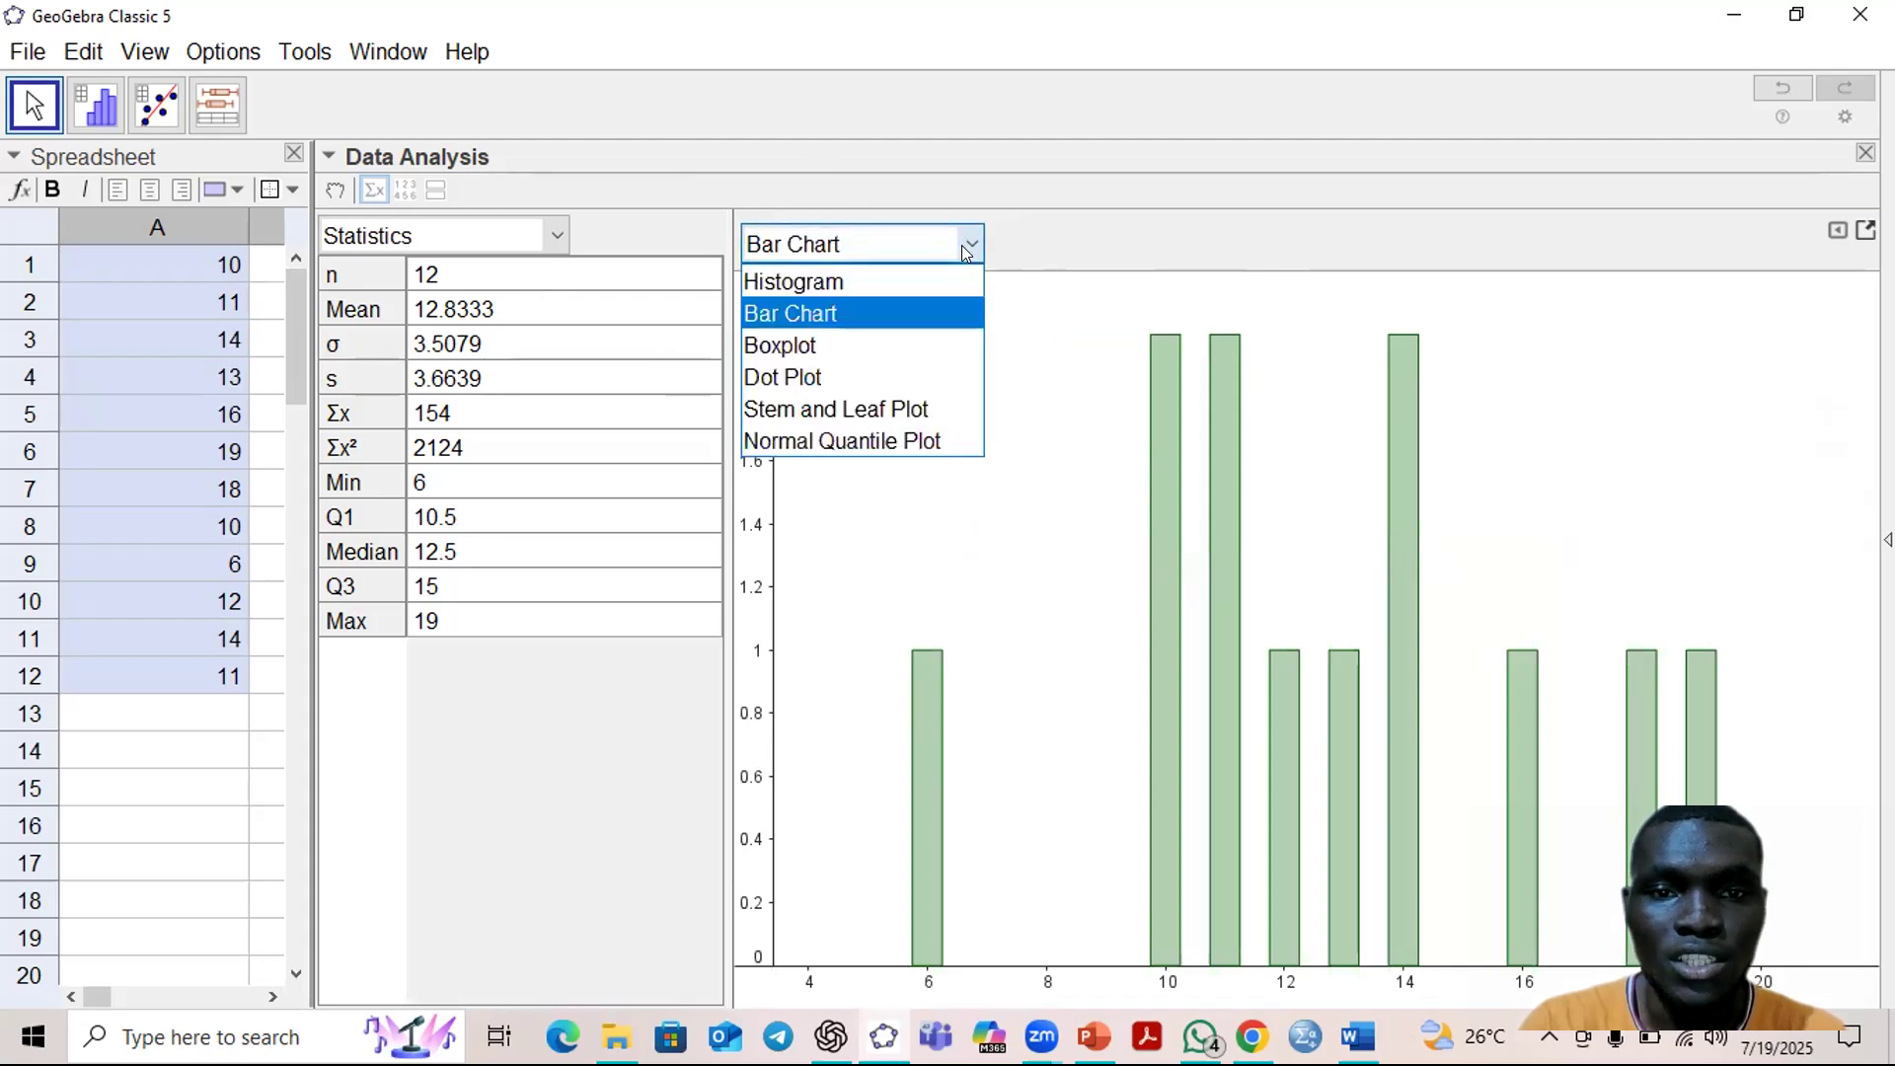
left_click(886, 397)
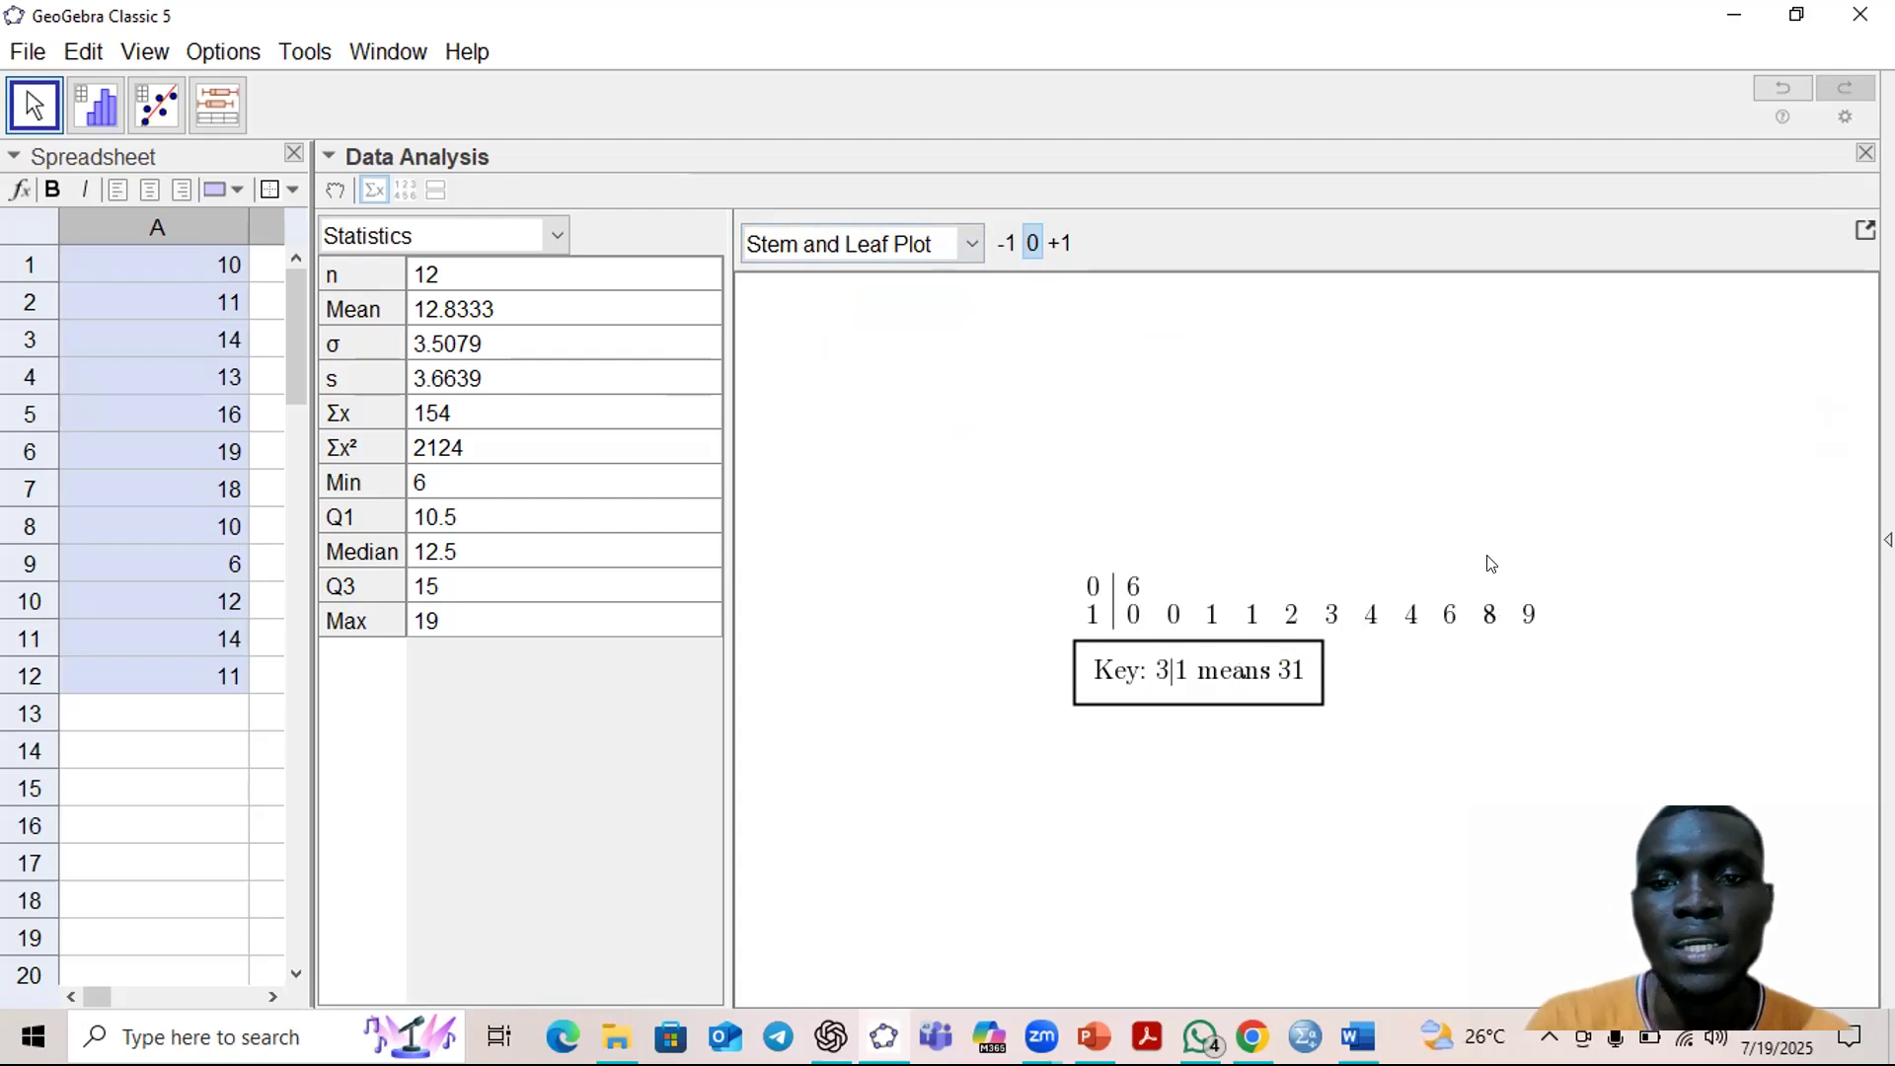
left_click(969, 238)
left_click(866, 274)
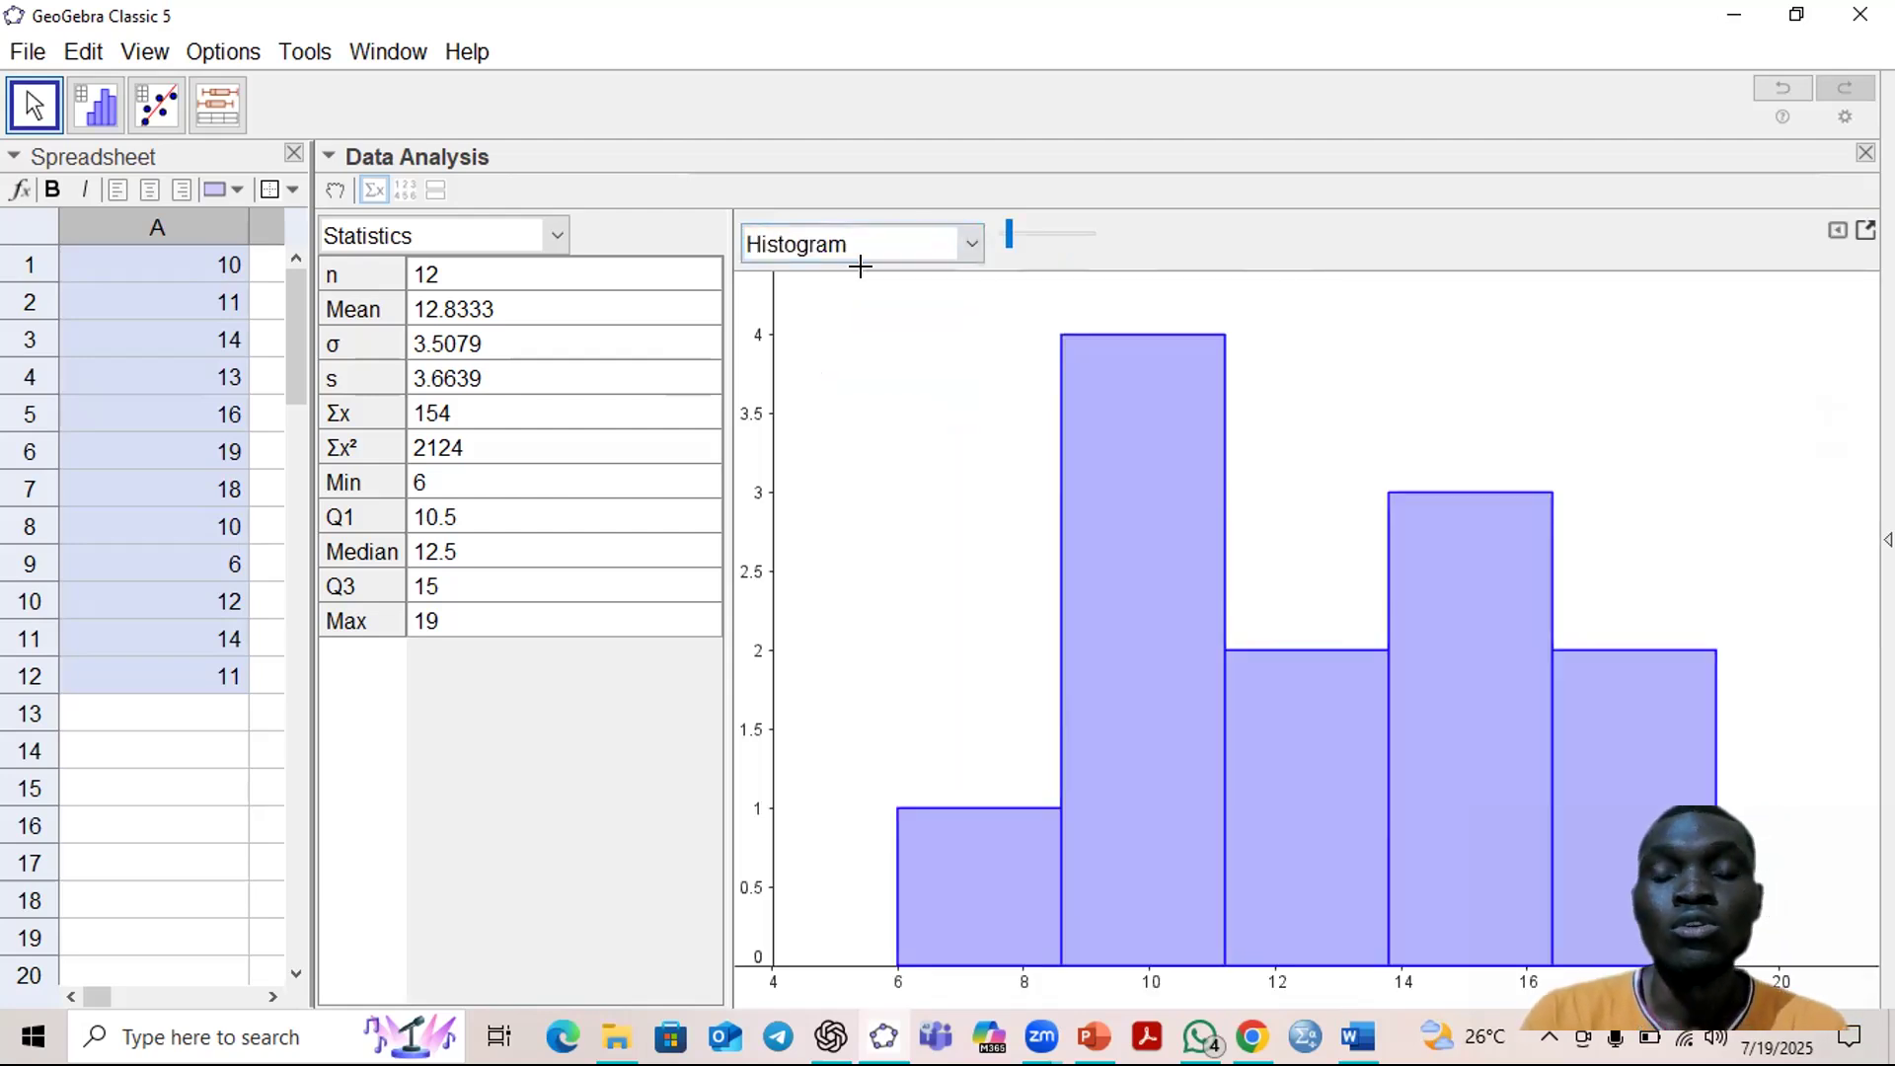